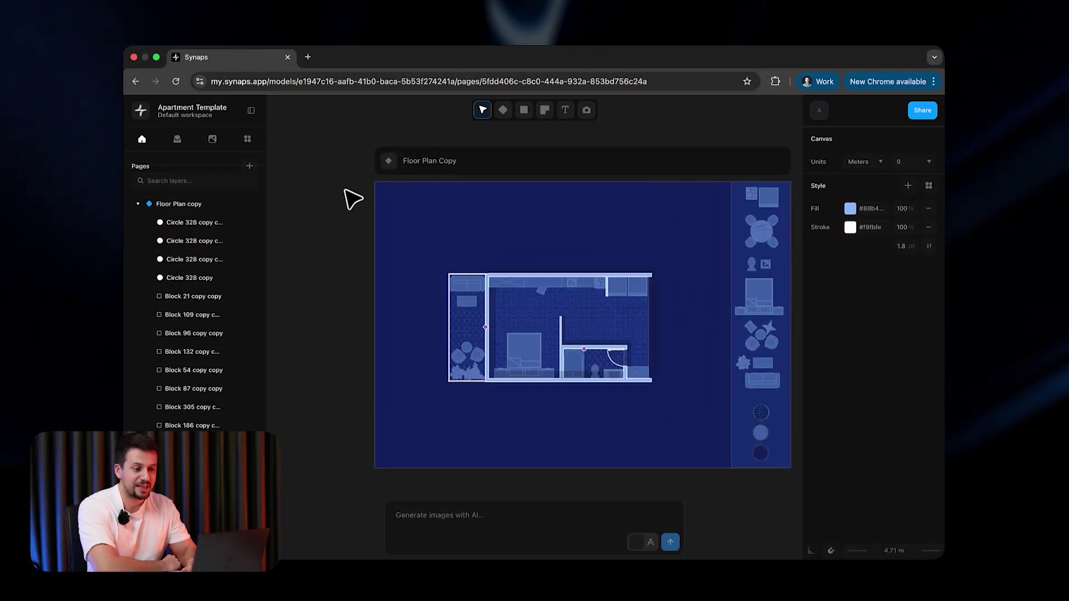
Step: Pick the Wall tool from the toolbar's wall and room flyout
scroll(354, 200, right, 3)
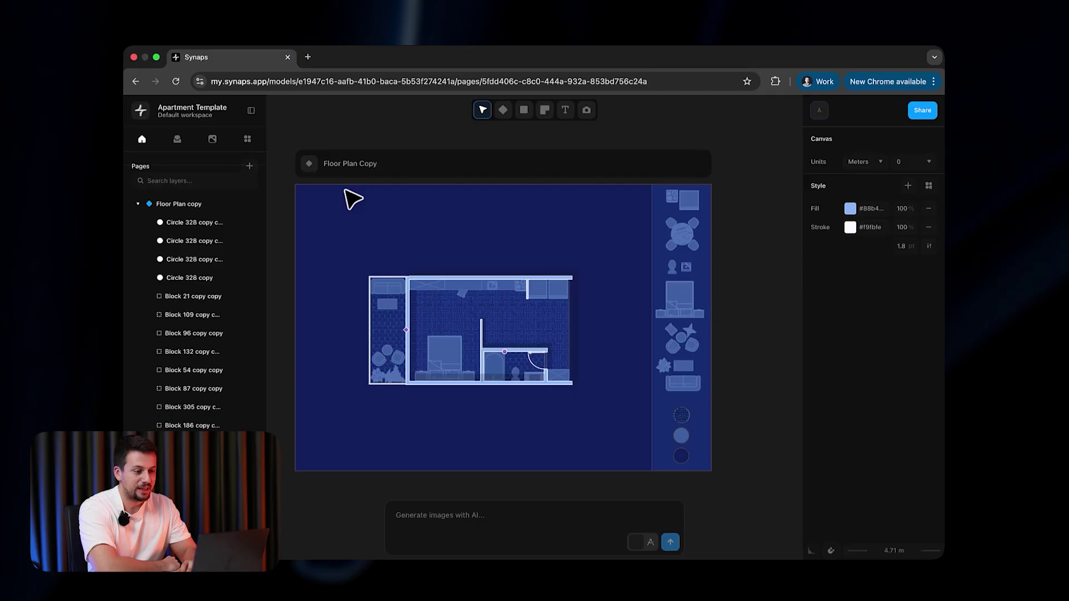
click(418, 163)
click(743, 276)
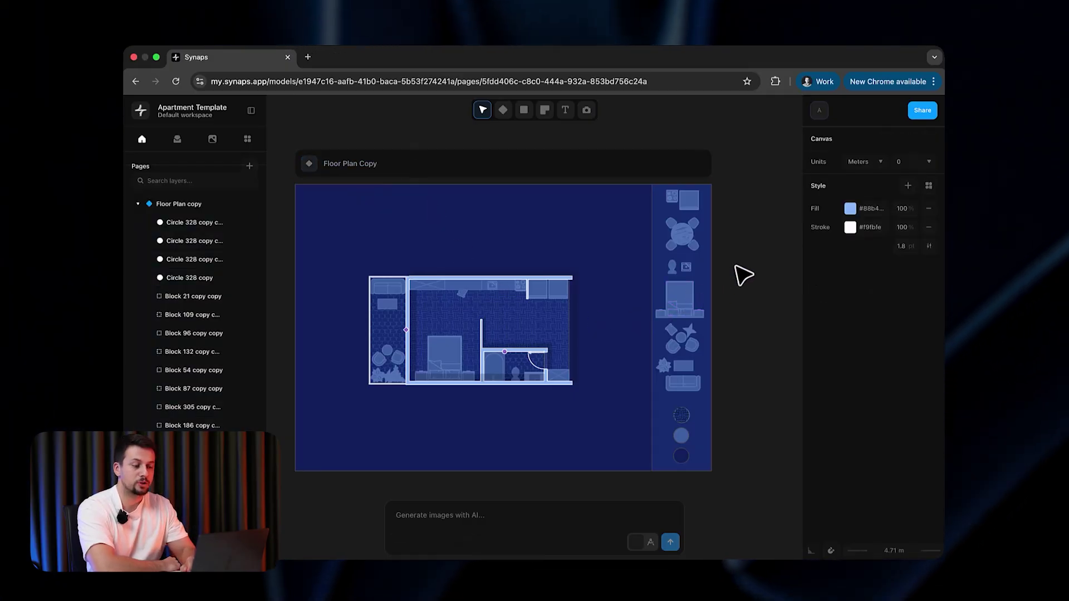
ctrl+scroll(543, 379, up, 3)
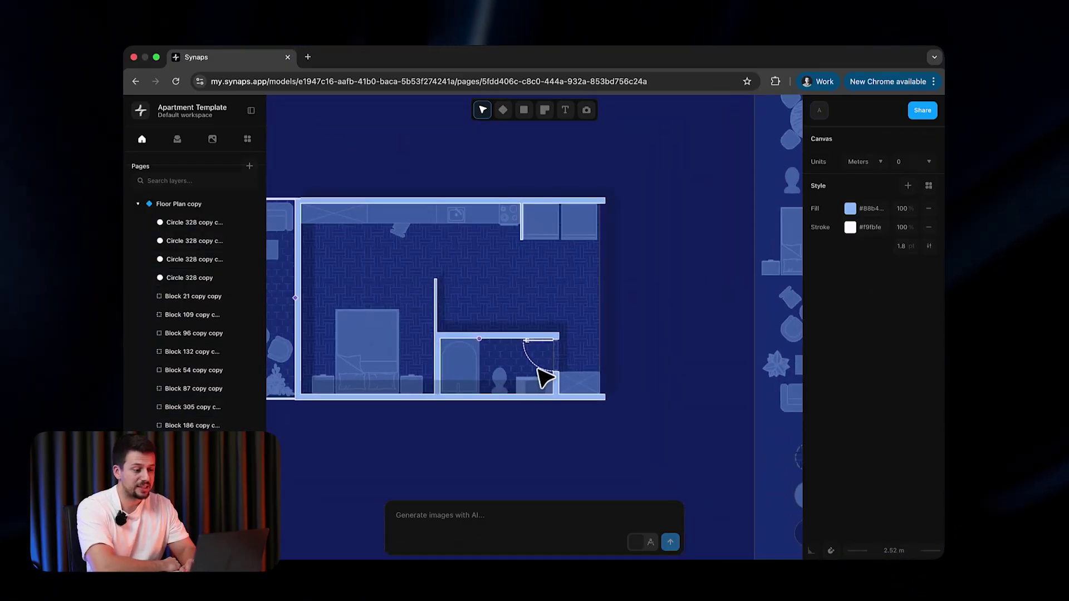
ctrl+scroll(543, 379, down, 3)
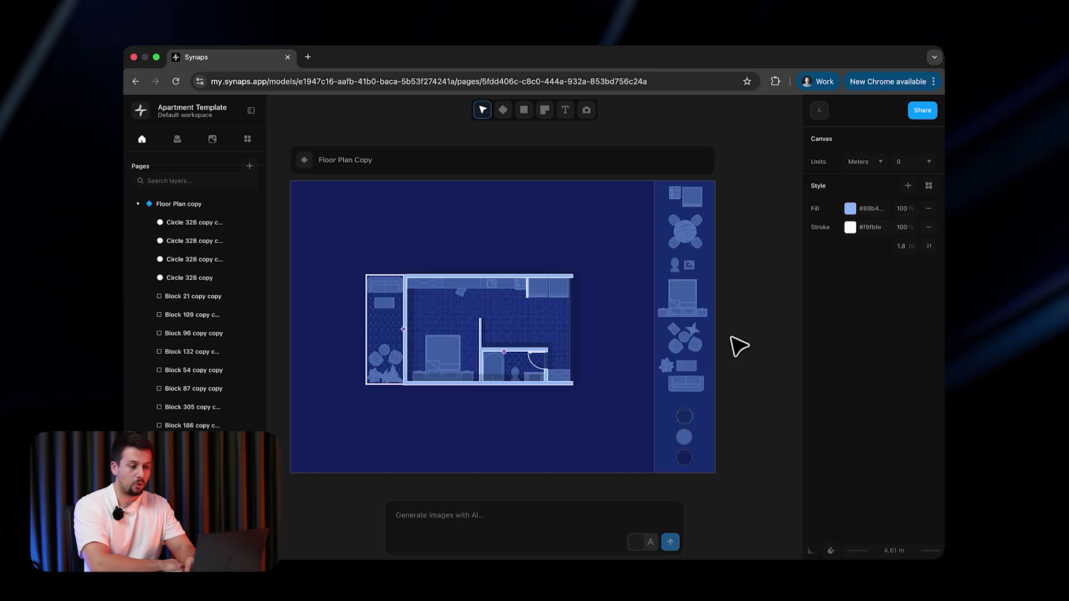
ctrl+scroll(607, 368, up, 3)
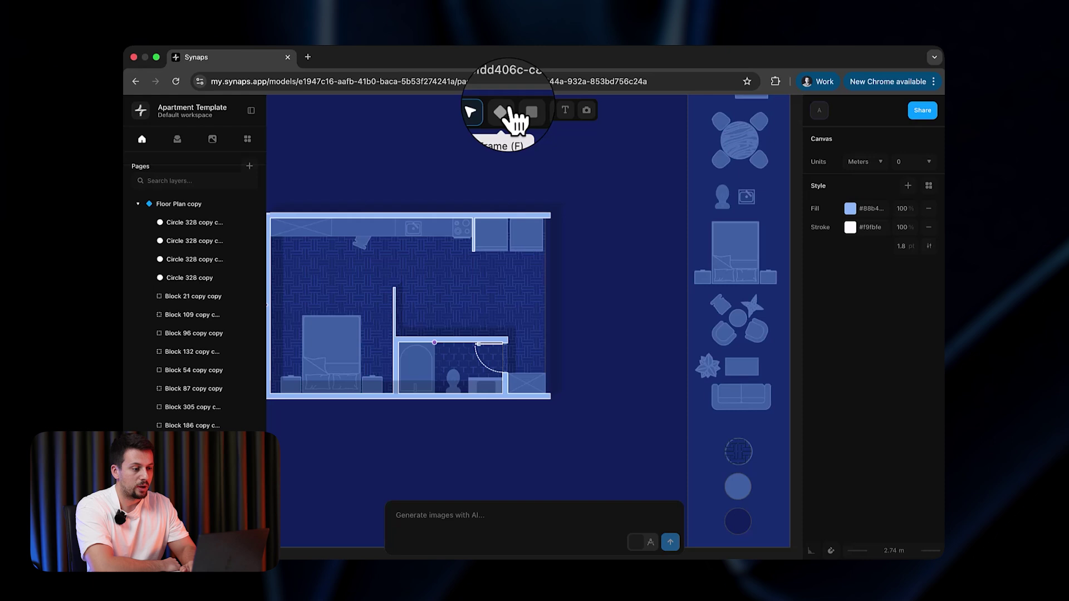
ctrl+scroll(571, 206, down, 4)
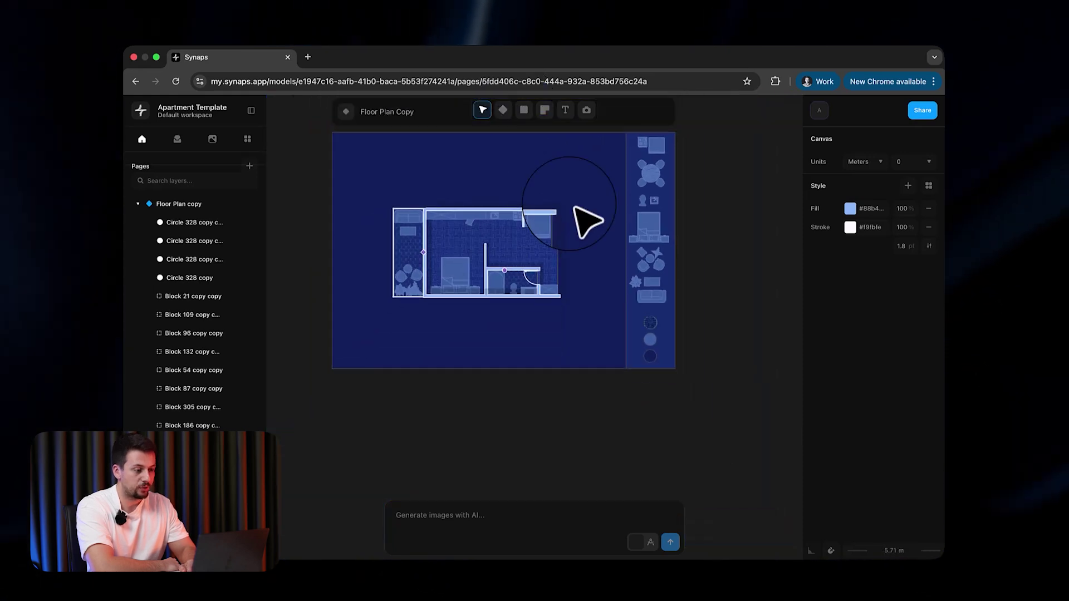
click(523, 114)
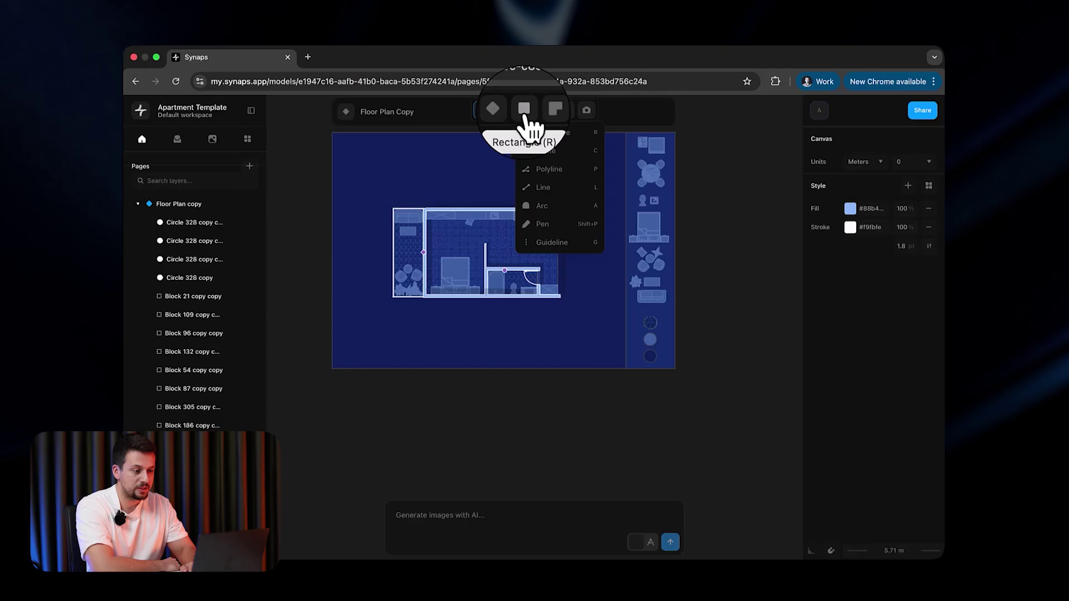
click(542, 117)
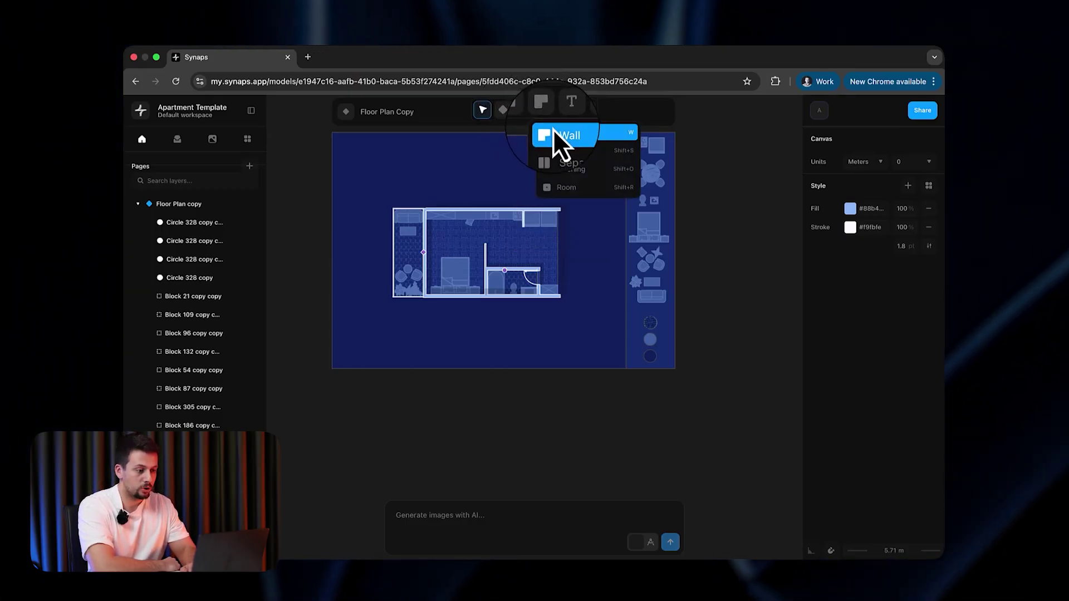
click(561, 141)
Step: Draw Wall 507 from the bottom-right corner up the right edge, aligned Right
scroll(556, 270, up, 5)
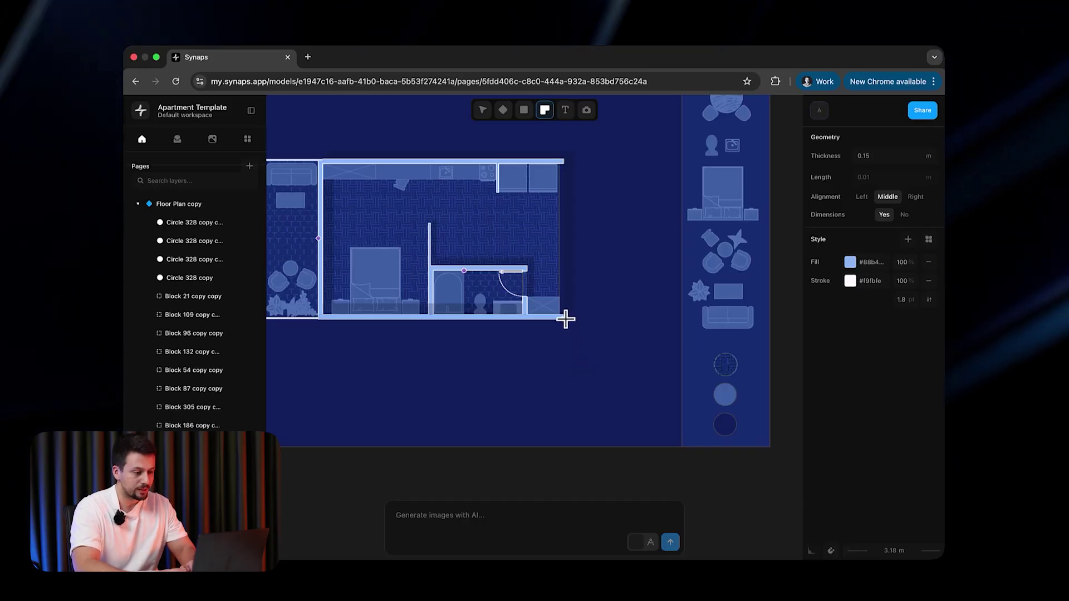
scroll(566, 319, up, 5)
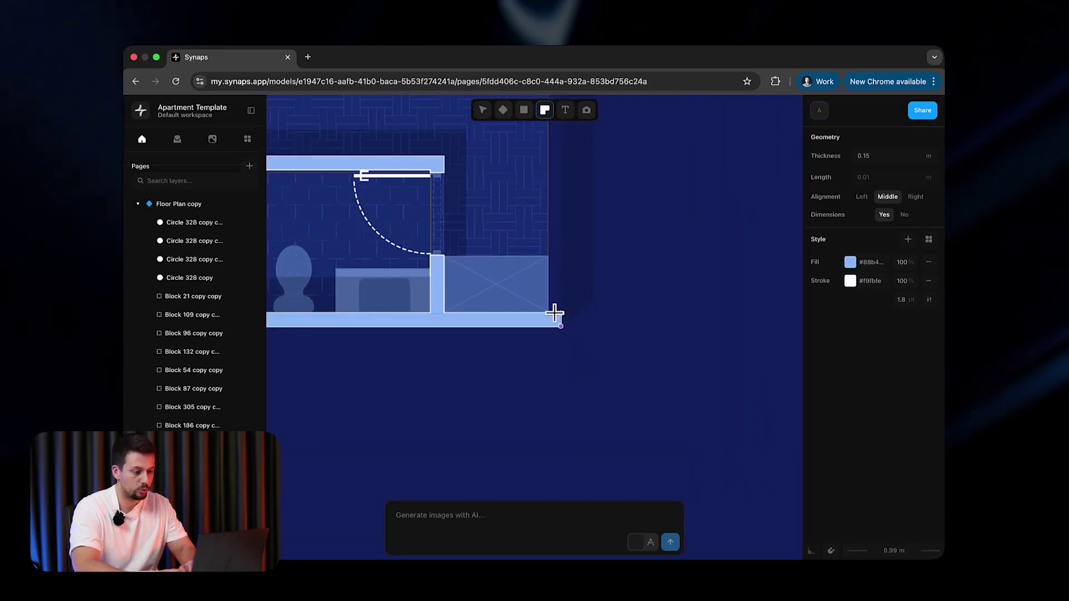
scroll(555, 314, up, 3)
click(568, 312)
scroll(563, 323, down, 10)
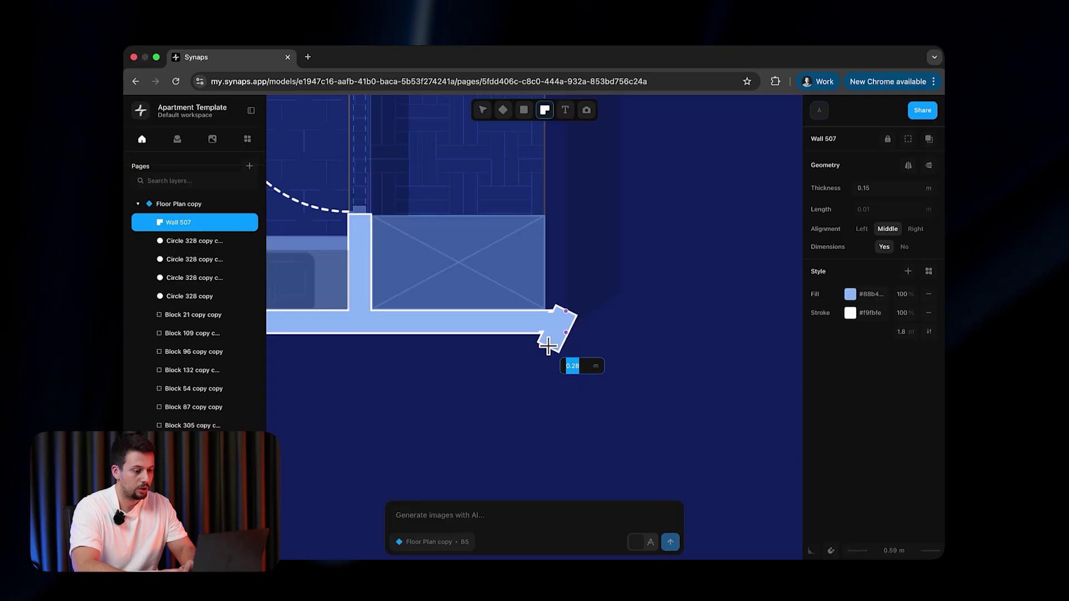
scroll(557, 192, up, 5)
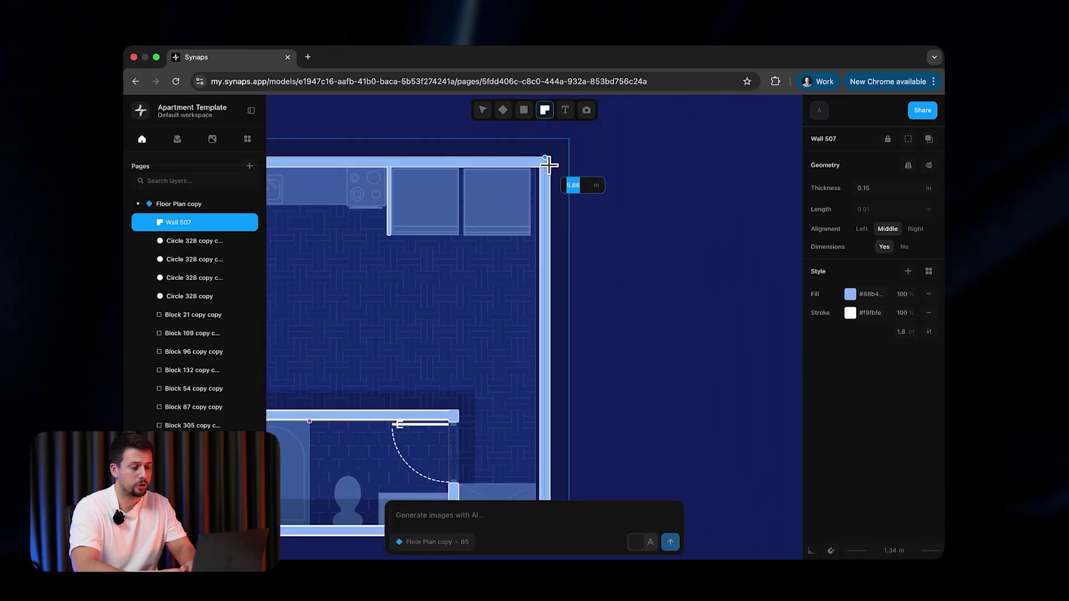
click(916, 229)
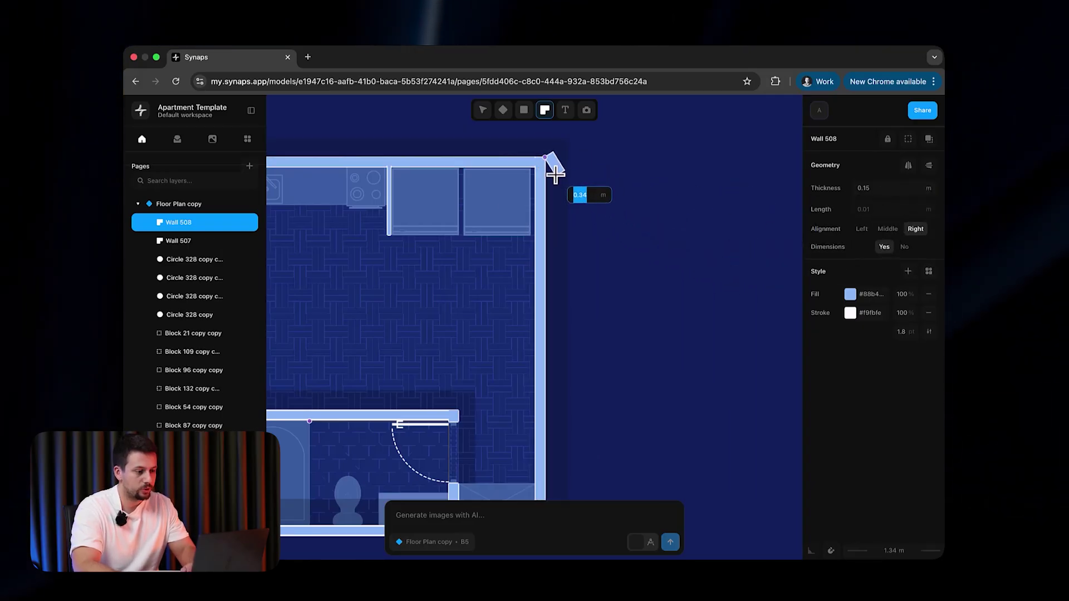
key(Escape)
click(553, 184)
key(Escape)
scroll(635, 215, down, 3)
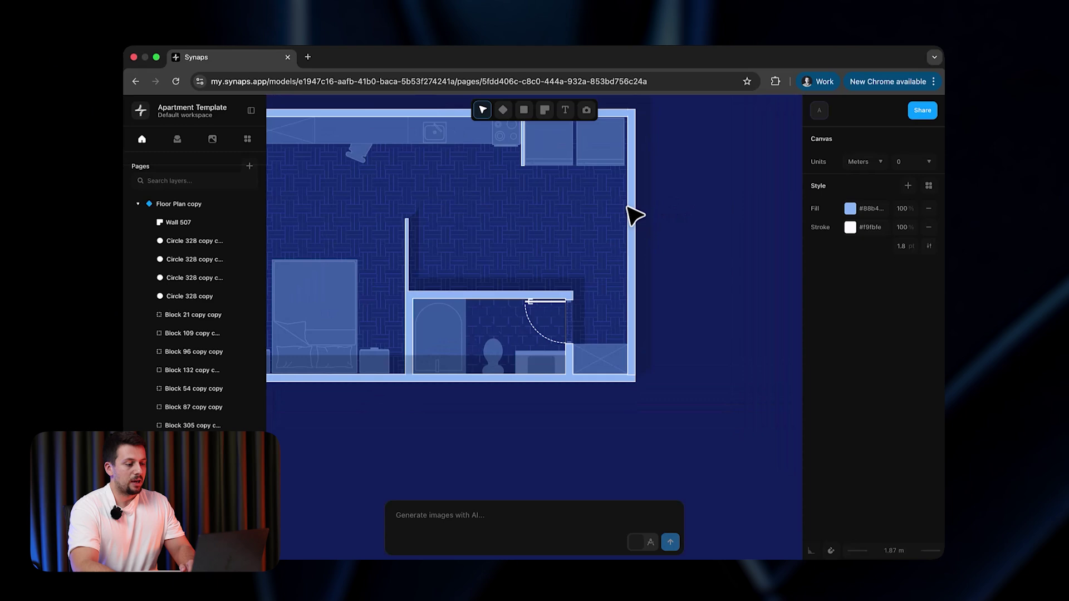
Step: Place a door in the main room's right wall, swinging Right with Inside egress
scroll(692, 217, down, 3)
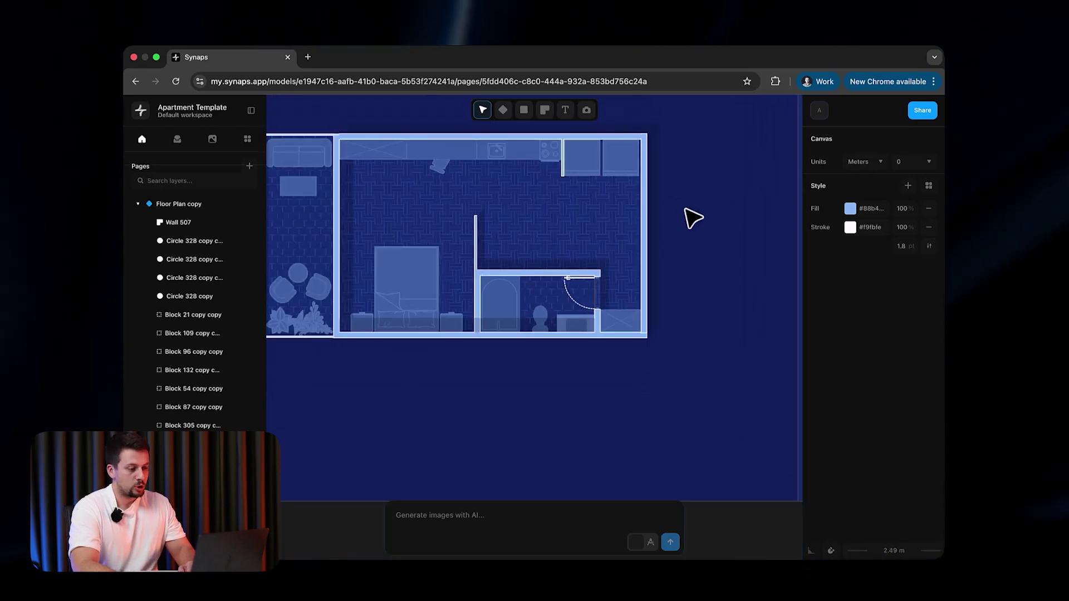
click(545, 110)
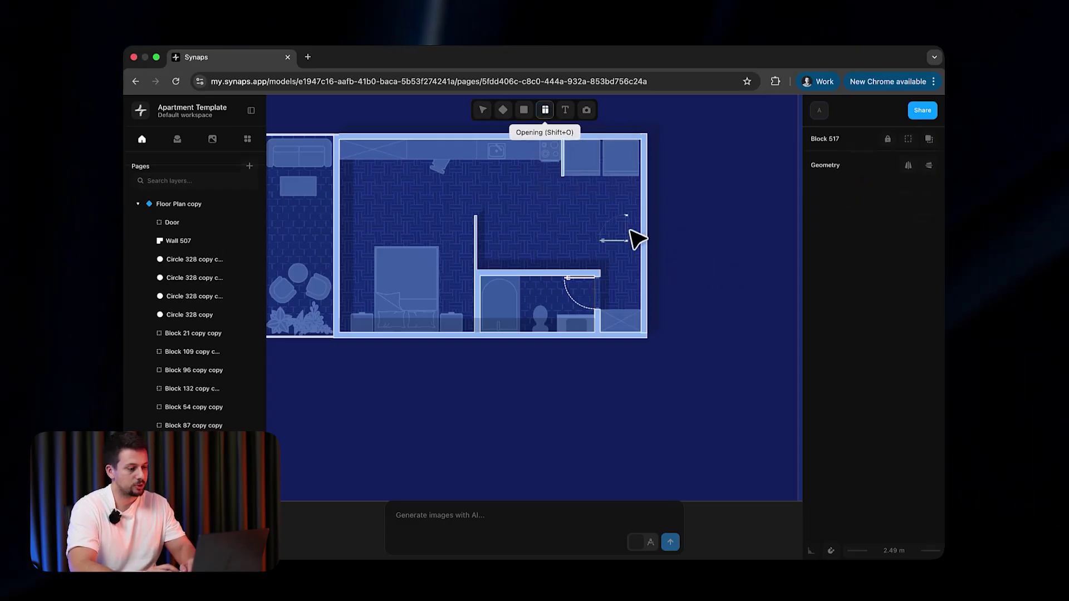
click(644, 213)
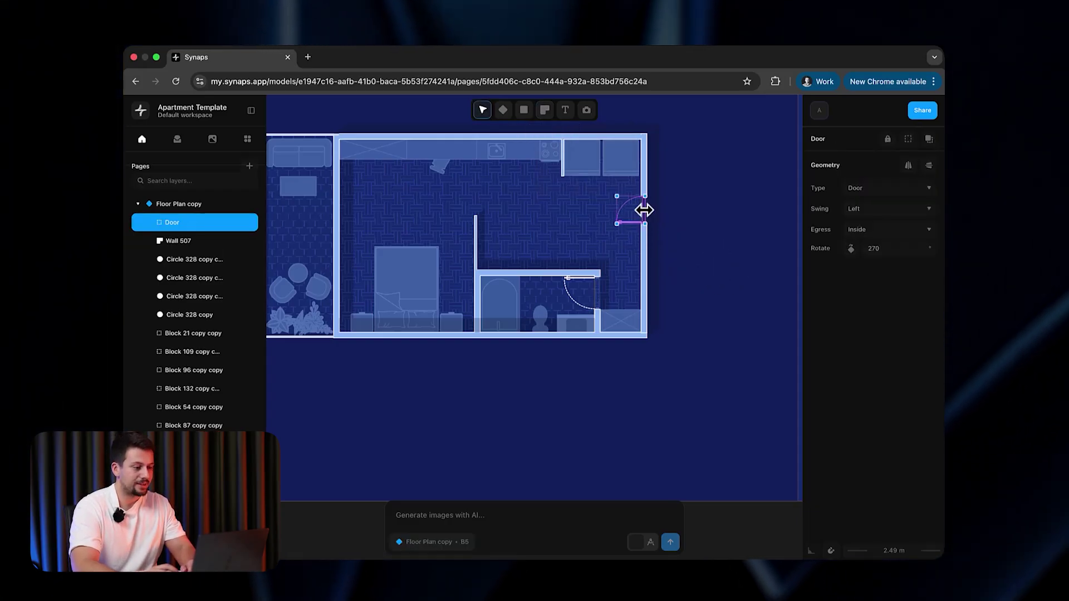
scroll(646, 215, up, 5)
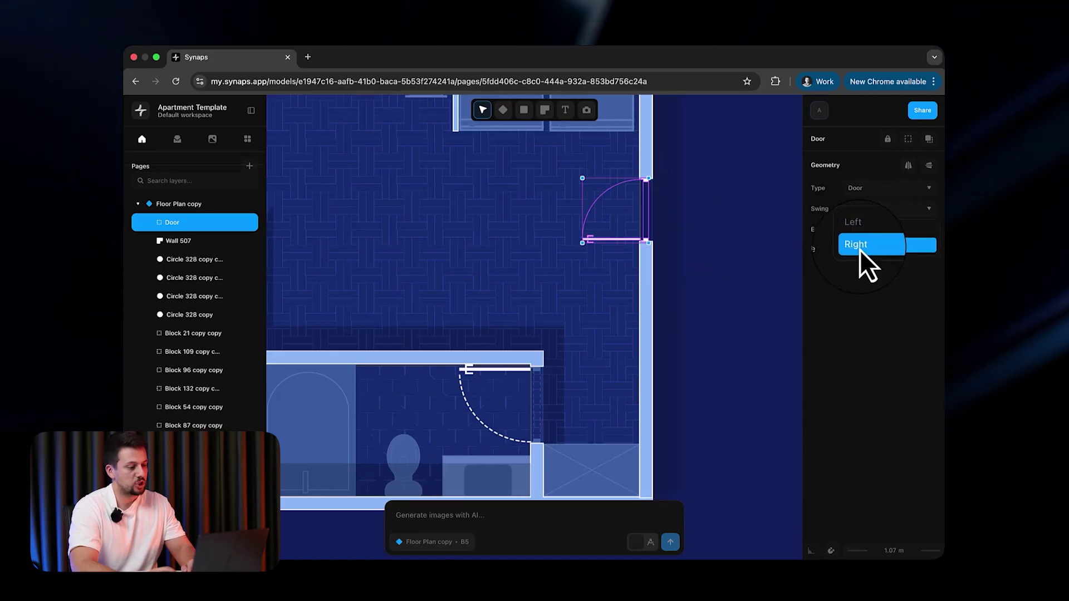
click(860, 249)
click(887, 230)
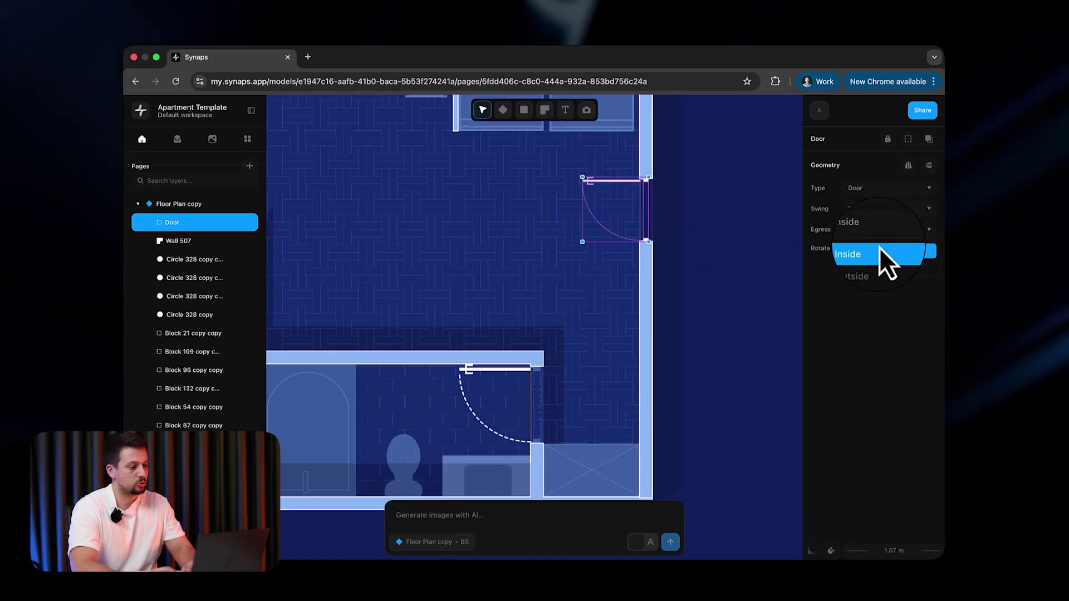
click(886, 255)
key(Escape)
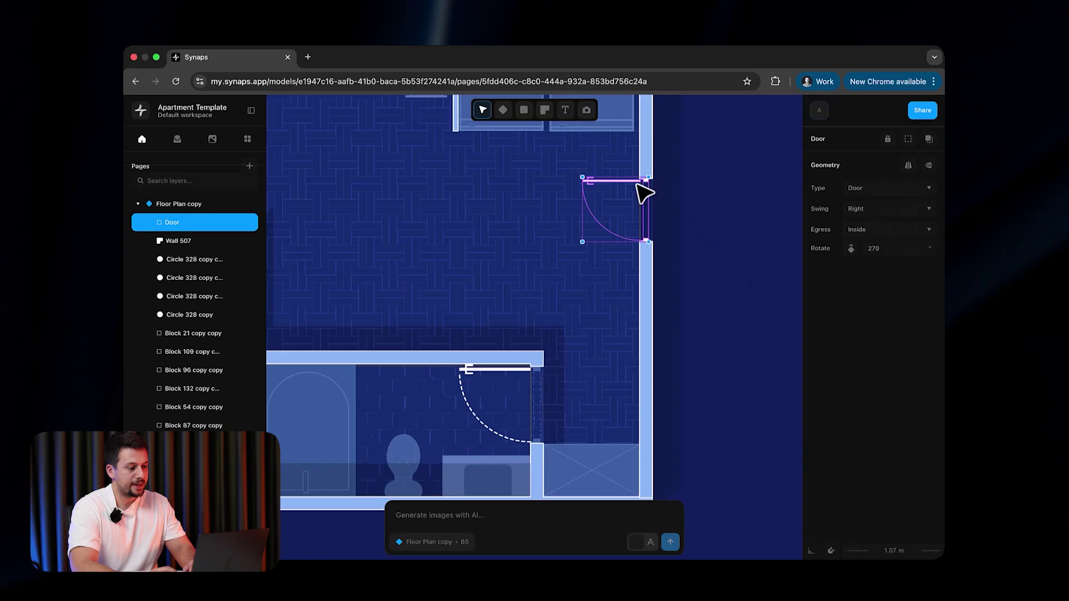
Step: Widen the door and slide it up near the top of the right wall
drag(587, 236, 579, 254)
scroll(638, 209, up, 3)
scroll(660, 198, up, 2)
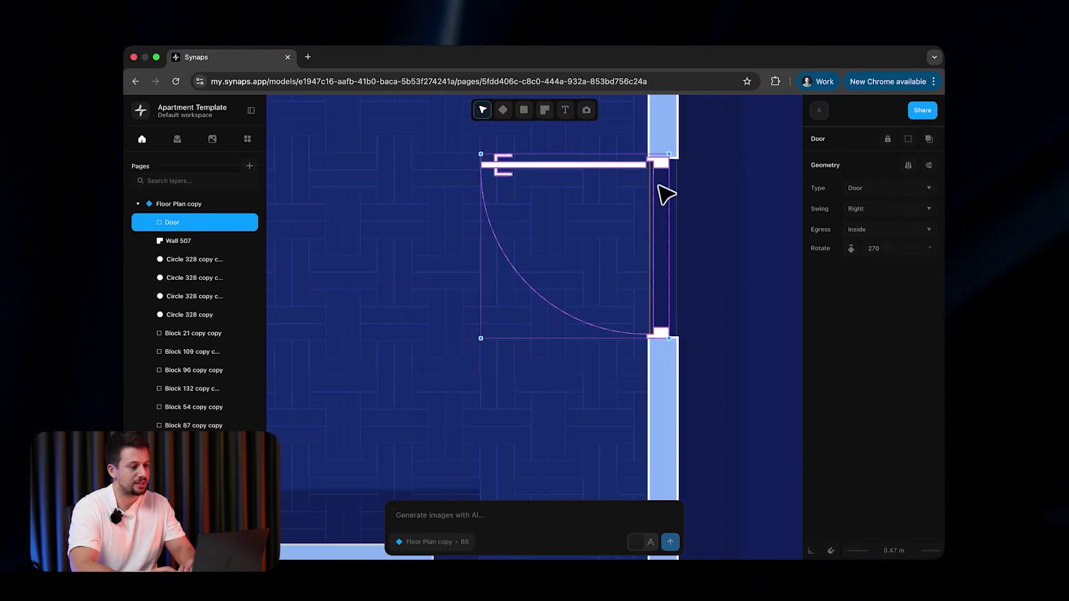
drag(668, 189, 671, 154)
scroll(742, 262, down, 10)
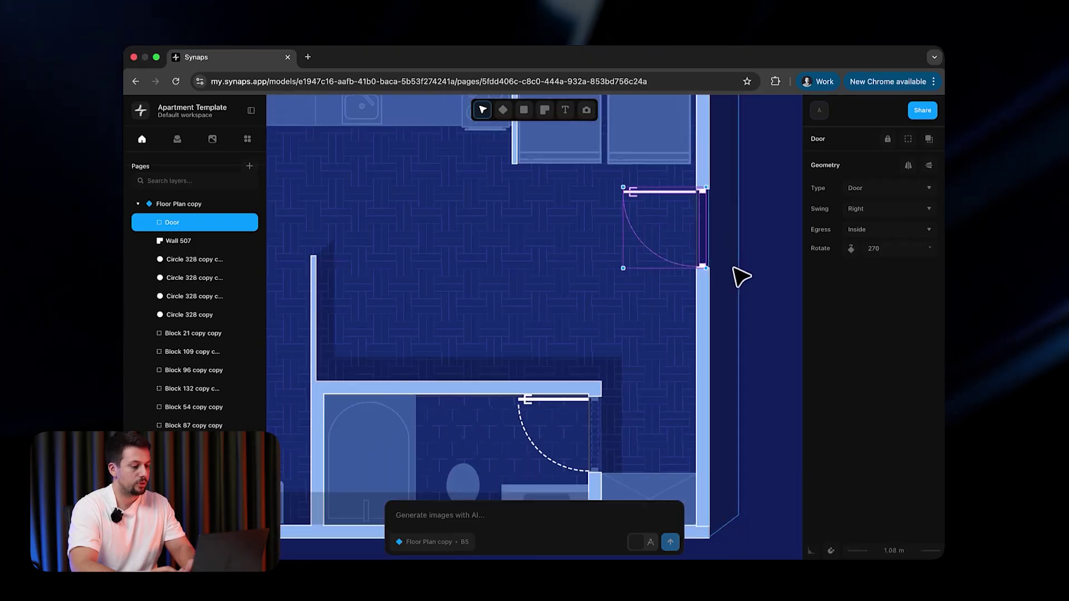
scroll(501, 385, down, 4)
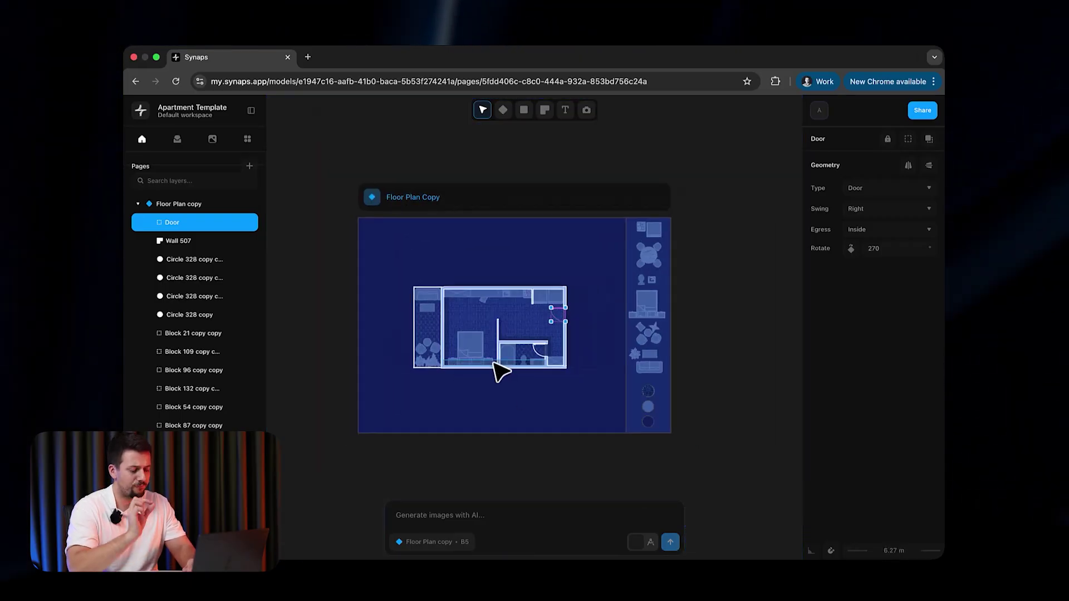
scroll(501, 369, up, 2)
scroll(592, 327, down, 4)
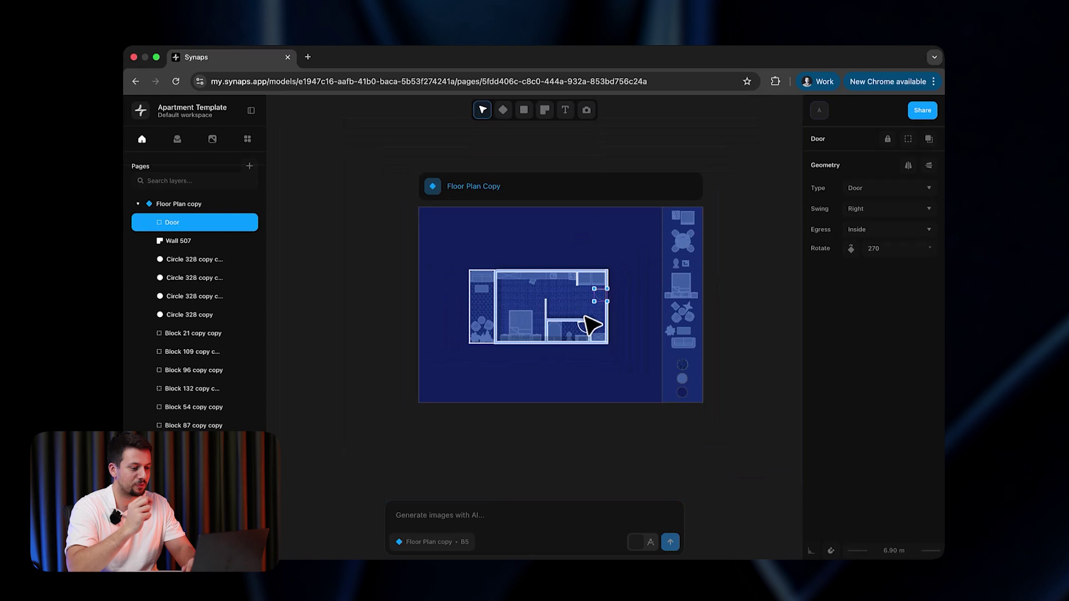
click(609, 470)
Step: Pan the view left toward the balcony's dividing wall
scroll(618, 356, up, 1)
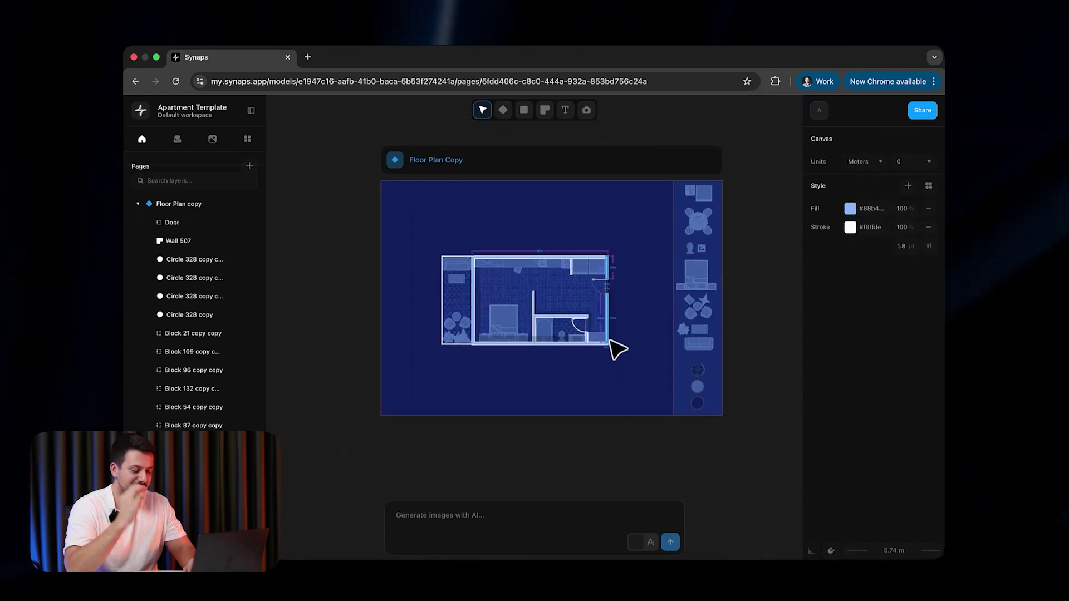
scroll(617, 350, up, 2)
scroll(584, 269, up, 4)
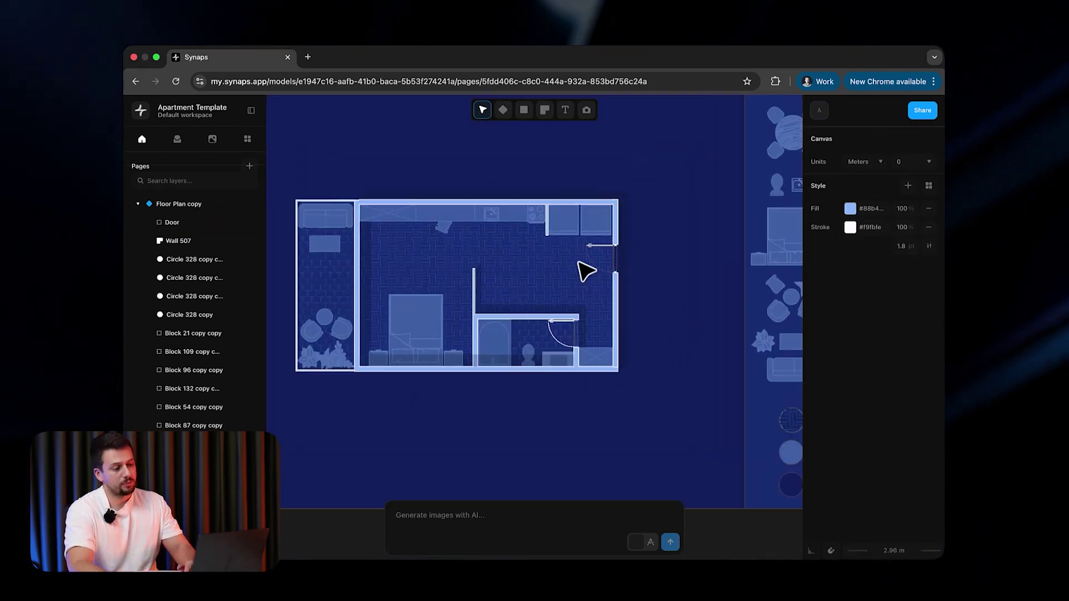
scroll(671, 265, left, 3)
scroll(670, 265, down, 1)
scroll(657, 267, left, 2)
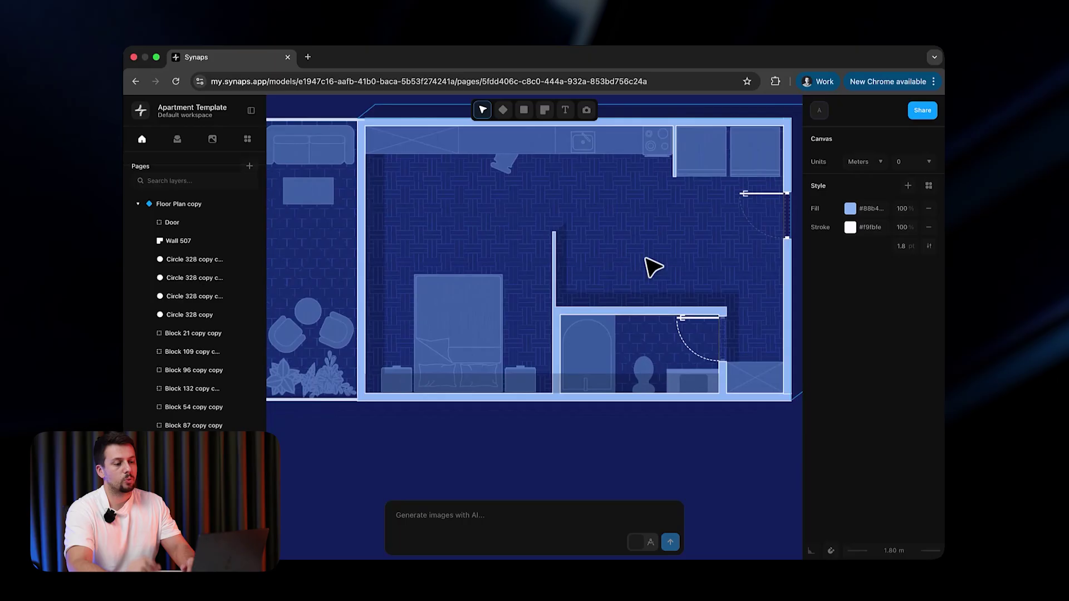
scroll(319, 257, up, 3)
scroll(317, 253, left, 1)
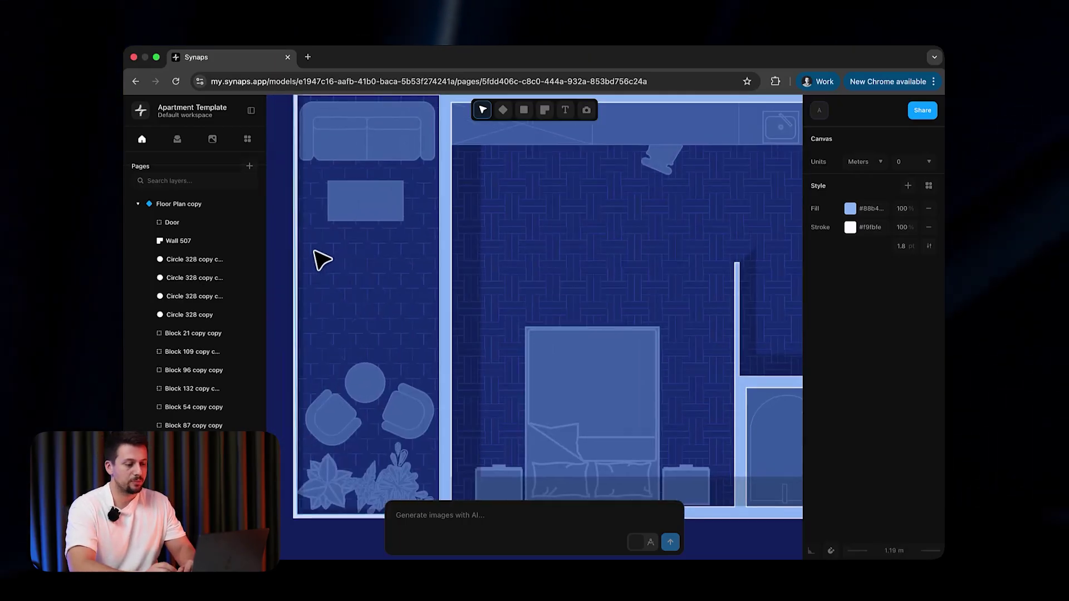
Step: Paste a door copy into the balcony's dividing wall and change its Type to Window
key(ctrl+v)
drag(446, 279, 454, 225)
scroll(440, 240, up, 5)
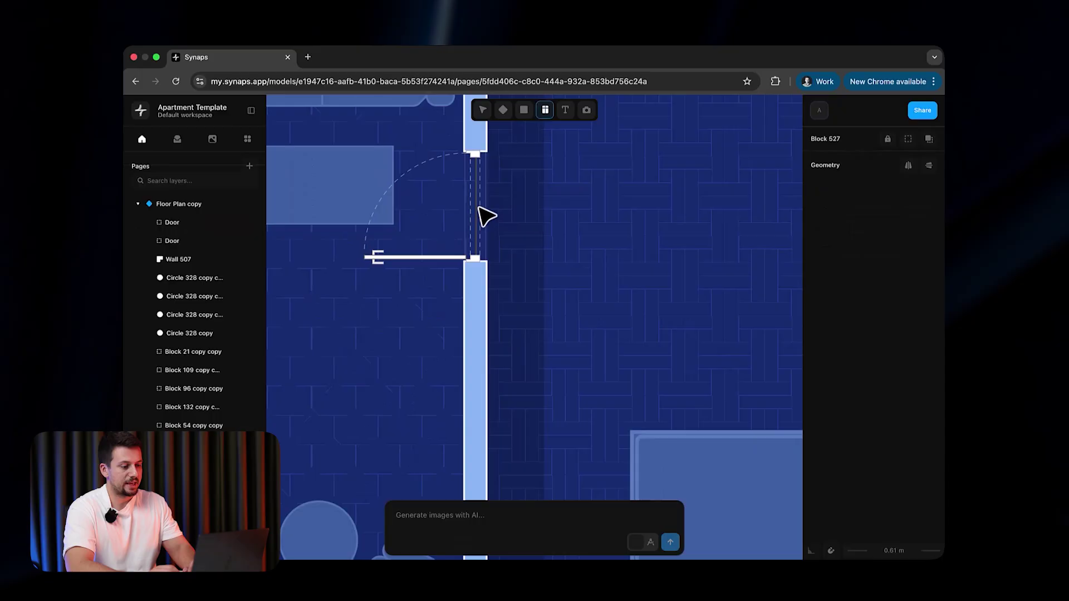
scroll(523, 195, down, 8)
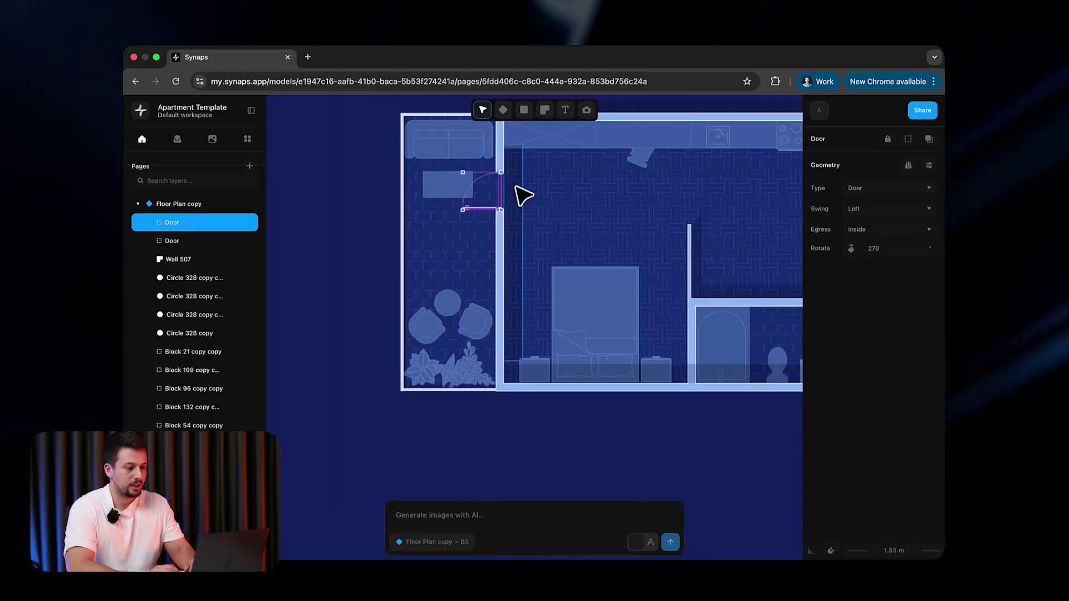
scroll(523, 195, up, 5)
click(860, 188)
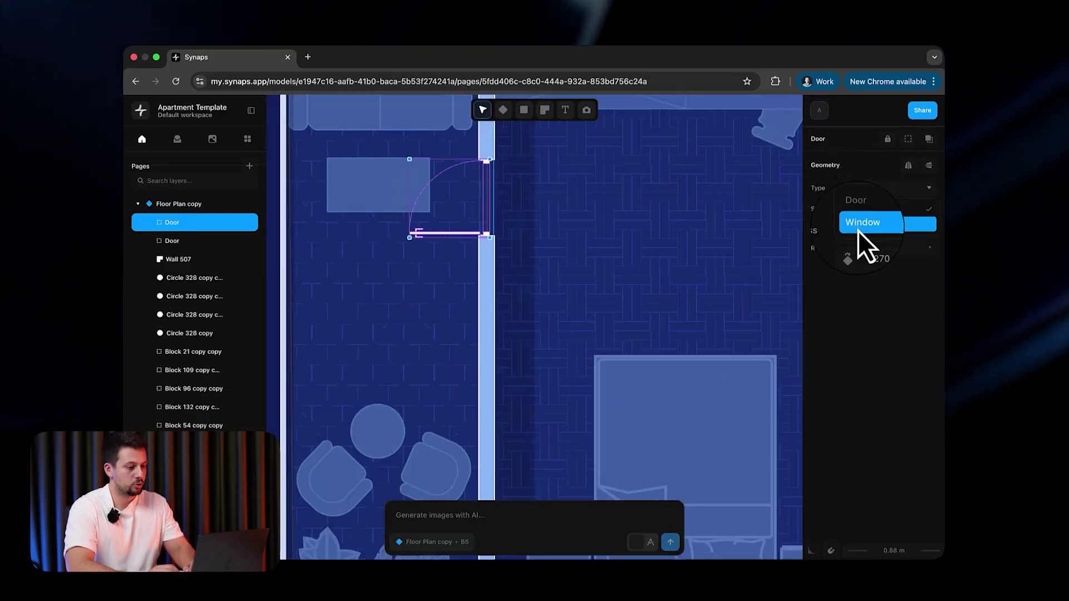
click(860, 225)
Step: Resize the window's length by dragging its lower end to fit the wall
scroll(508, 254, down, 5)
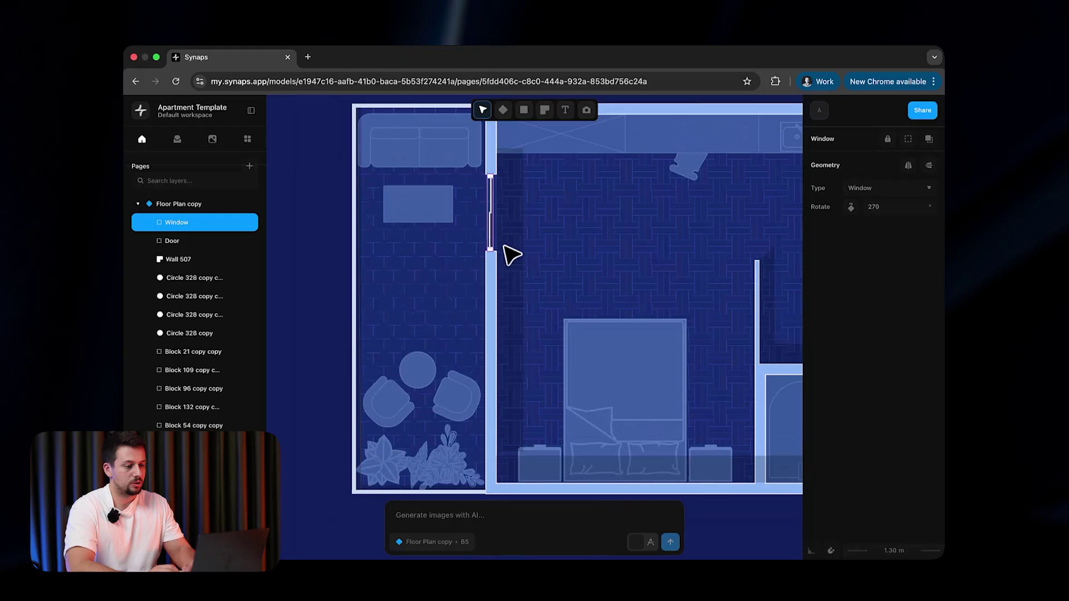
scroll(509, 256, up, 7)
drag(473, 260, 474, 204)
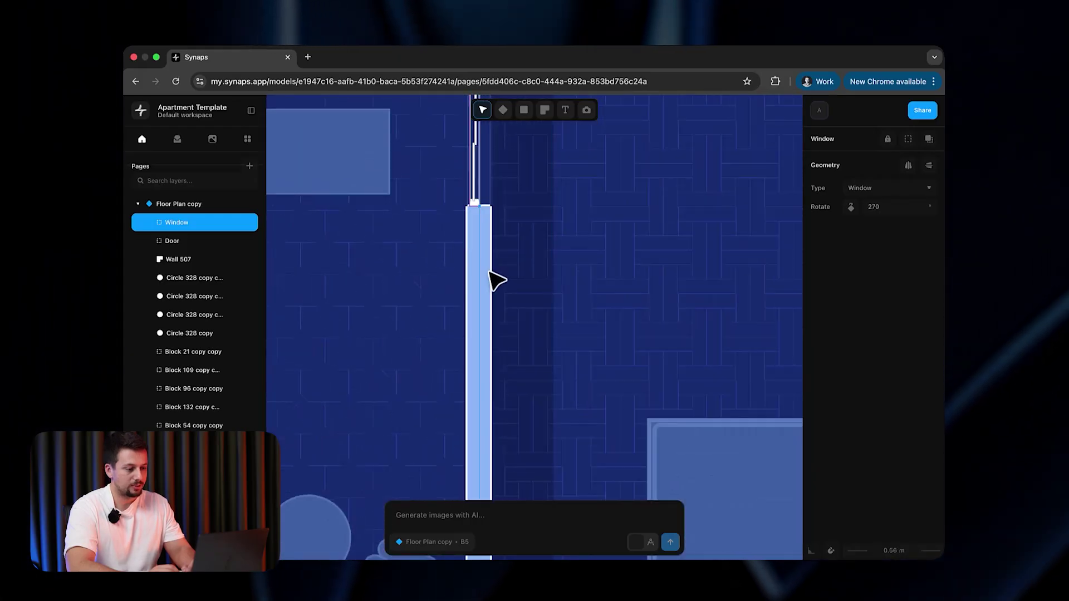
scroll(486, 236, up, 6)
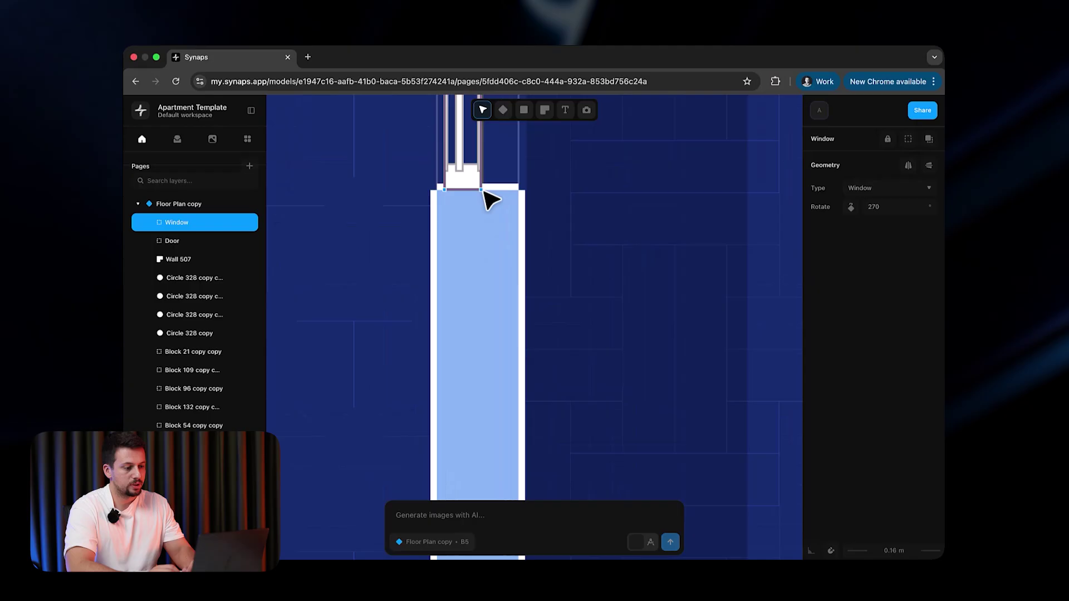
drag(483, 192, 506, 298)
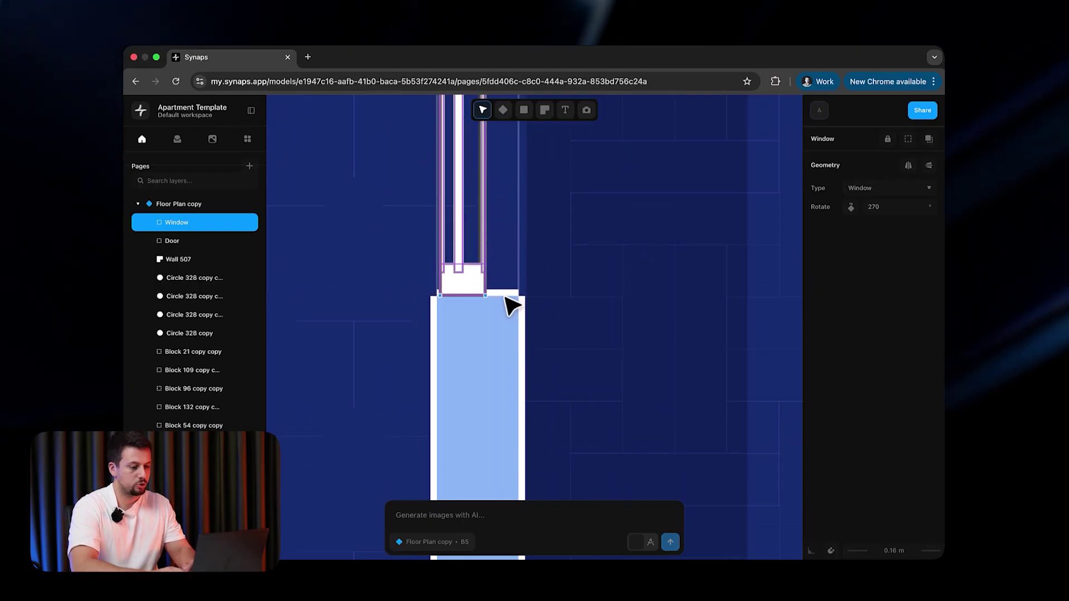
Step: Duplicate the window with Cmd+D and move the copy further down the wall
key(super+d)
scroll(509, 303, down, 6)
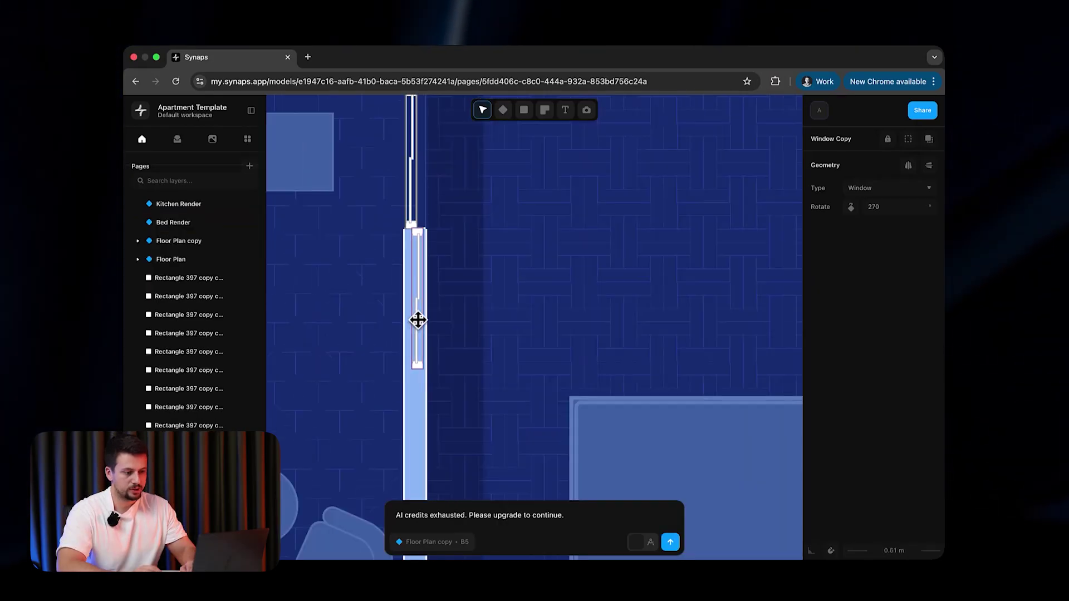
scroll(417, 292, up, 3)
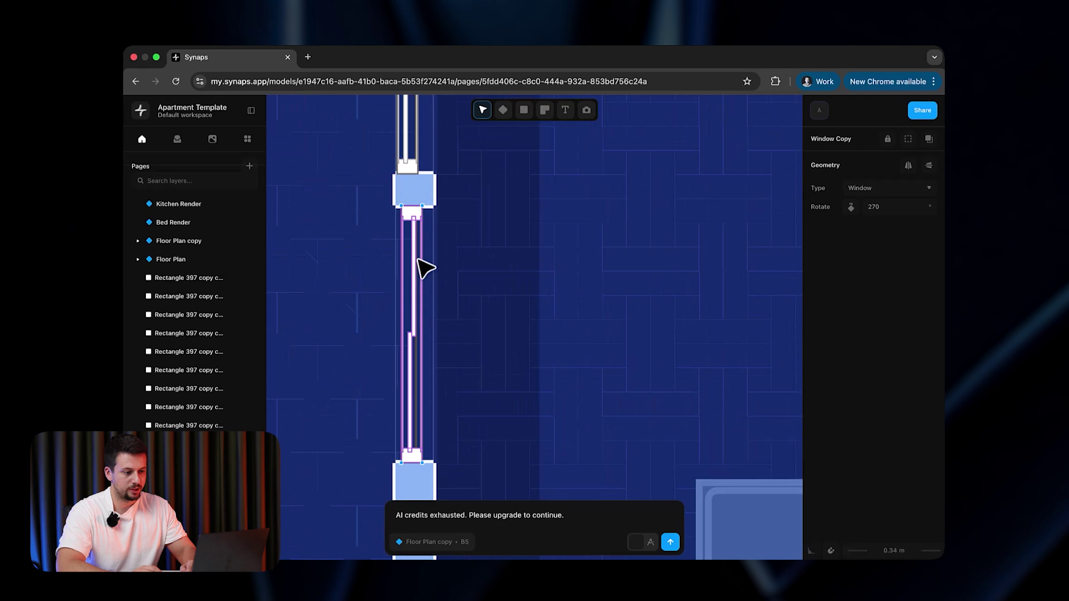
click(406, 191)
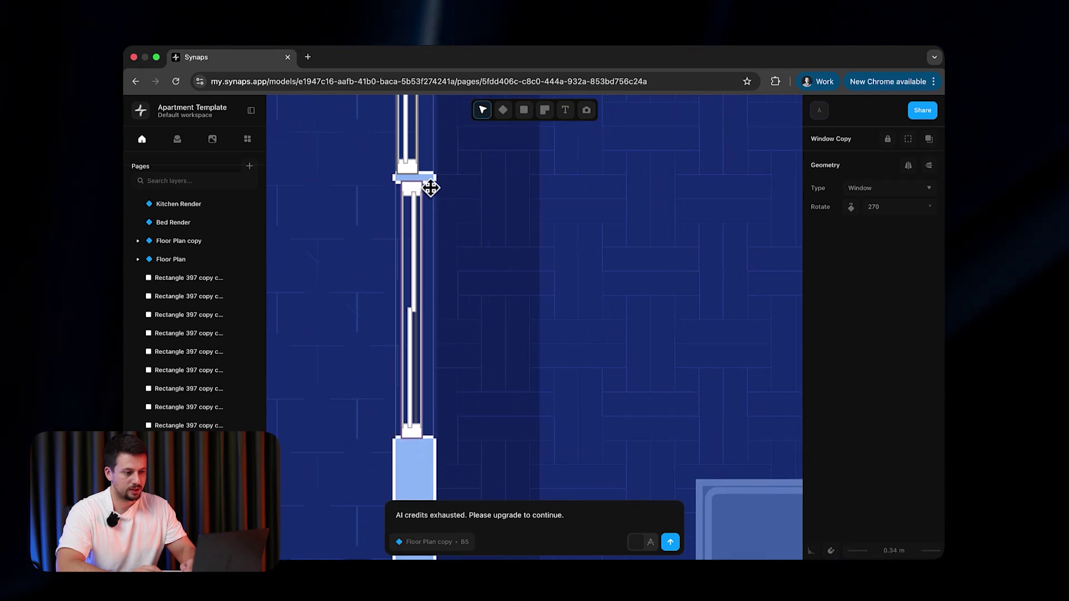
scroll(479, 159, down, 2)
click(465, 149)
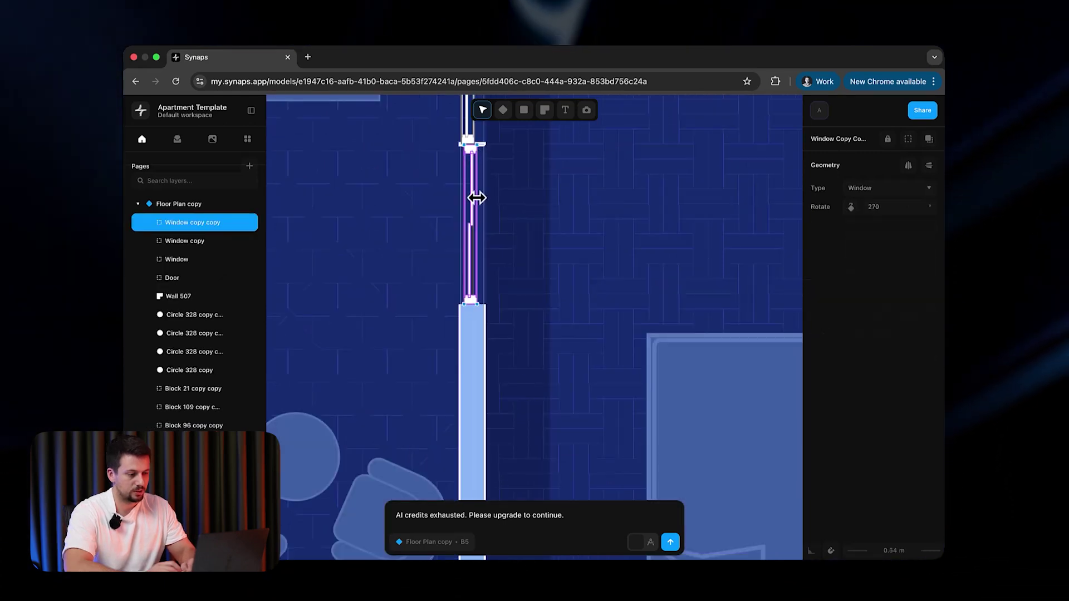
scroll(476, 198, up, 1)
drag(475, 155, 471, 331)
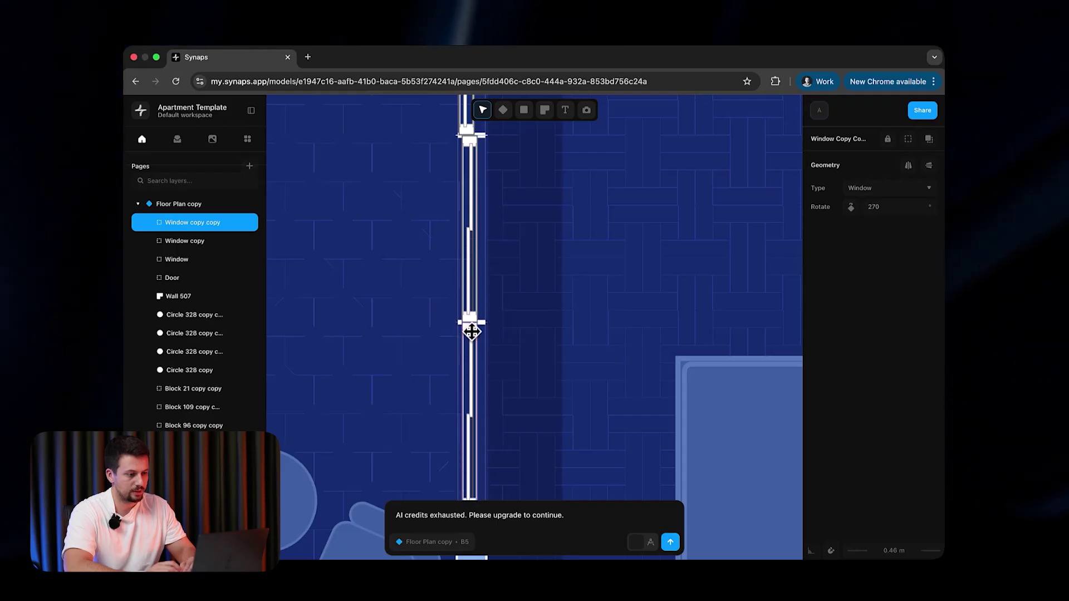
Step: Select all three windows and slide them down so they sit end to end
scroll(382, 459, down, 5)
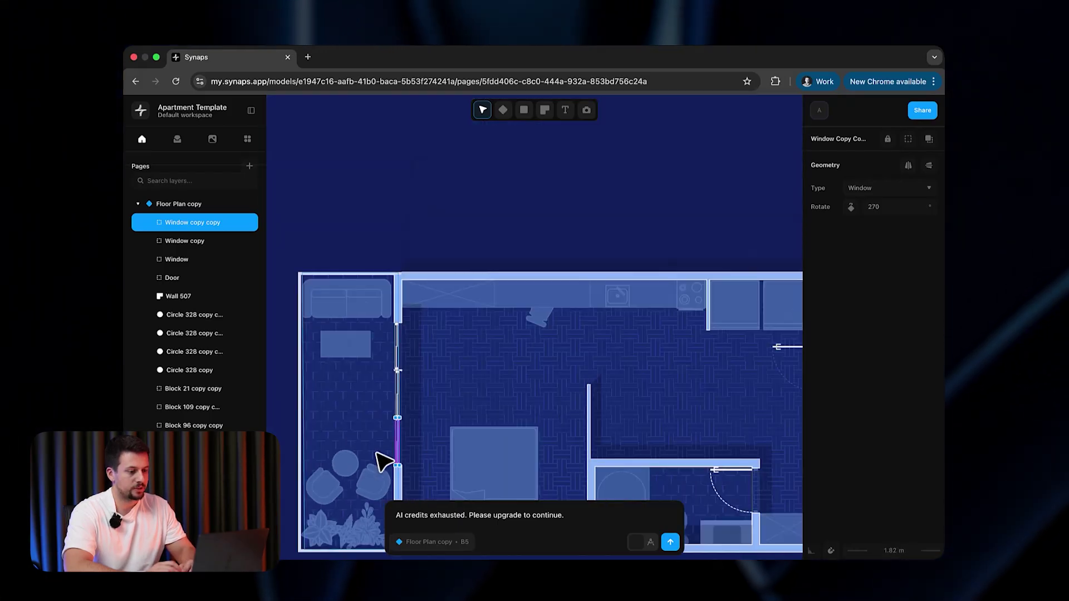
scroll(382, 460, down, 3)
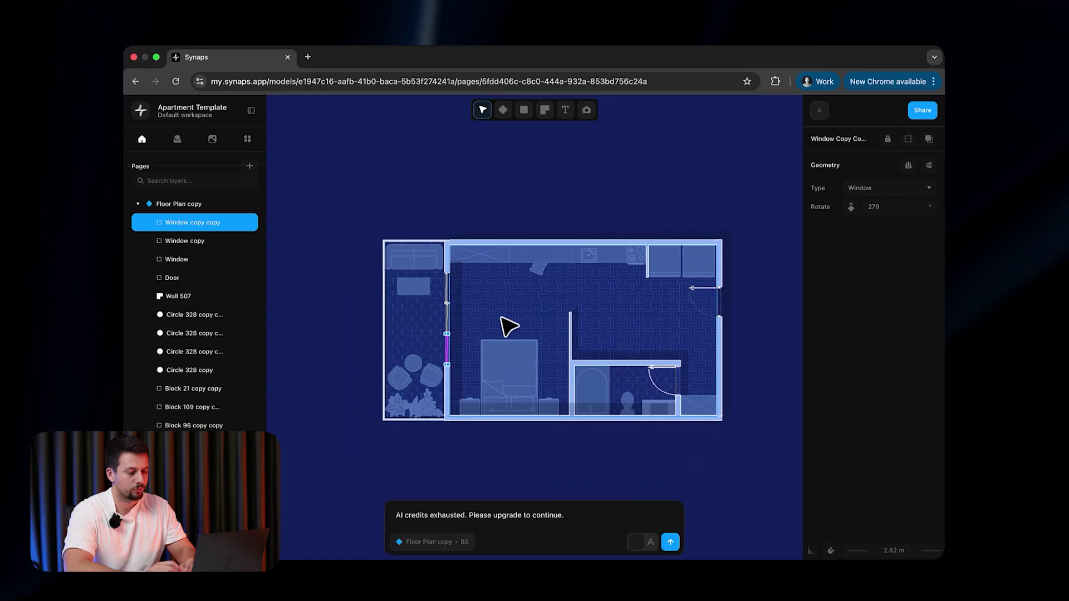
scroll(419, 376, up, 4)
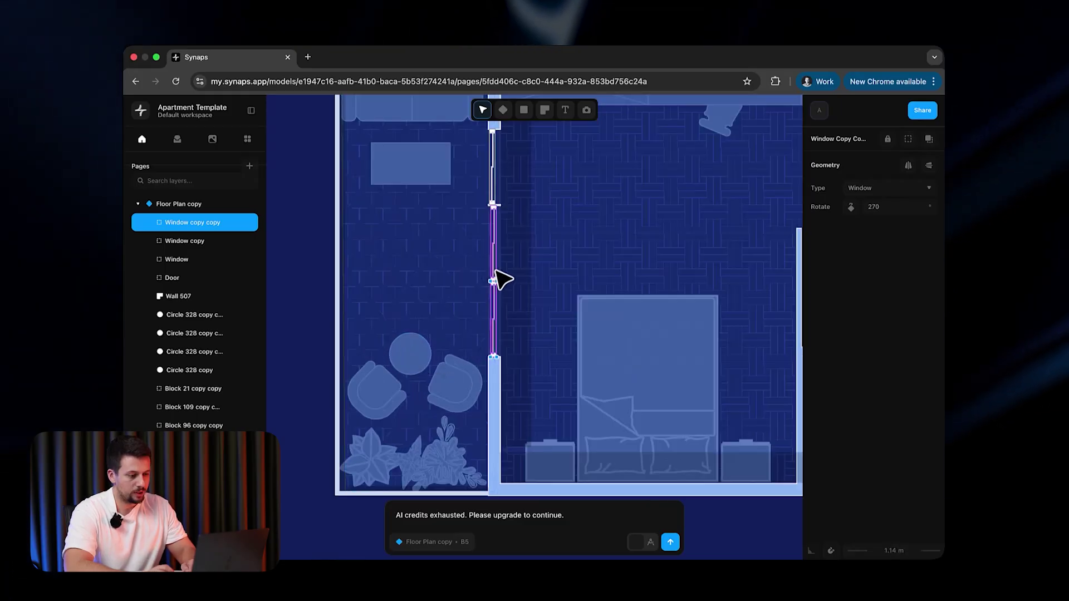
shift+click(493, 250)
shift+click(495, 178)
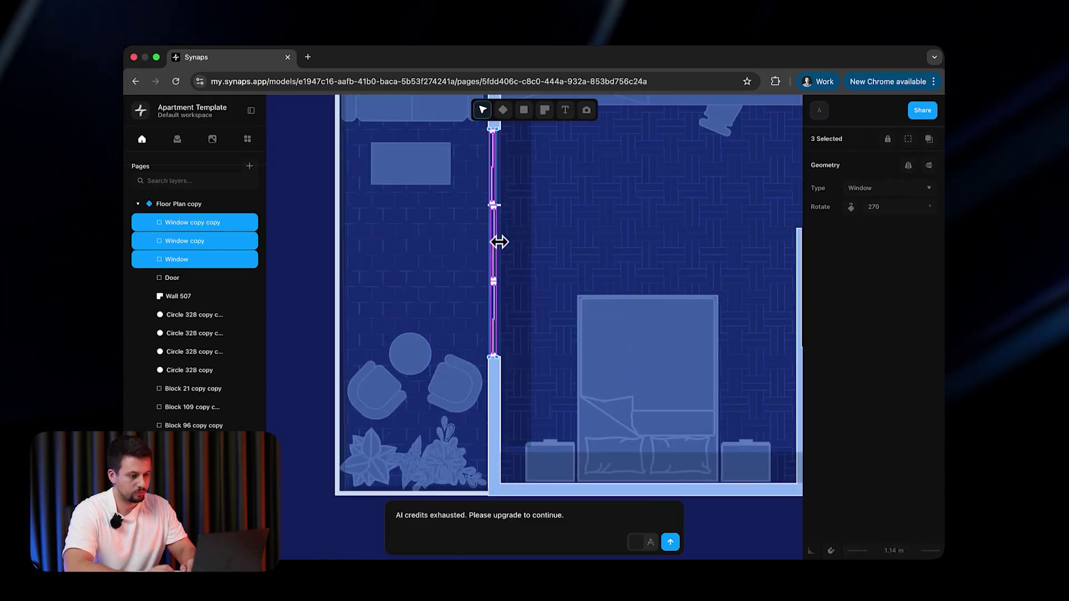
scroll(499, 241, up, 4)
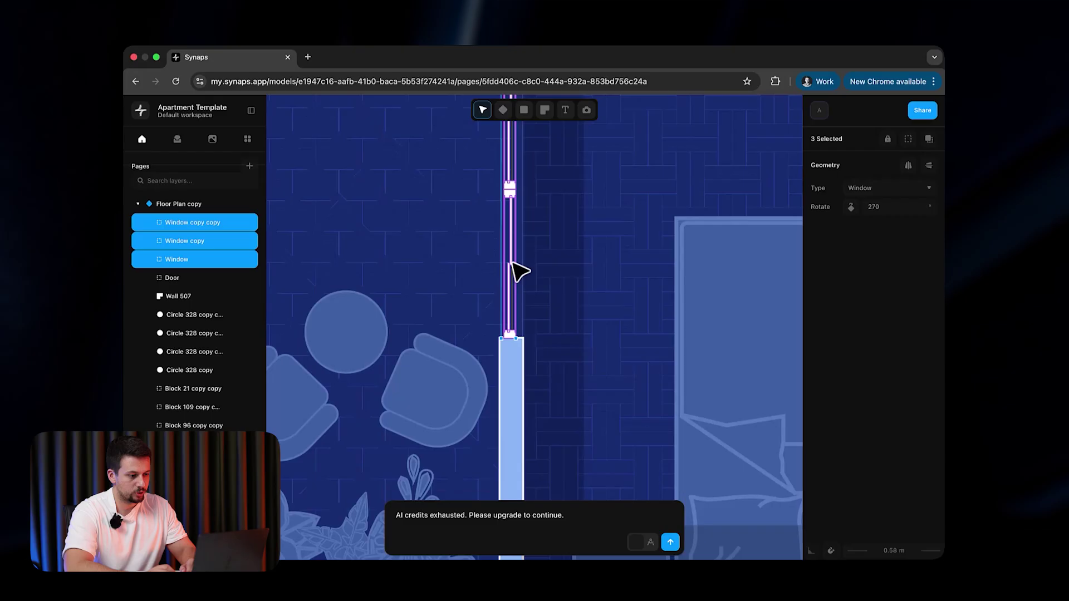
drag(508, 322, 513, 371)
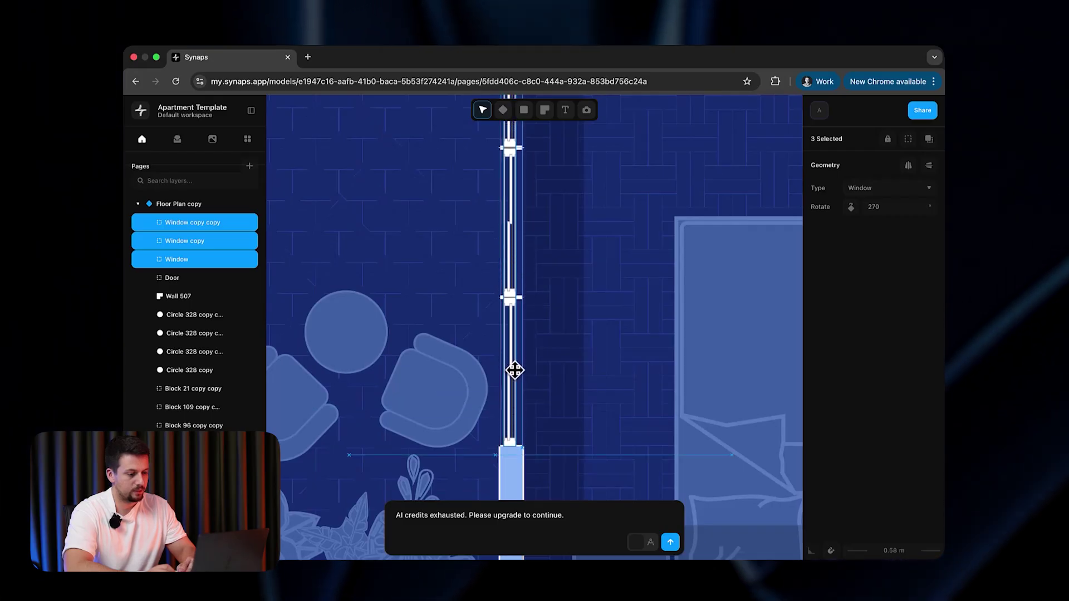
scroll(454, 239, down, 3)
scroll(453, 239, down, 6)
key(Escape)
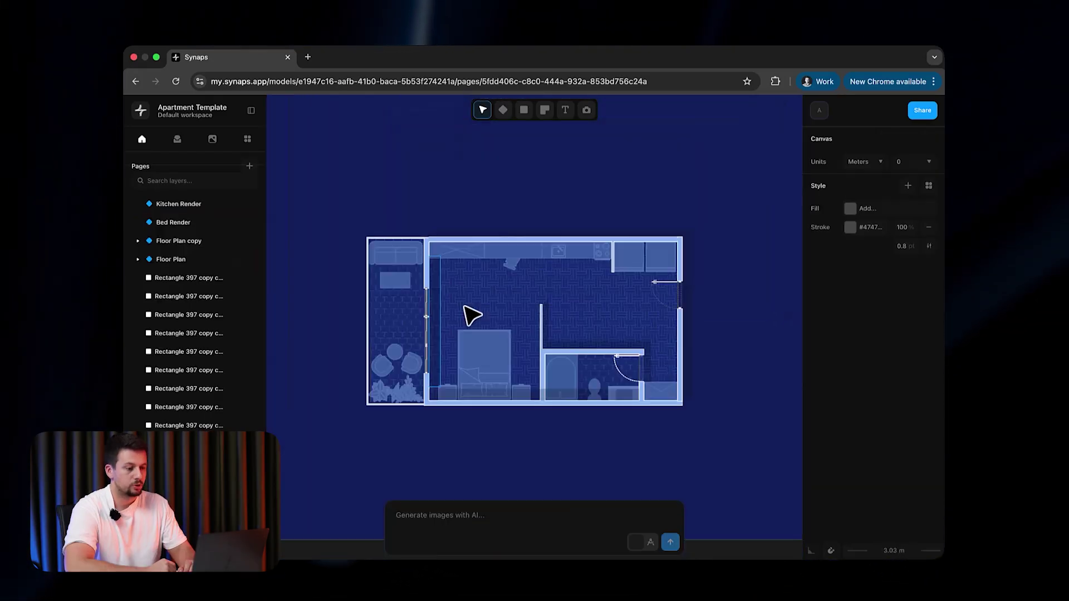
scroll(407, 294, up, 1)
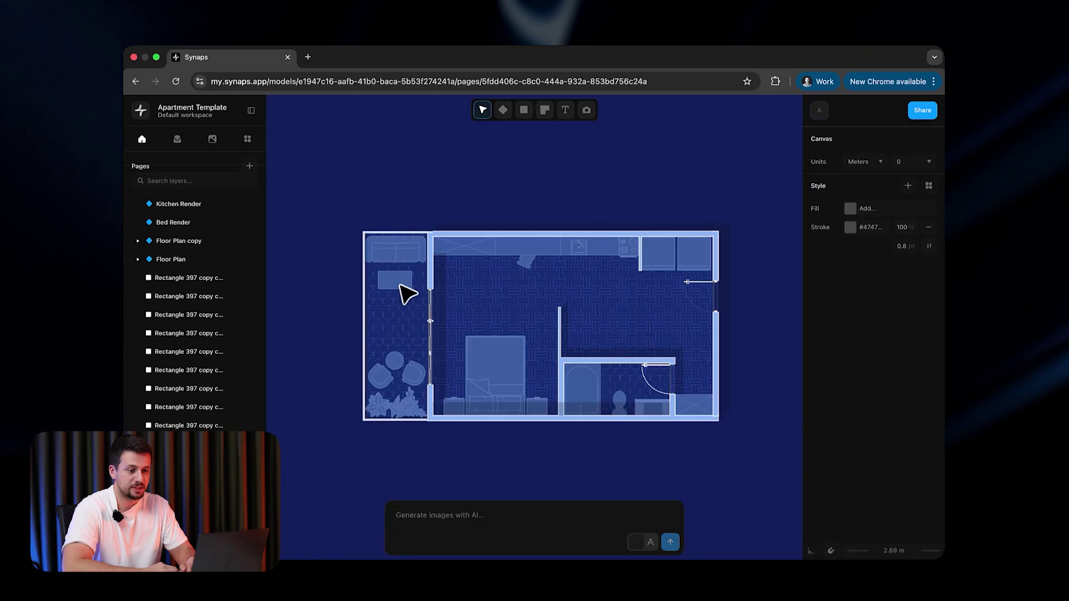
Step: Drag the Library's round table set with four chairs between the kitchen counter and bathroom
click(178, 145)
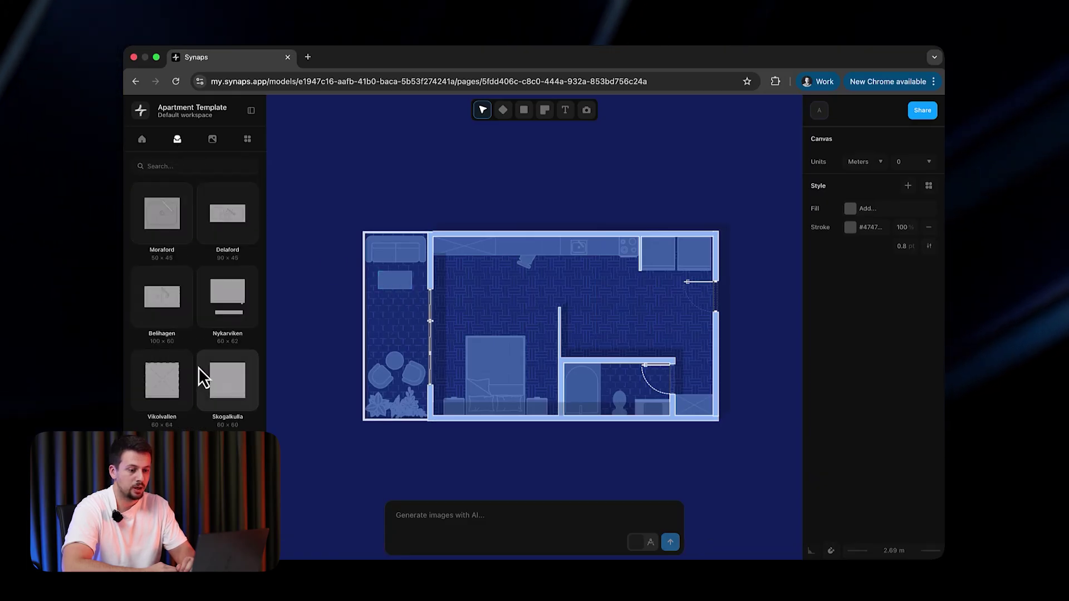
scroll(198, 368, down, 2)
scroll(199, 367, down, 3)
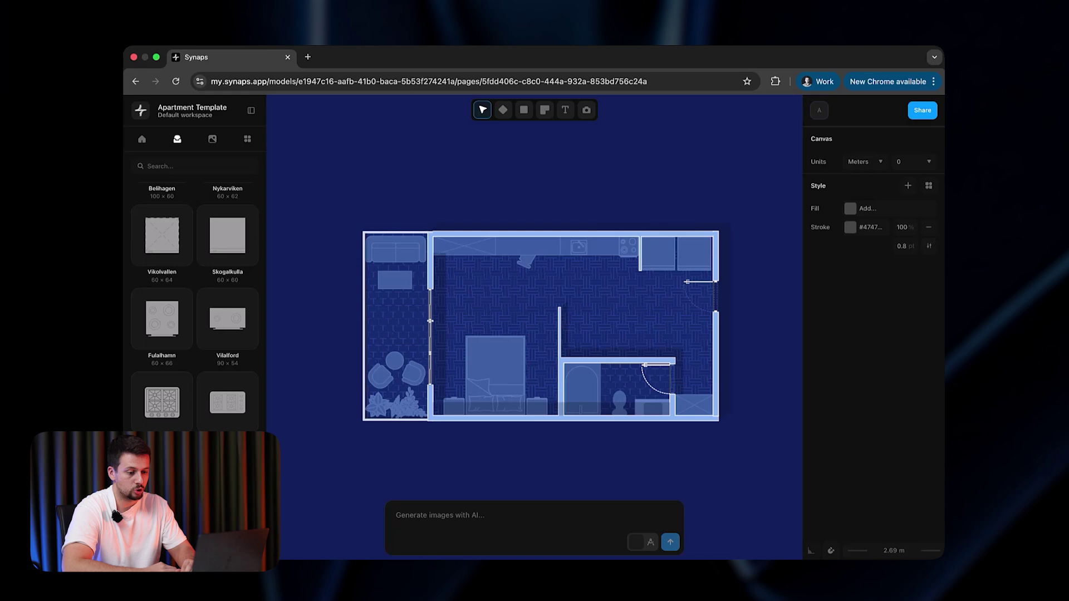
drag(167, 479, 415, 397)
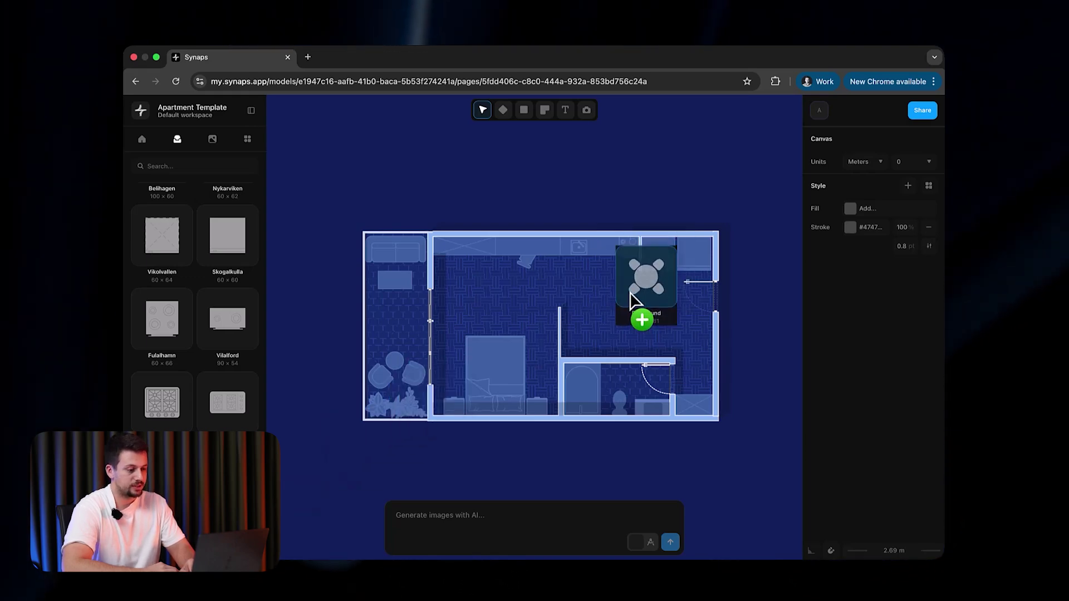
drag(610, 309, 607, 315)
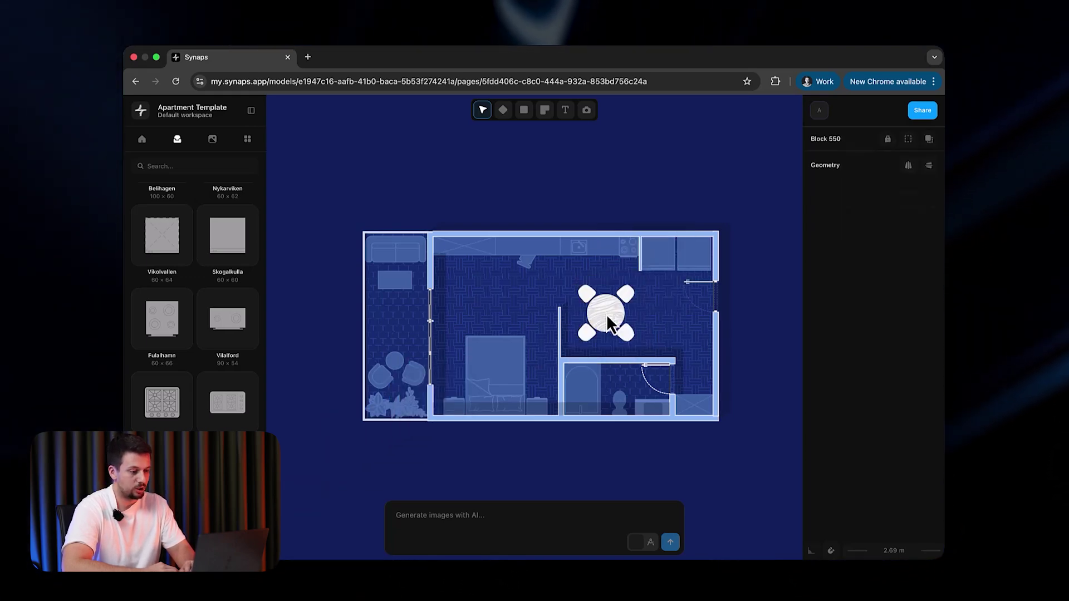
scroll(606, 315, up, 2)
scroll(606, 314, up, 2)
click(602, 324)
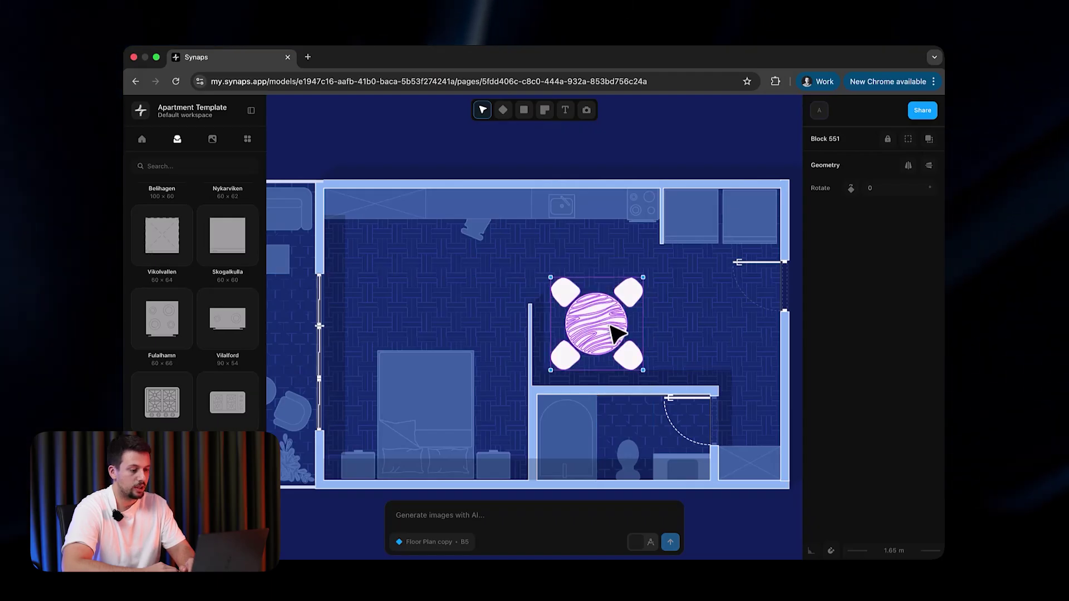
scroll(615, 333, up, 2)
click(610, 187)
Step: Inside the table block, give the table and chairs a solid fill pasted from the counter's colour
click(872, 315)
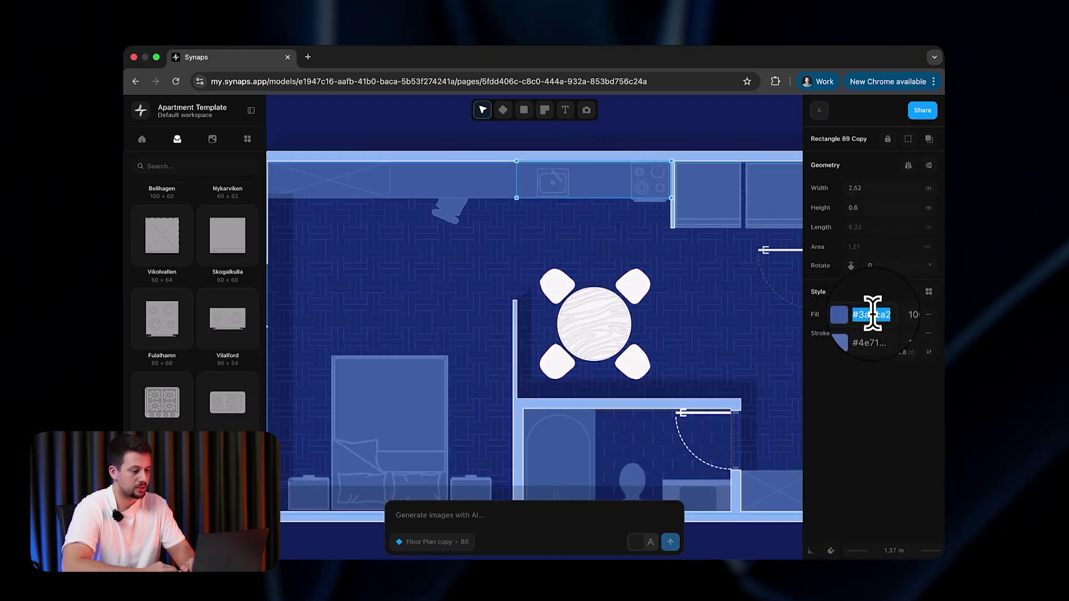
click(598, 345)
double_click(564, 312)
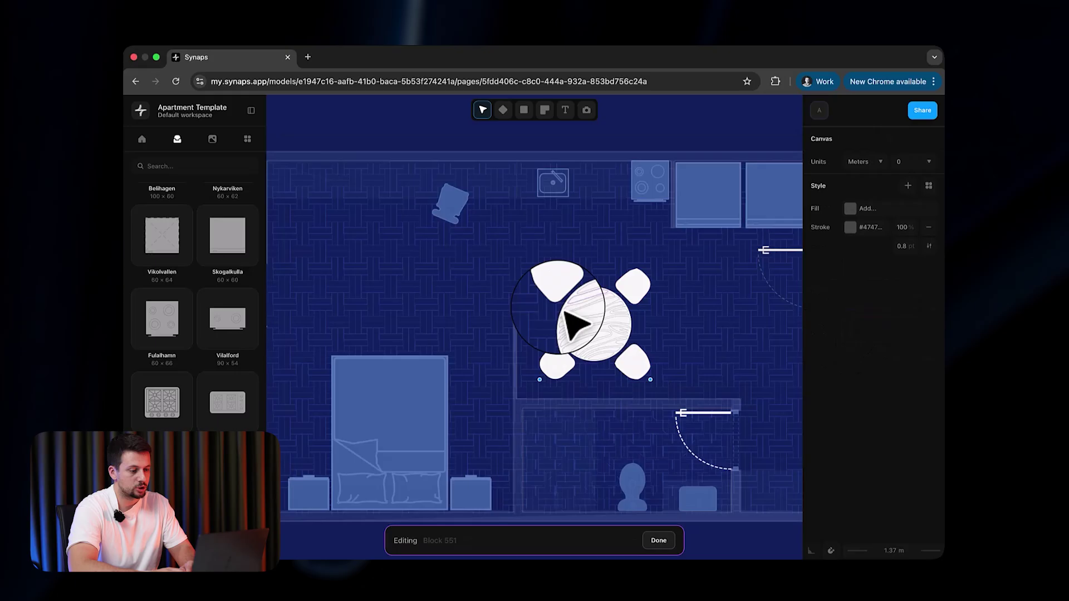
drag(516, 258, 661, 371)
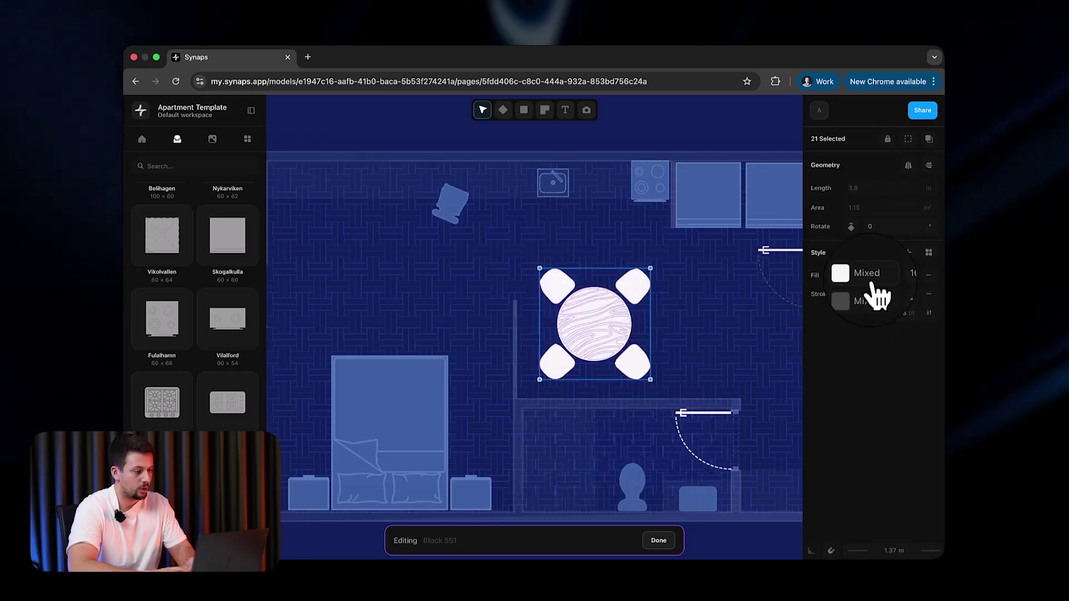
click(842, 274)
click(684, 277)
click(712, 380)
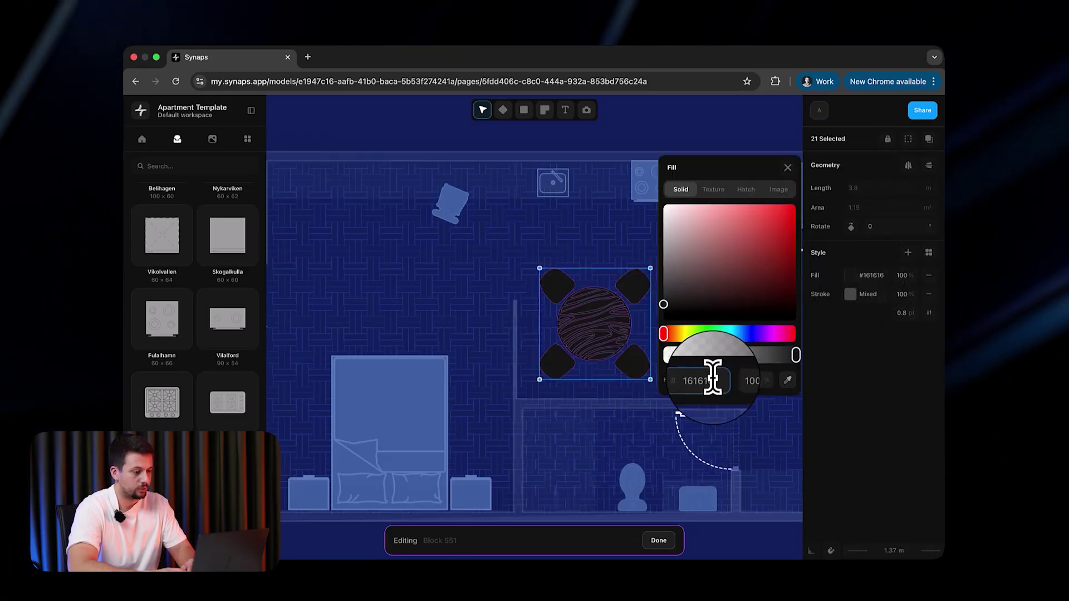
key(super+v)
key(Escape)
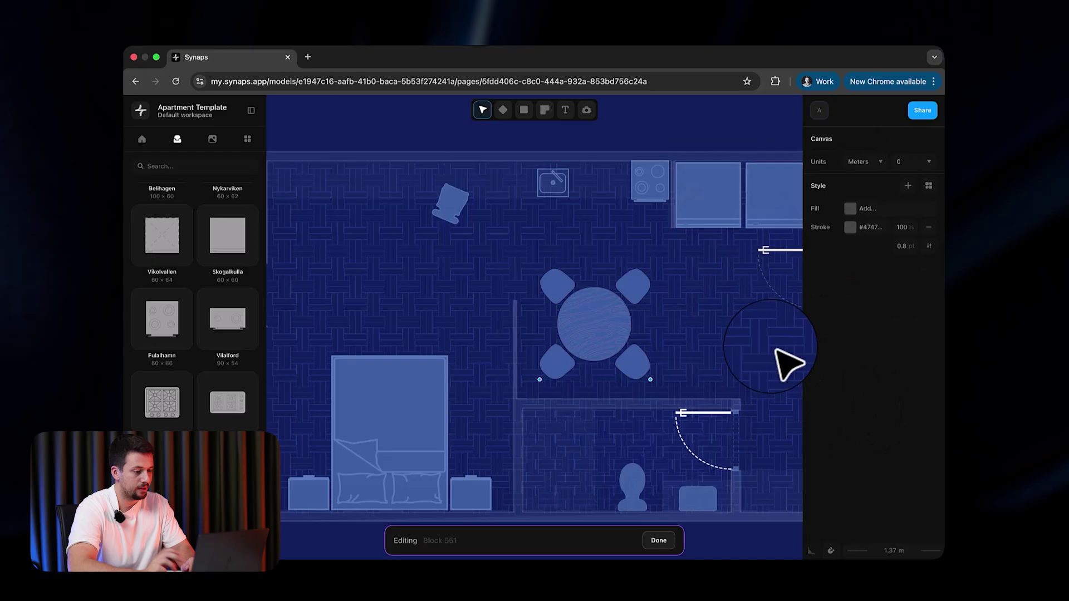
key(Escape)
Step: Apply the bathroom arc's stroke colour and stroke width 1 to all table-set parts
click(589, 443)
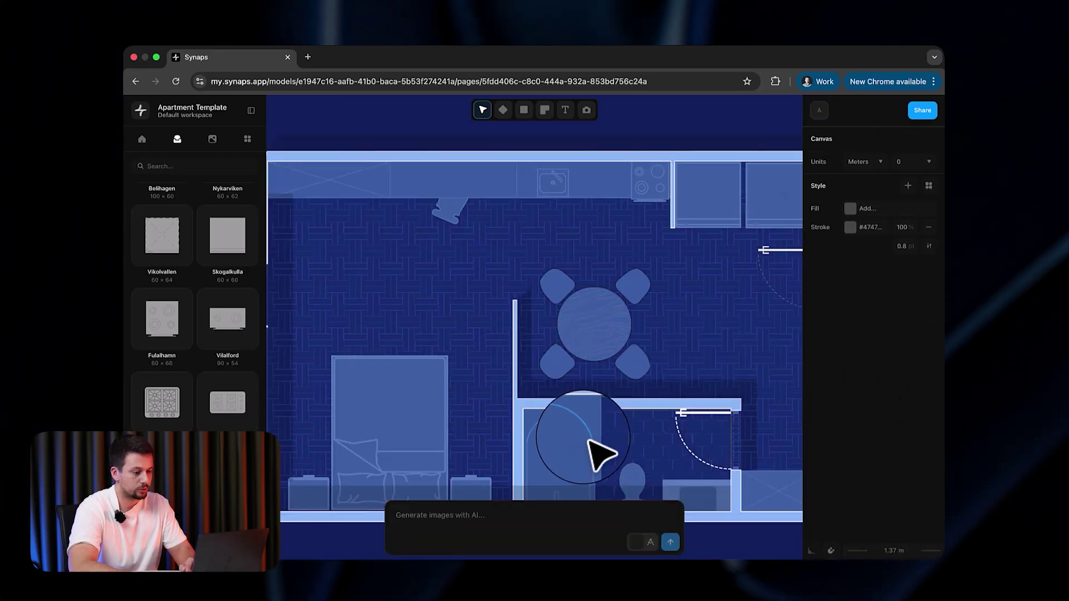
click(867, 294)
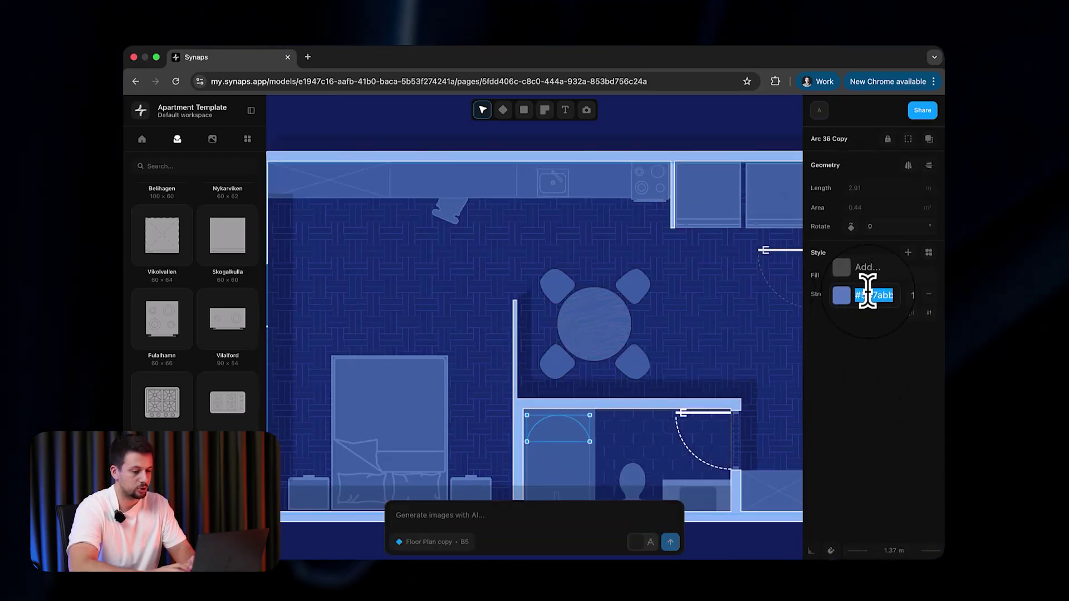
double_click(615, 334)
drag(522, 246, 704, 393)
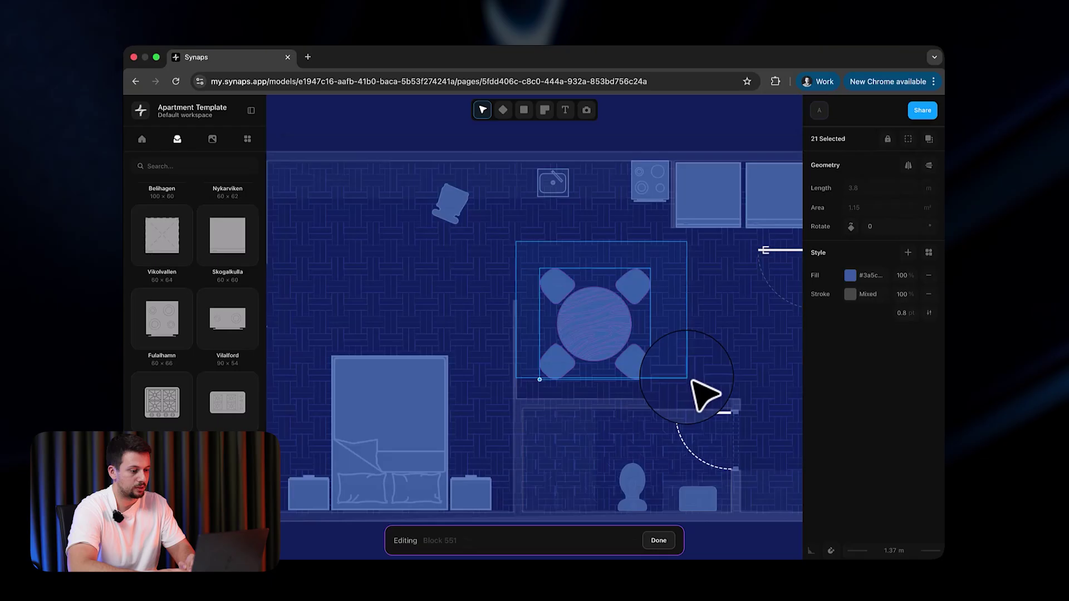
click(872, 294)
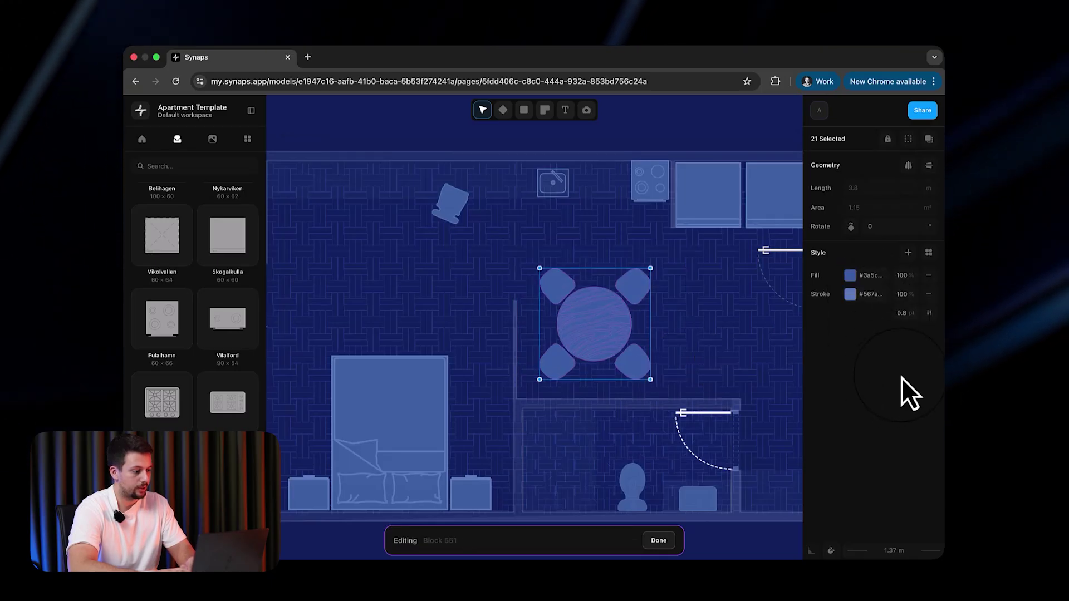
click(903, 313)
text(1)
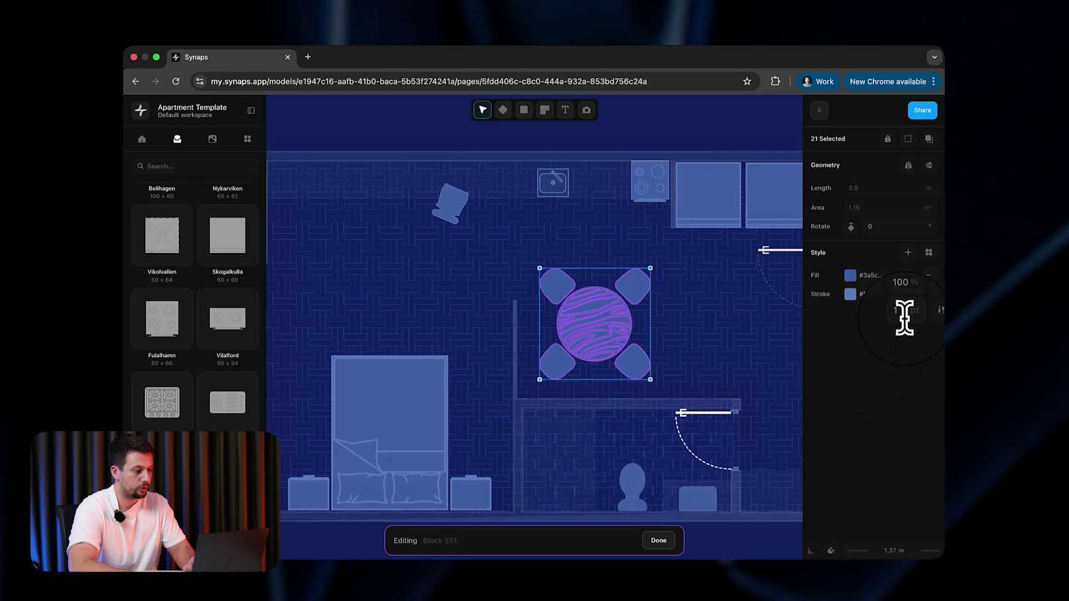
Step: Leave the table block and zoom to fit the whole apartment plan
click(762, 377)
key(Escape)
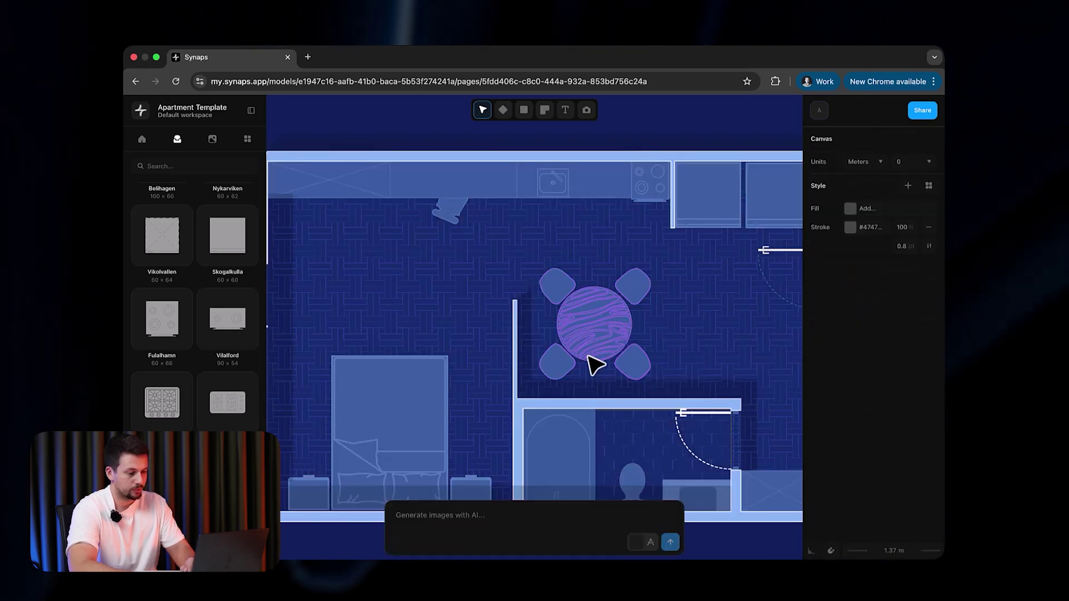
ctrl+scroll(593, 363, up, 5)
key(shift+1)
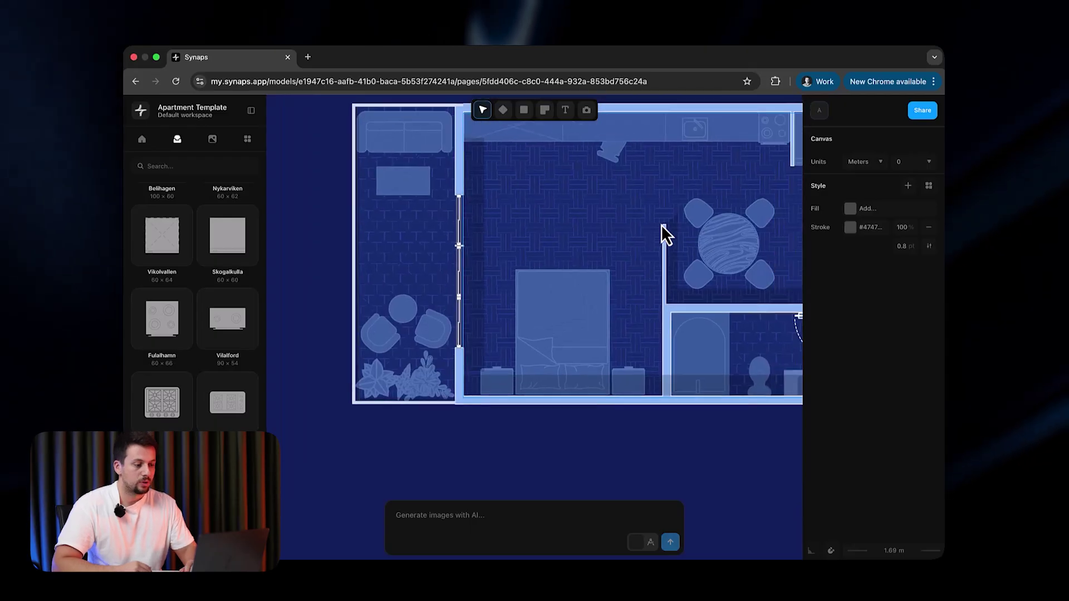
ctrl+scroll(662, 233, up, 2)
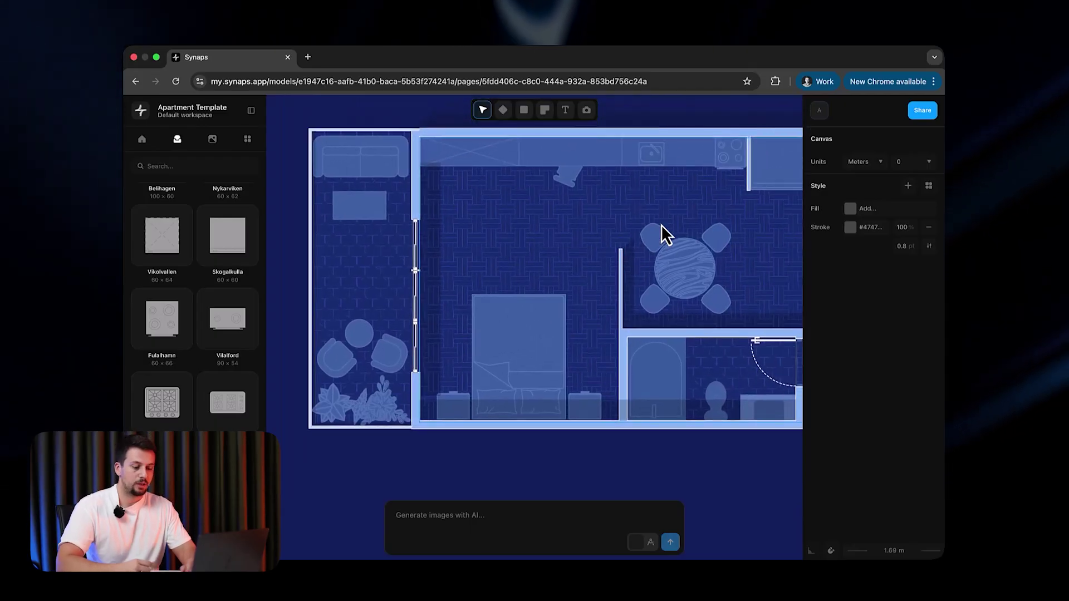
Step: Place Camera 552 in the main room facing the bed and windows, with a 14 Mm Wide lens
click(586, 110)
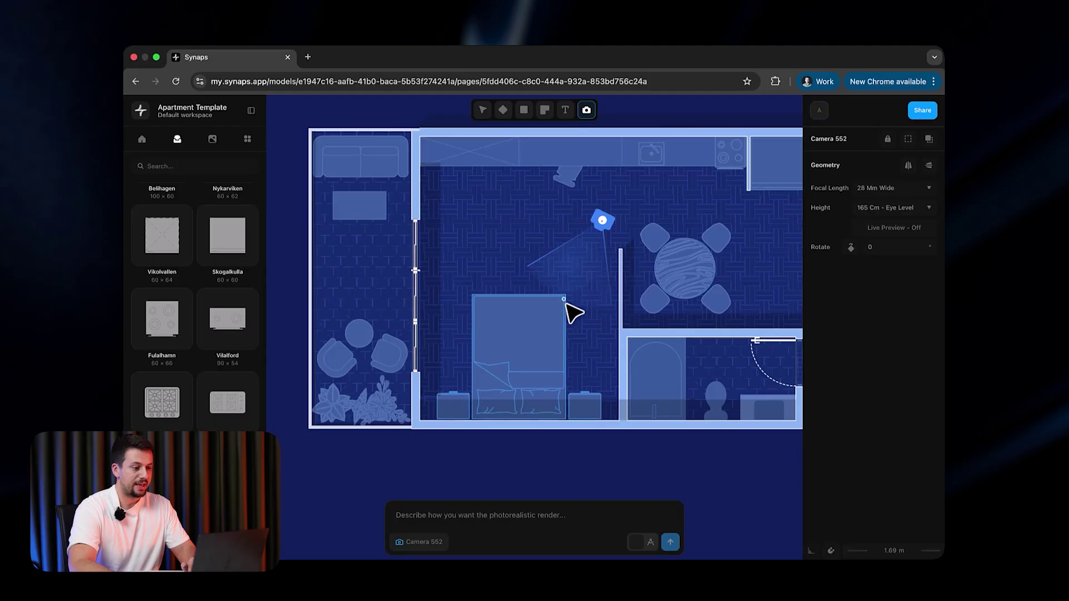
drag(567, 306, 441, 398)
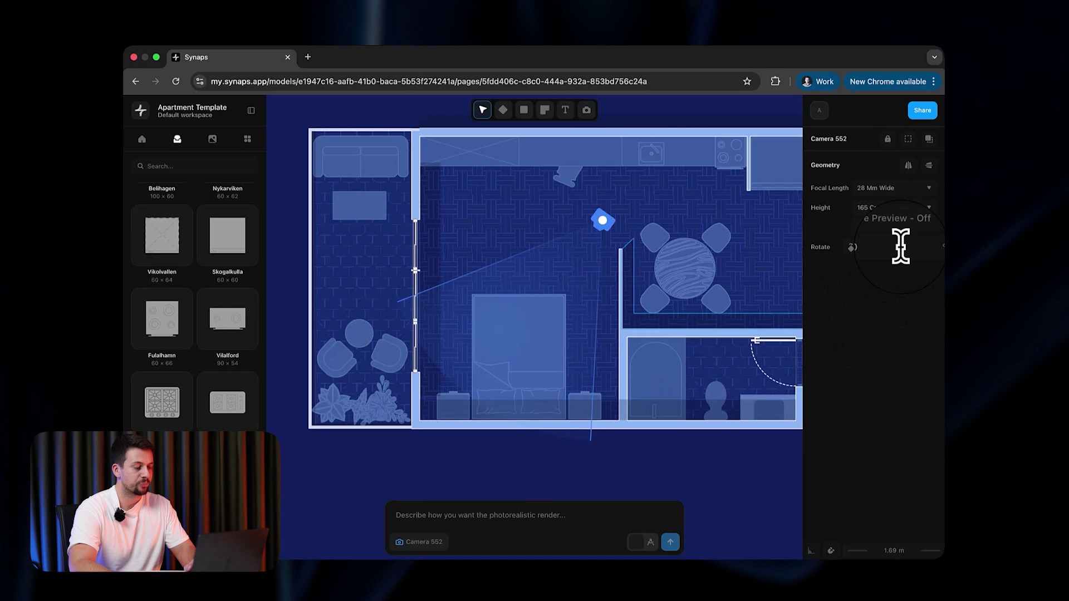
click(866, 195)
click(869, 211)
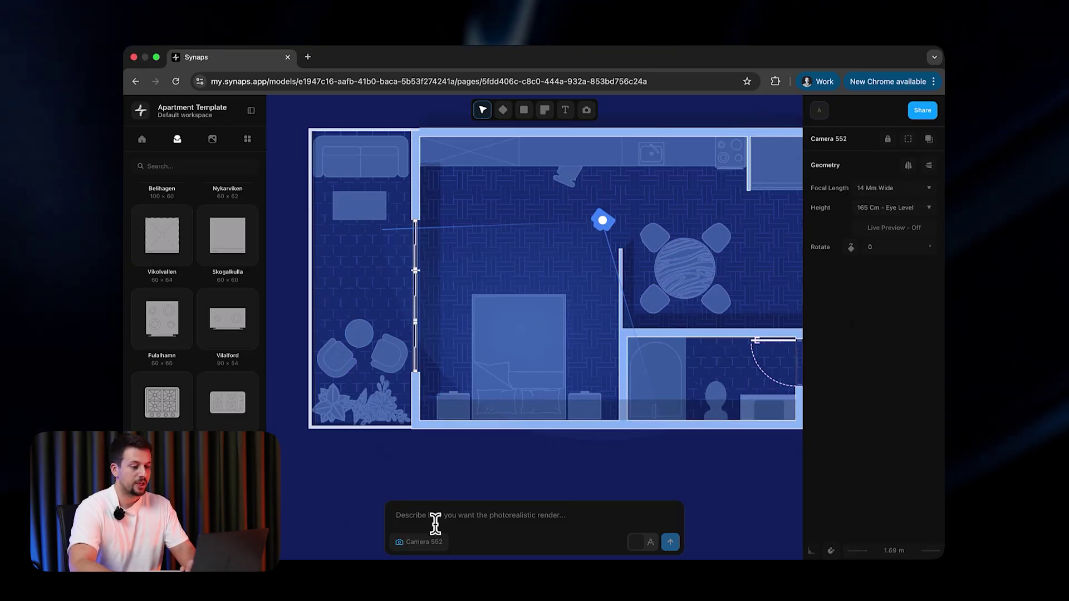
Step: Send a prompt for a Stockholm Scandinavian bedroom with 4 m ceilings, overcast sky and terrace outside
click(535, 522)
text(scandinavian bed)
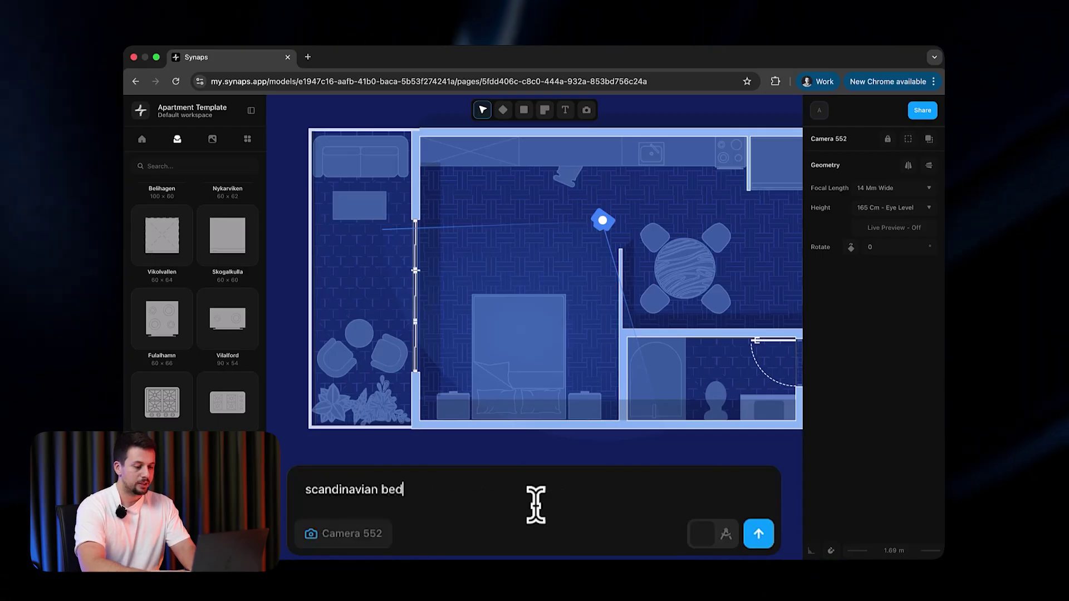
text(room in a stockholm a)
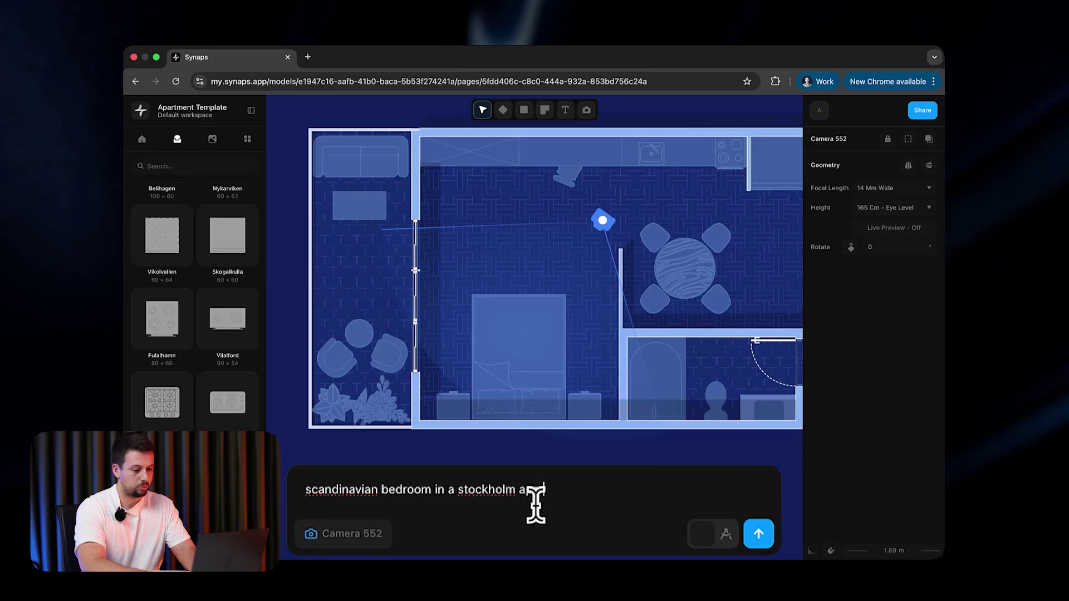
text(partment with )
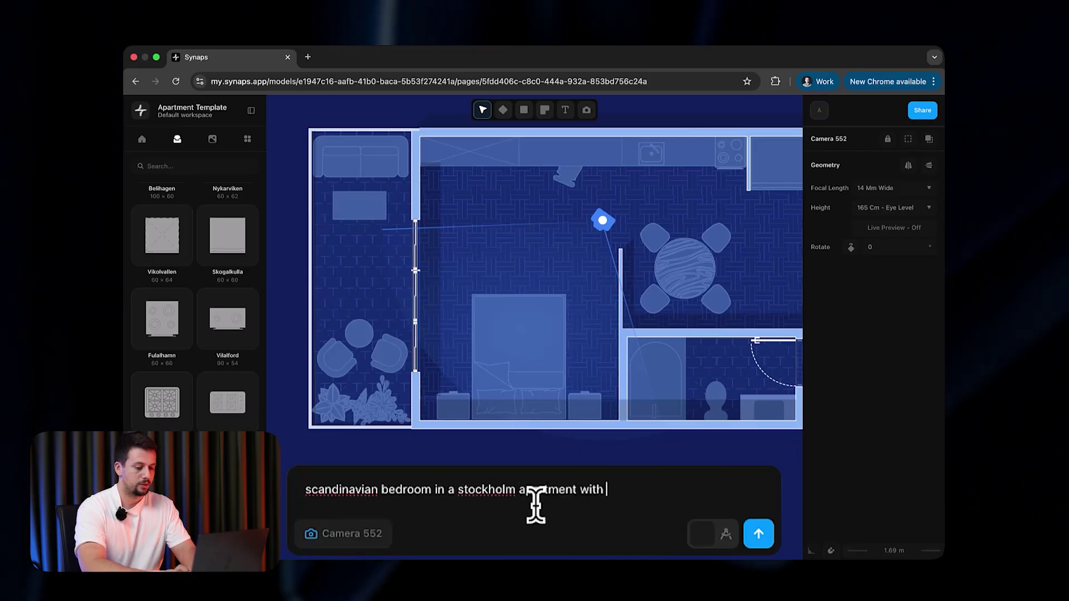
text(4 meters ce)
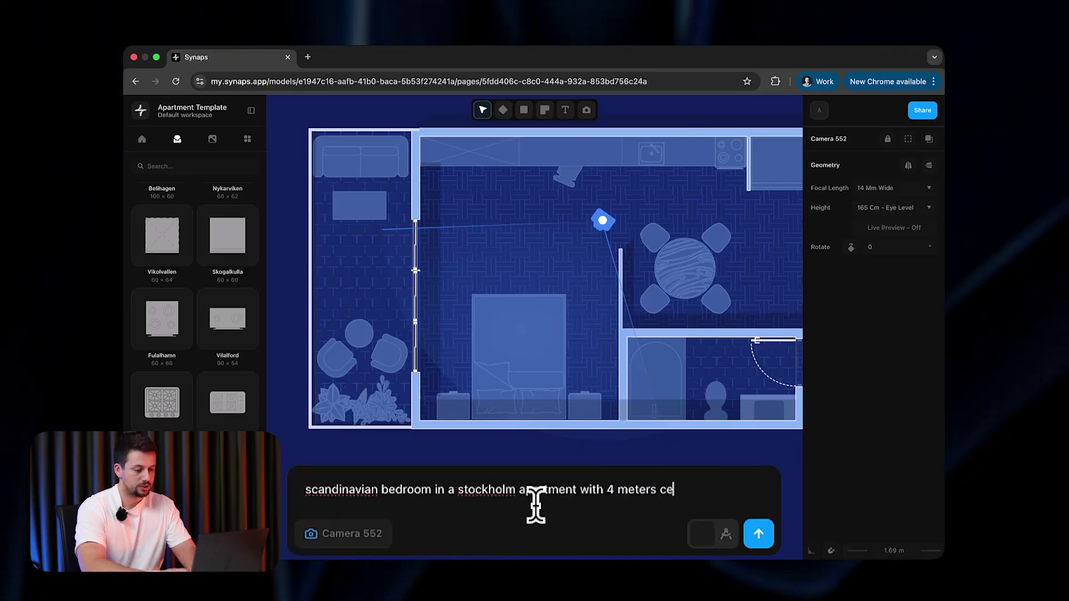
text(iling height, wind)
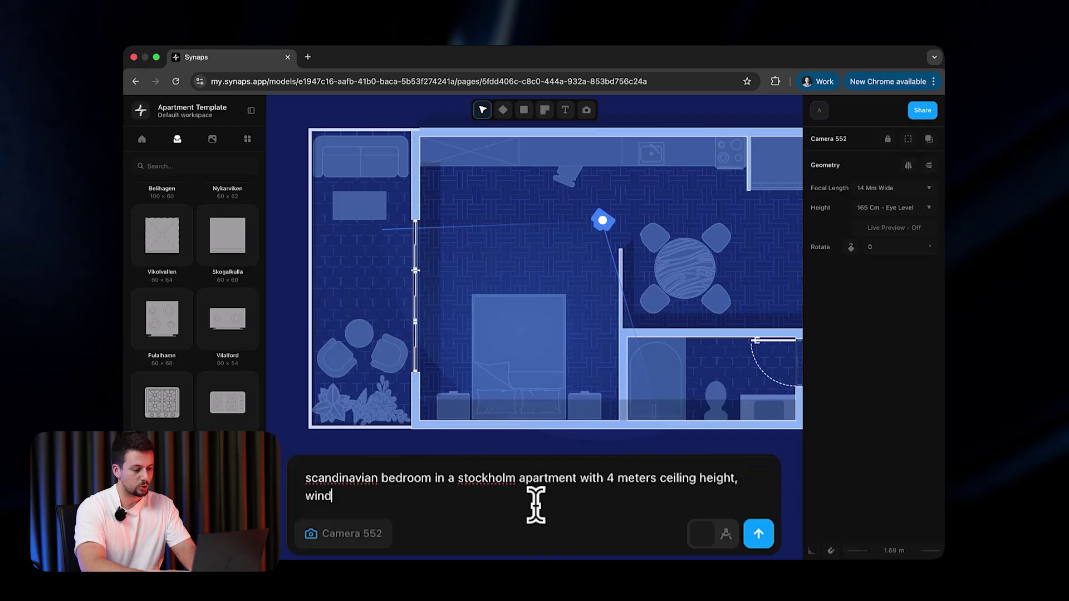
text(ows are floor to ceilin)
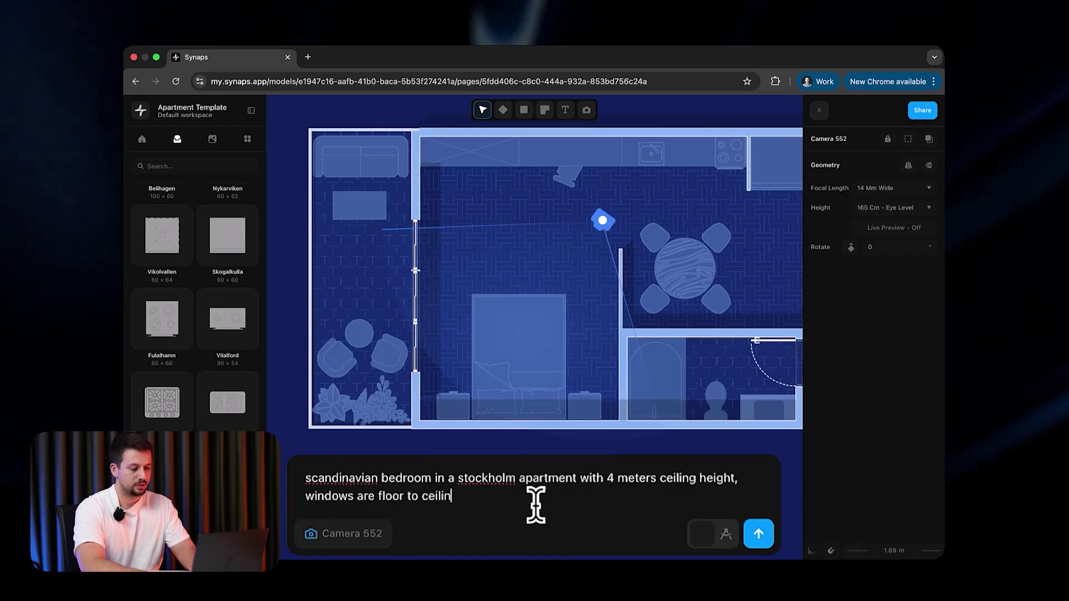
text(g height as we)
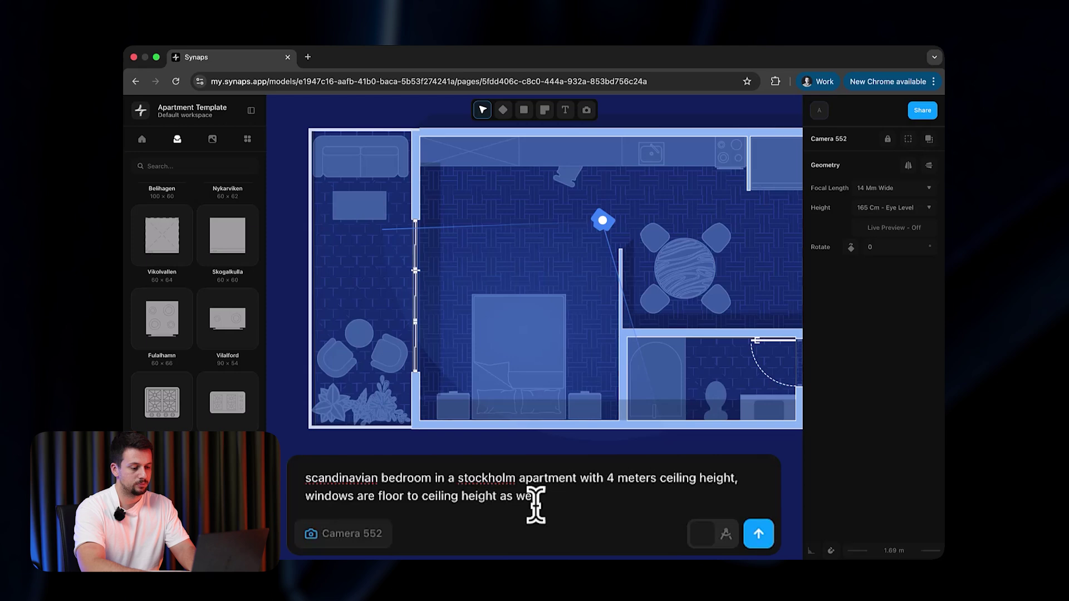
text(ll the atmops)
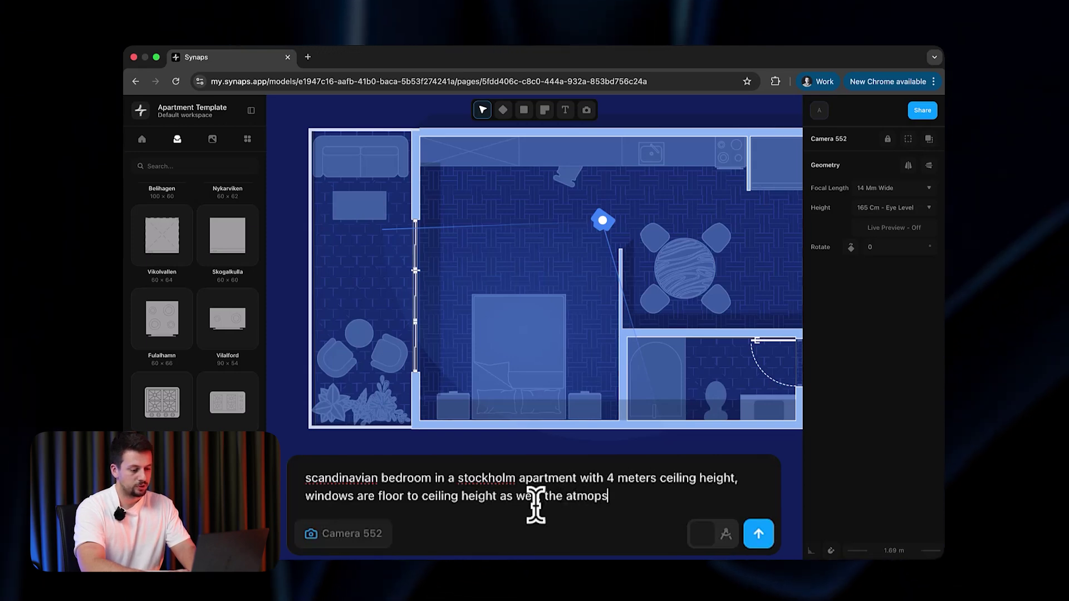
key(BackSpace)
key(BackSpace)
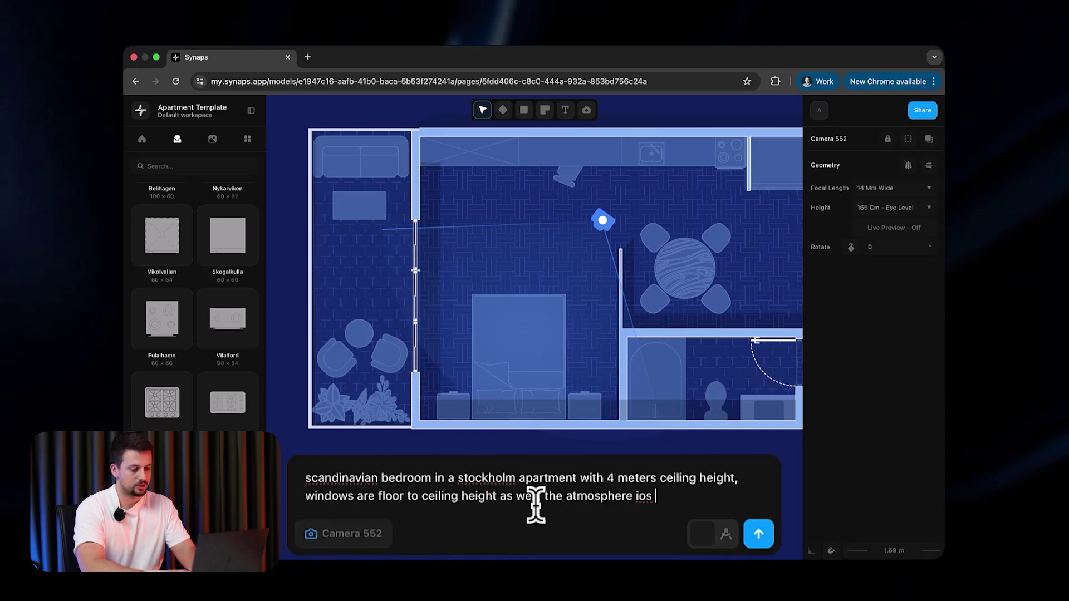
text(sphere is overcast)
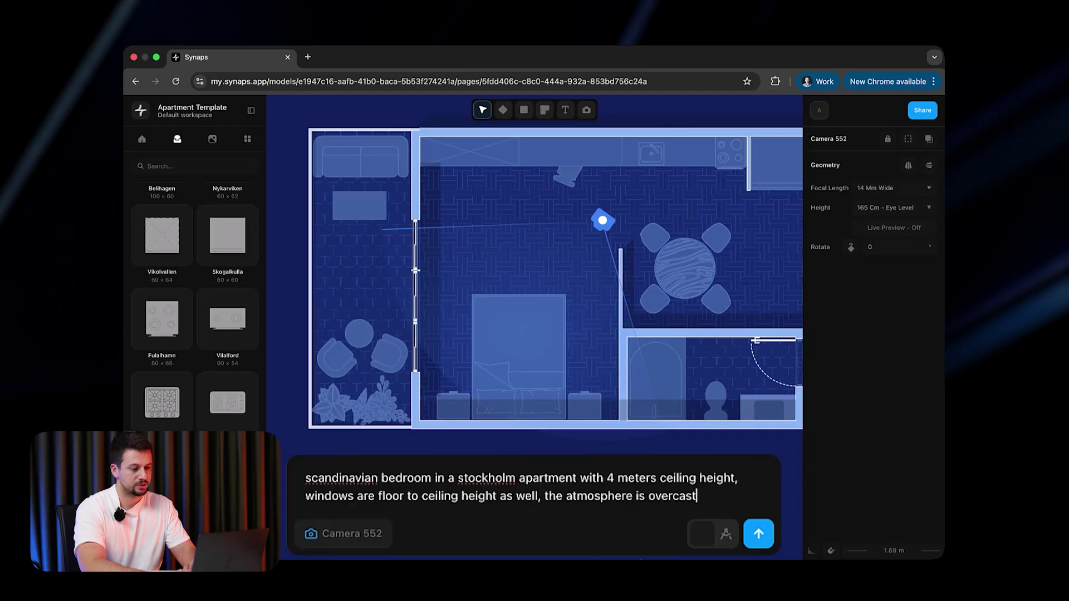
text( and there is a )
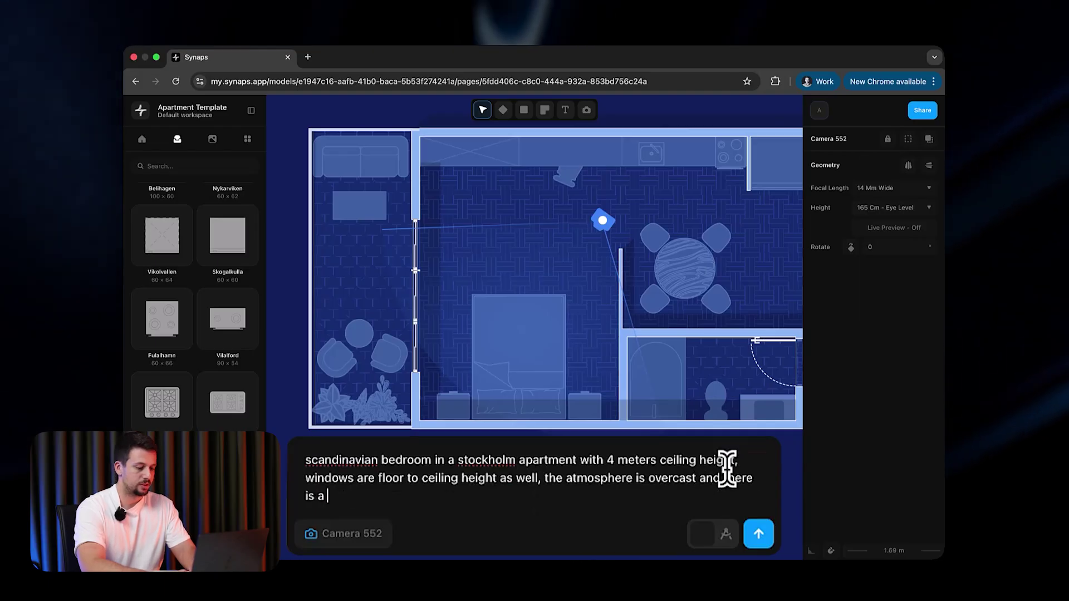
text(terrace outside the)
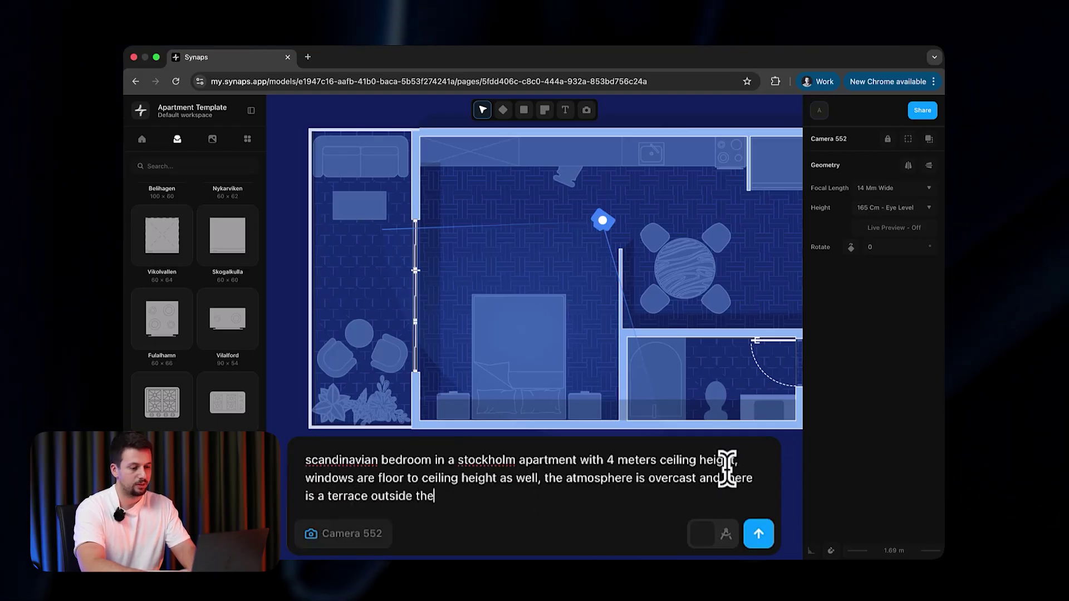
text( windows)
click(757, 535)
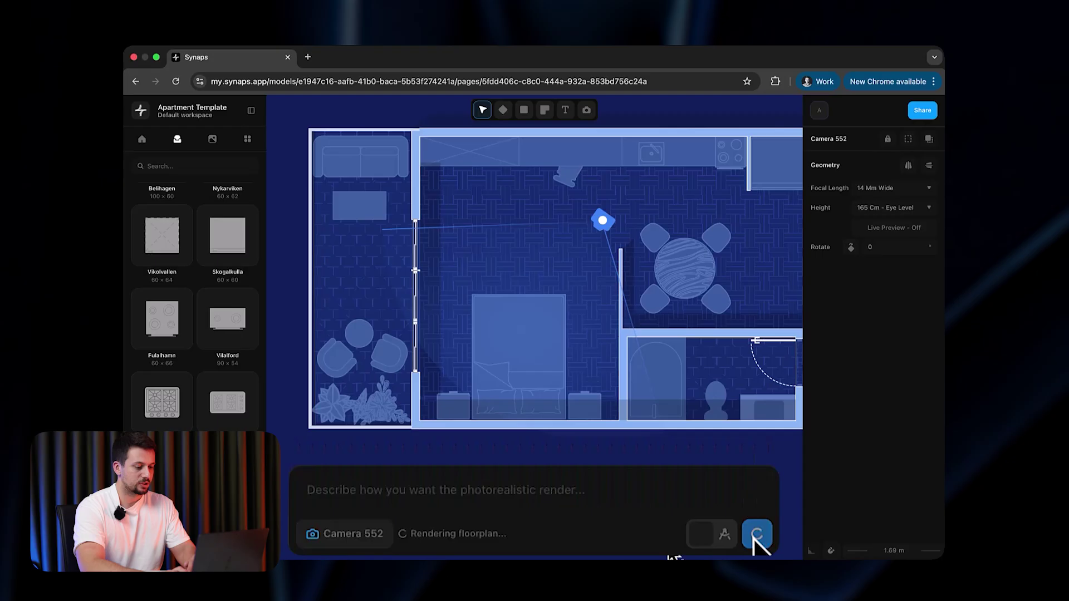
Step: Drag the Camera Render frame right of the floor plan copy and zoom in to inspect it
ctrl+scroll(423, 236, down, 6)
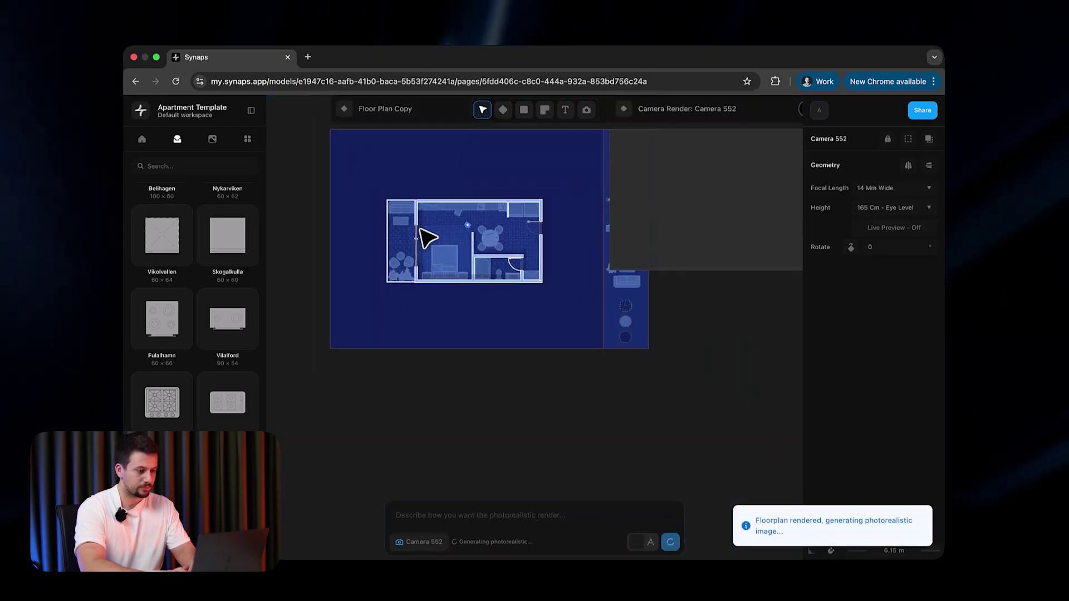
ctrl+scroll(423, 237, down, 3)
click(585, 229)
drag(585, 229, 669, 193)
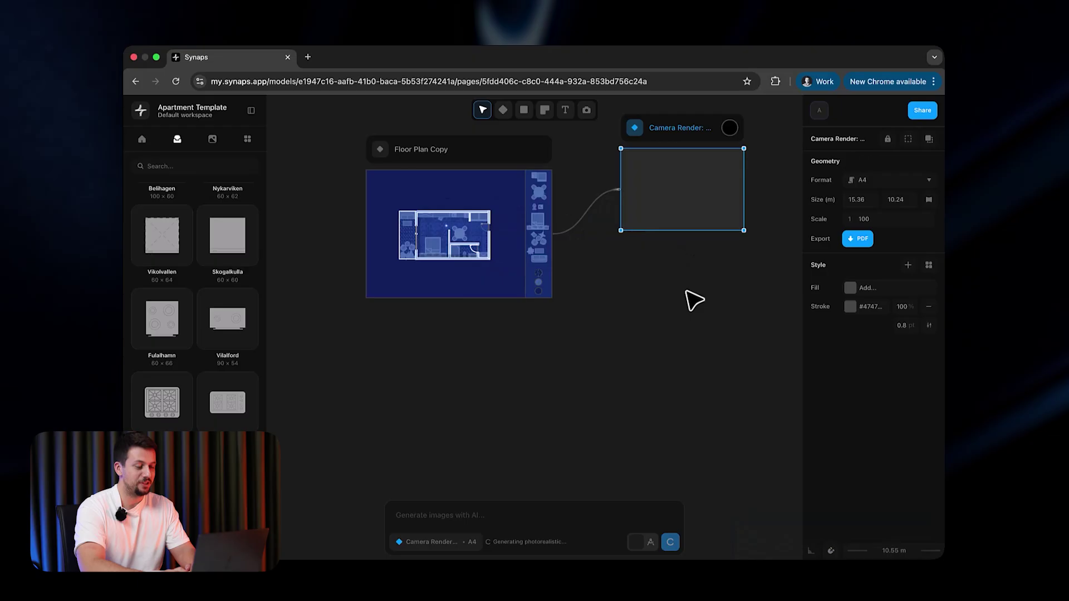
key(shift+2)
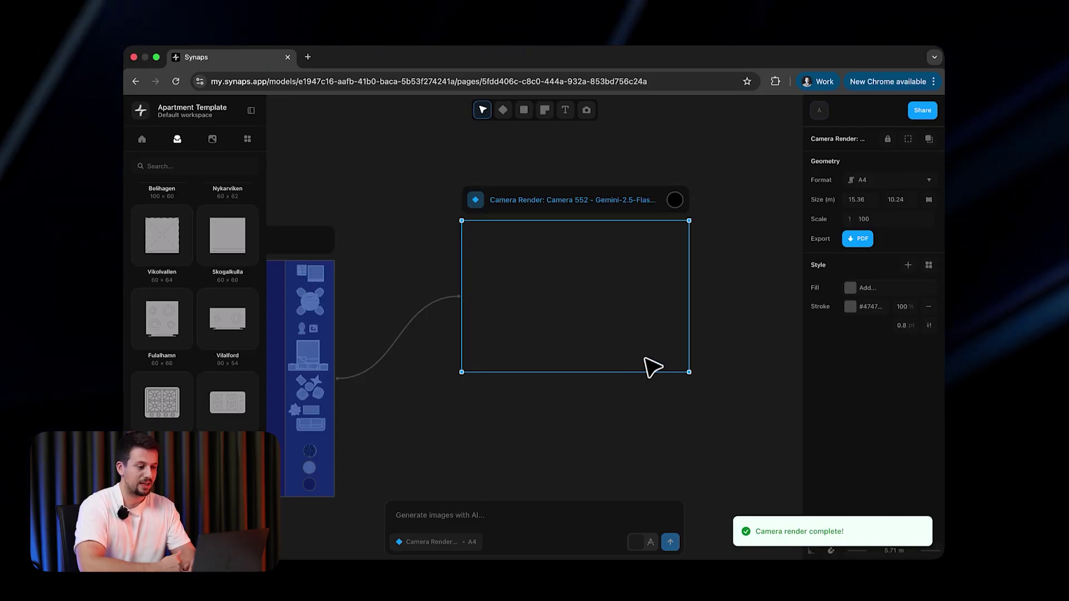
ctrl+scroll(604, 363, up, 5)
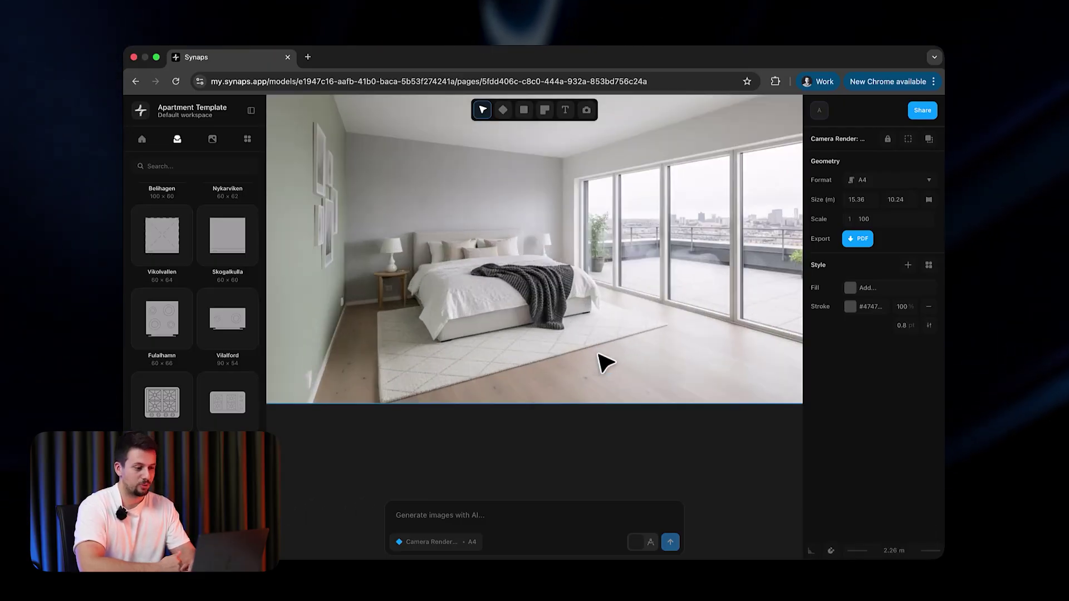
ctrl+scroll(574, 290, down, 8)
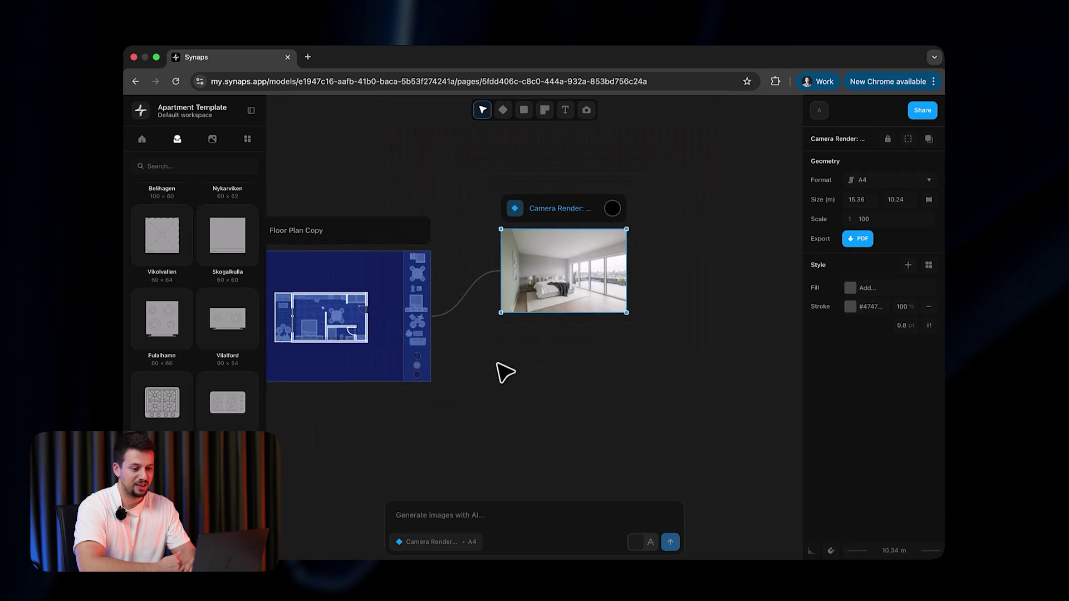
scroll(506, 372, left, 2)
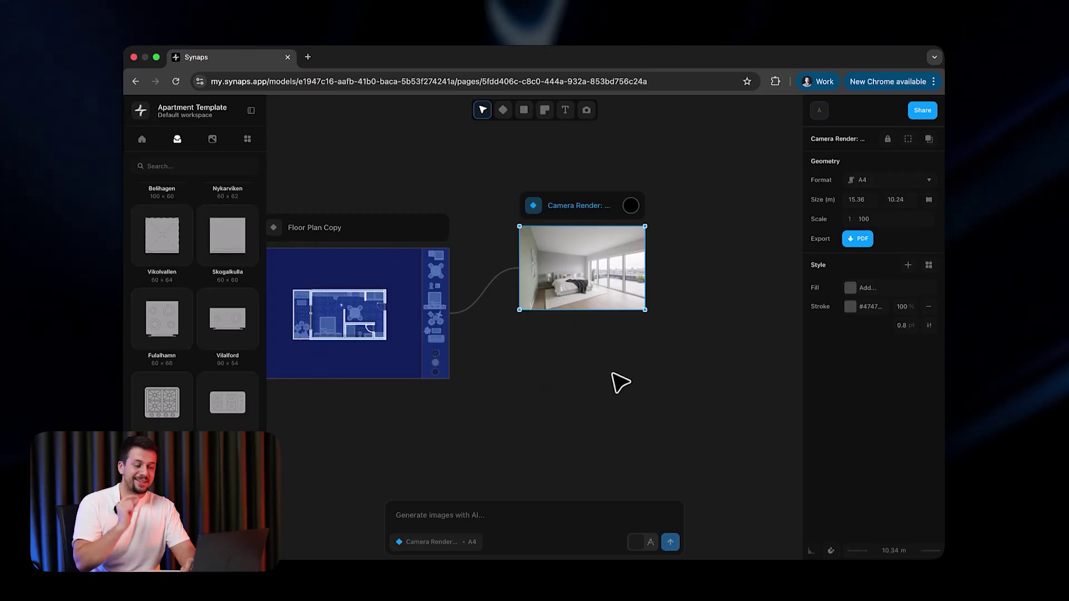
scroll(697, 256, up, 3)
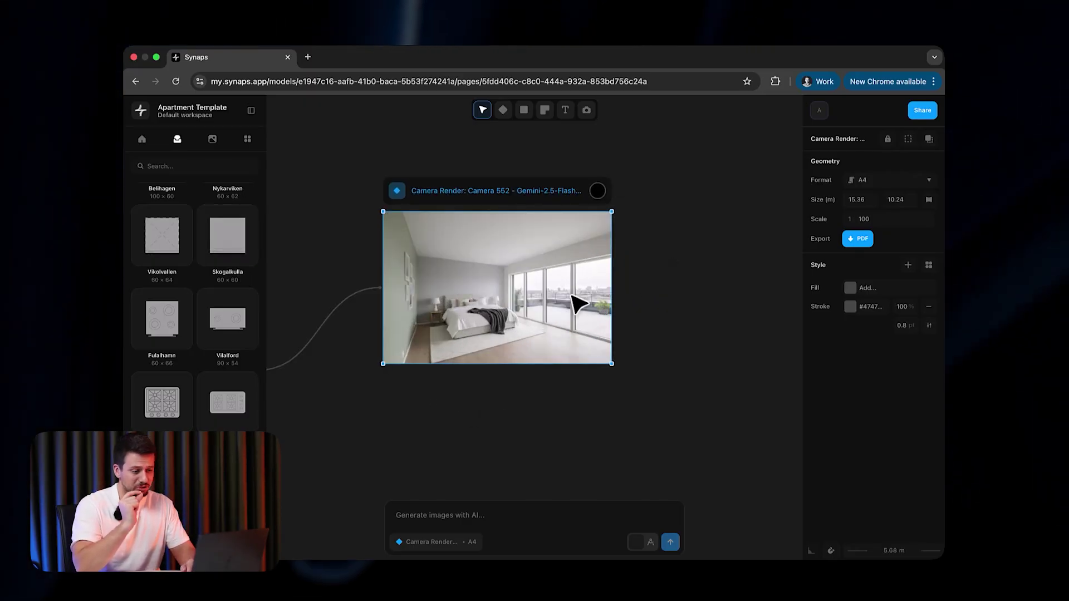
scroll(580, 304, up, 3)
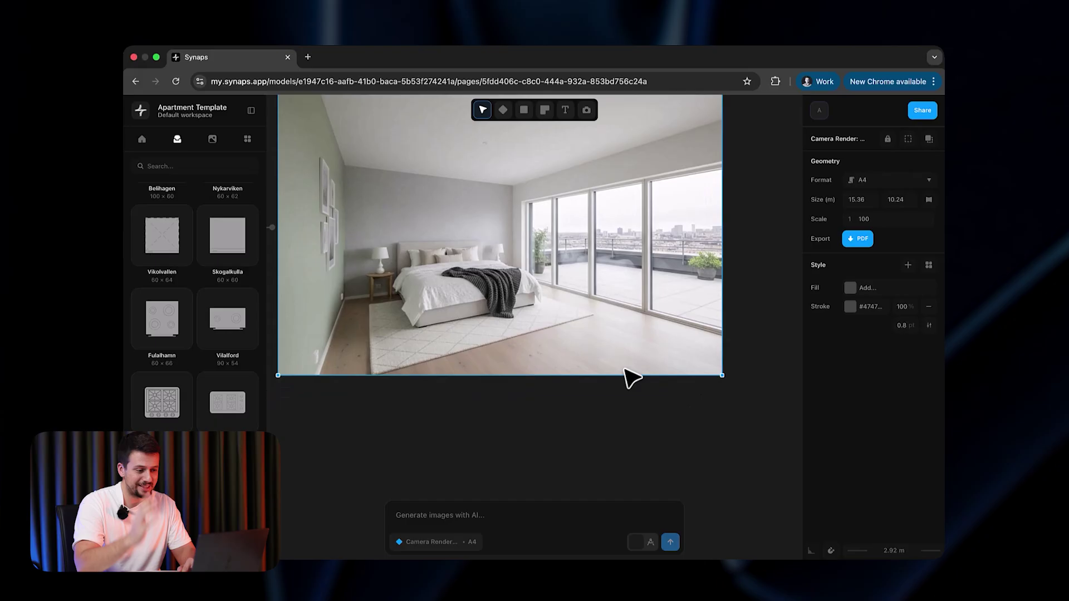
scroll(632, 379, down, 2)
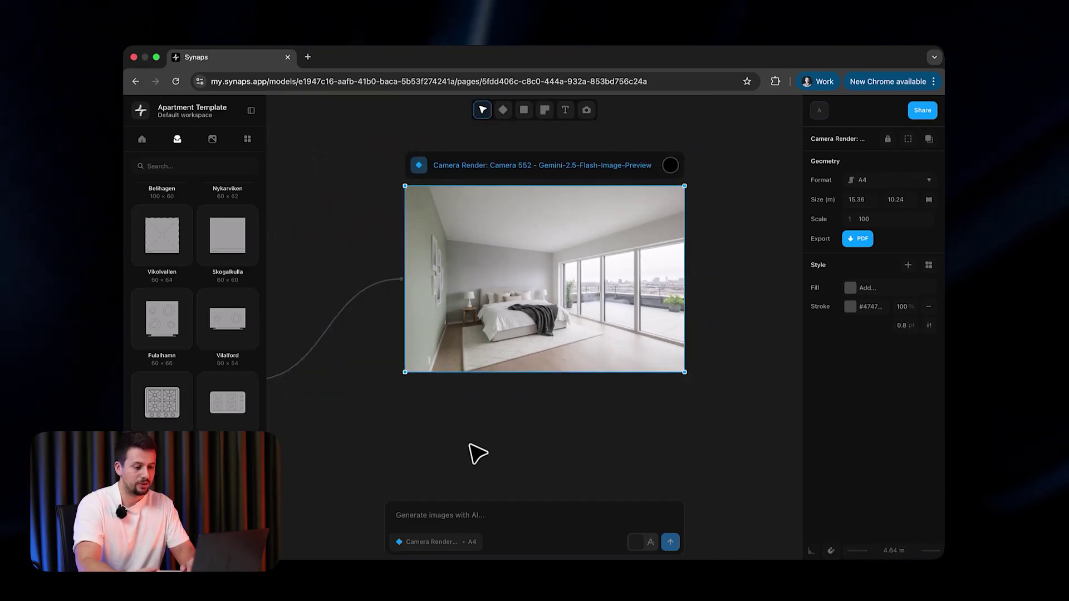
Step: Request 'make the interior llue color palette' and move the resulting Frame 554 up beside the render
text(make the in)
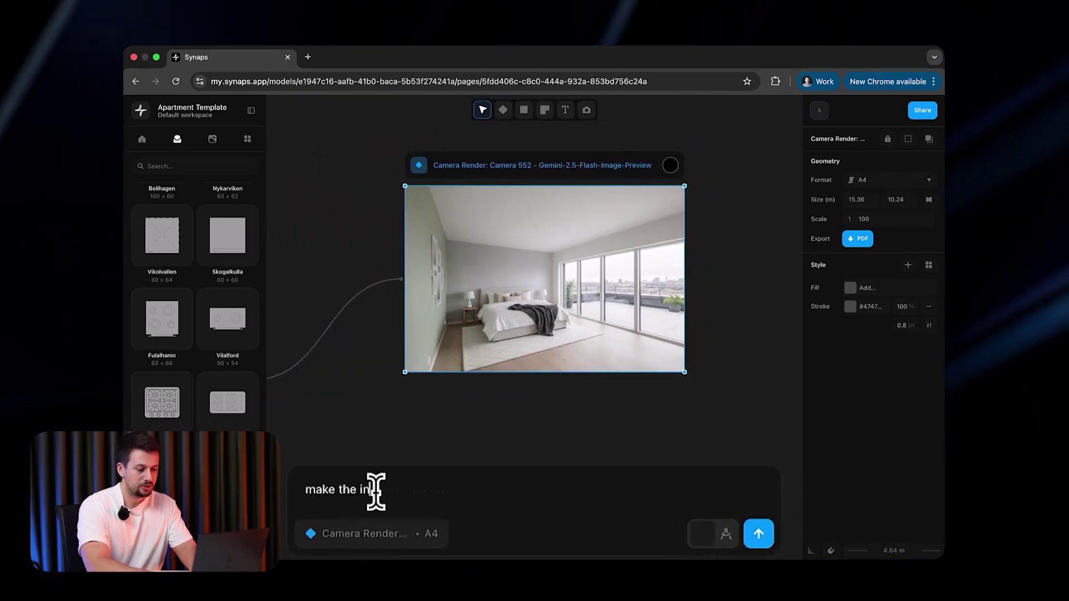
text(terior)
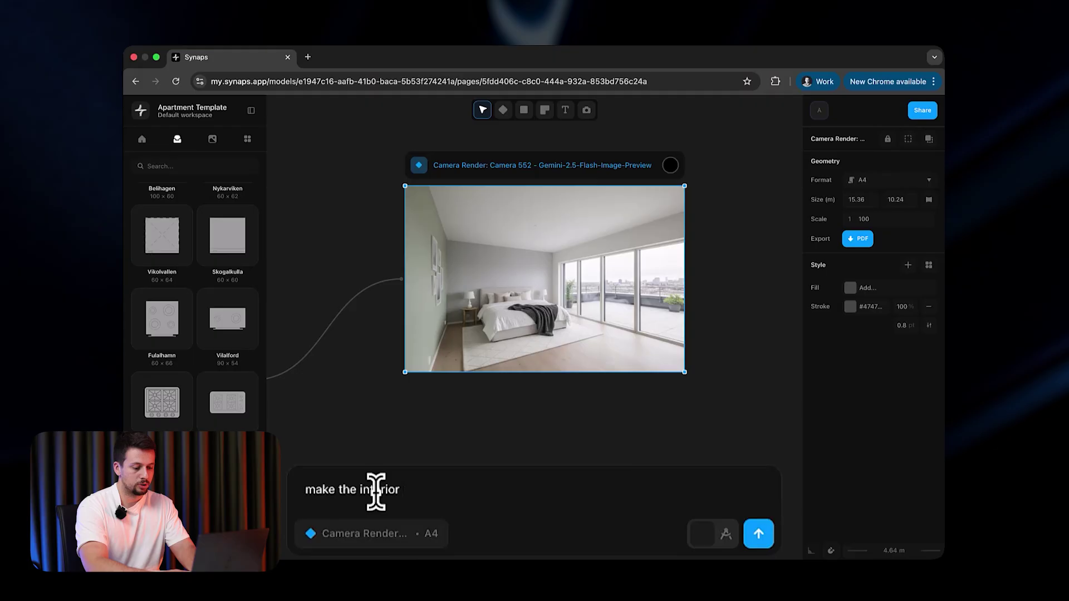
text( llue color pale)
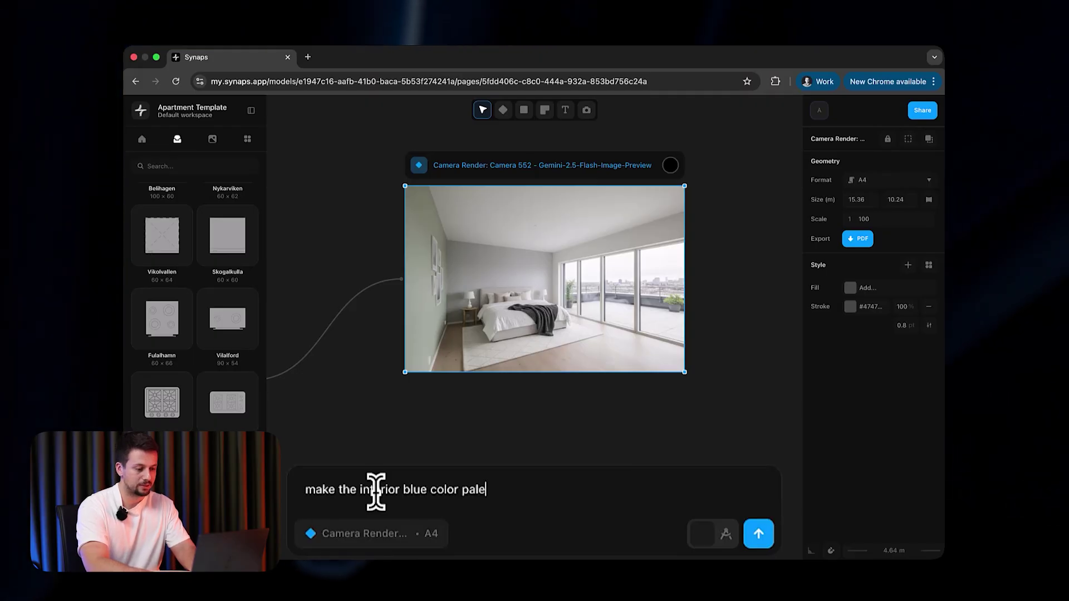
text(tte)
click(673, 545)
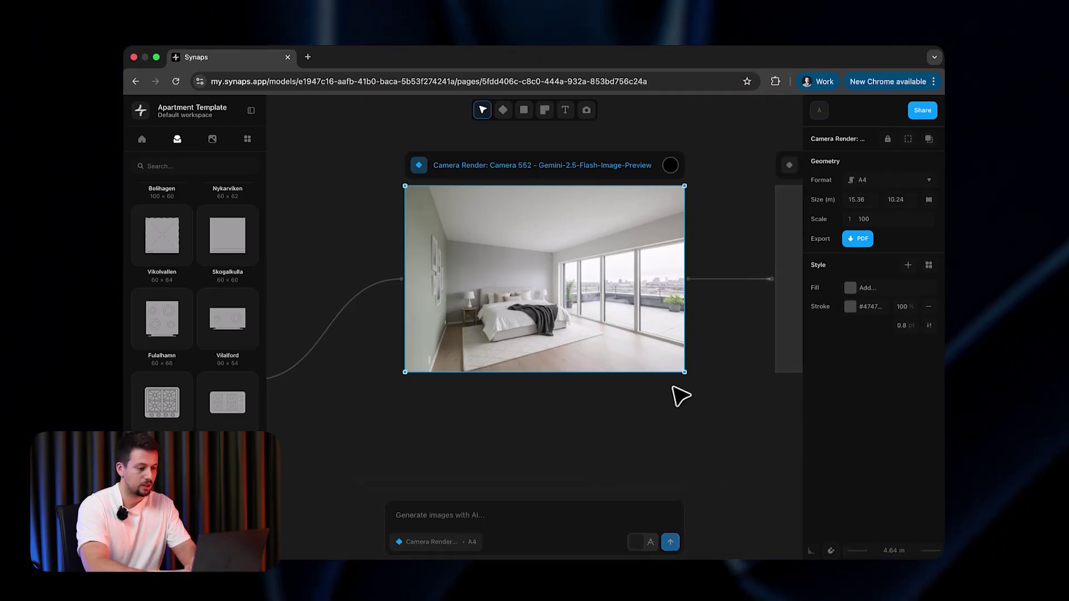
scroll(681, 396, right, 5)
click(673, 395)
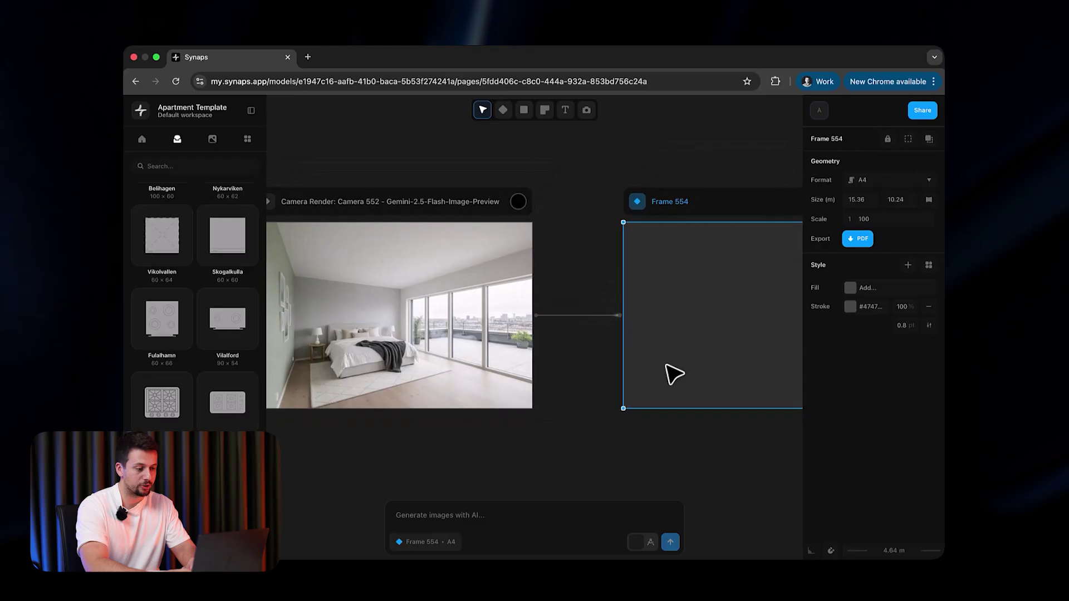
drag(673, 374, 677, 234)
click(460, 256)
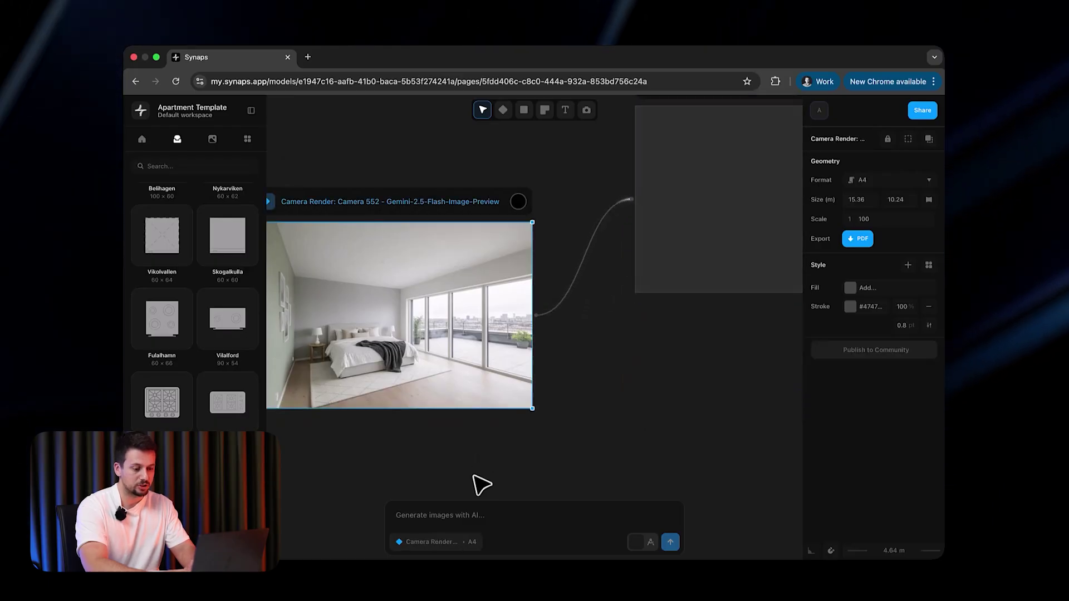
click(453, 525)
Step: Generate from the Camera Render node with the prompt 'make it kengo kuma style'
text(t)
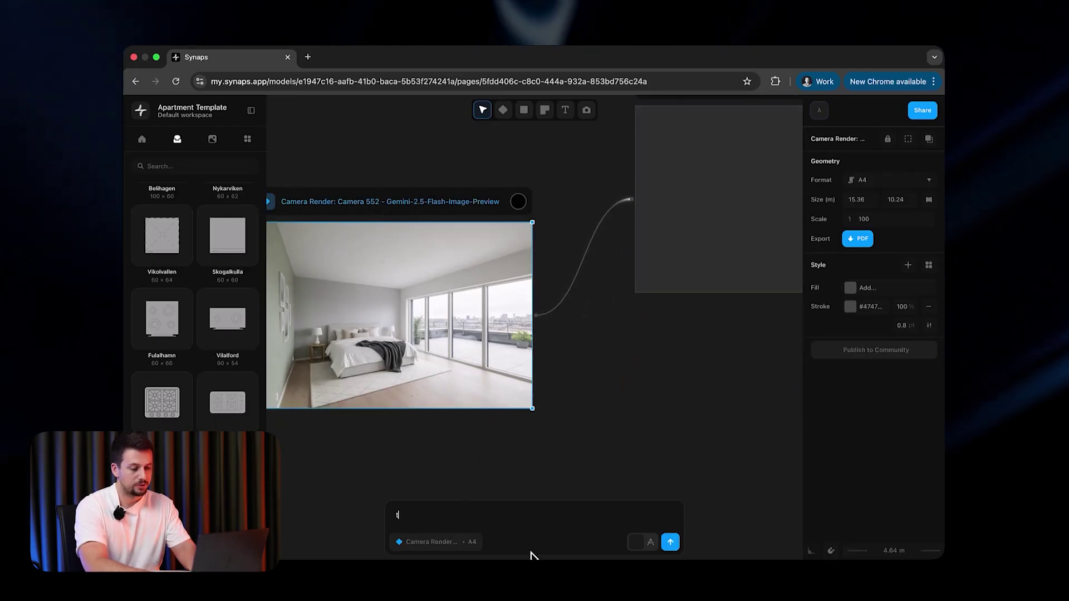
key(BackSpace)
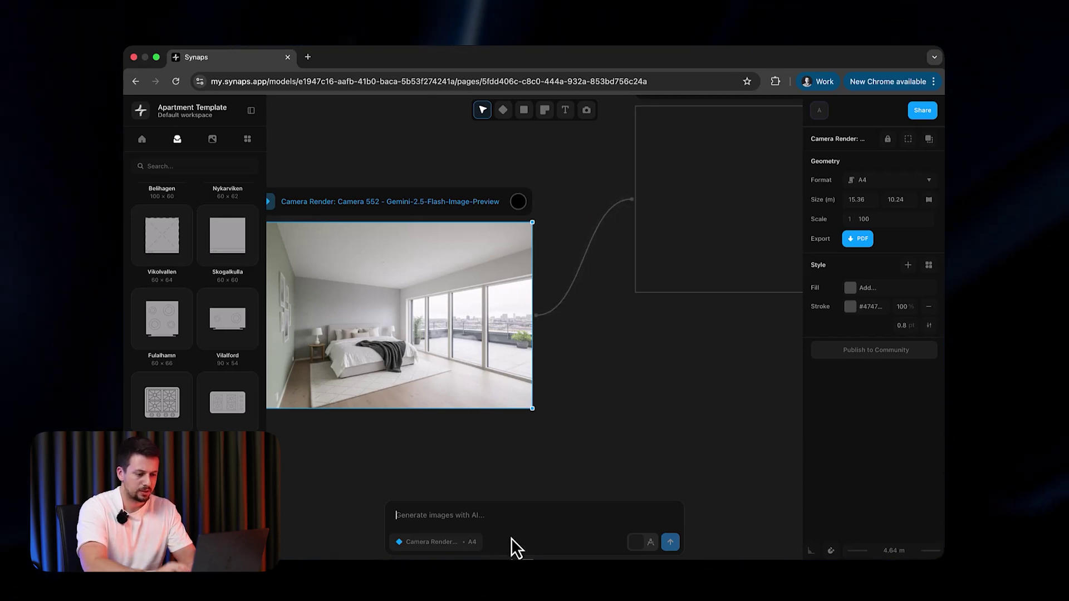
click(486, 471)
click(442, 216)
click(358, 477)
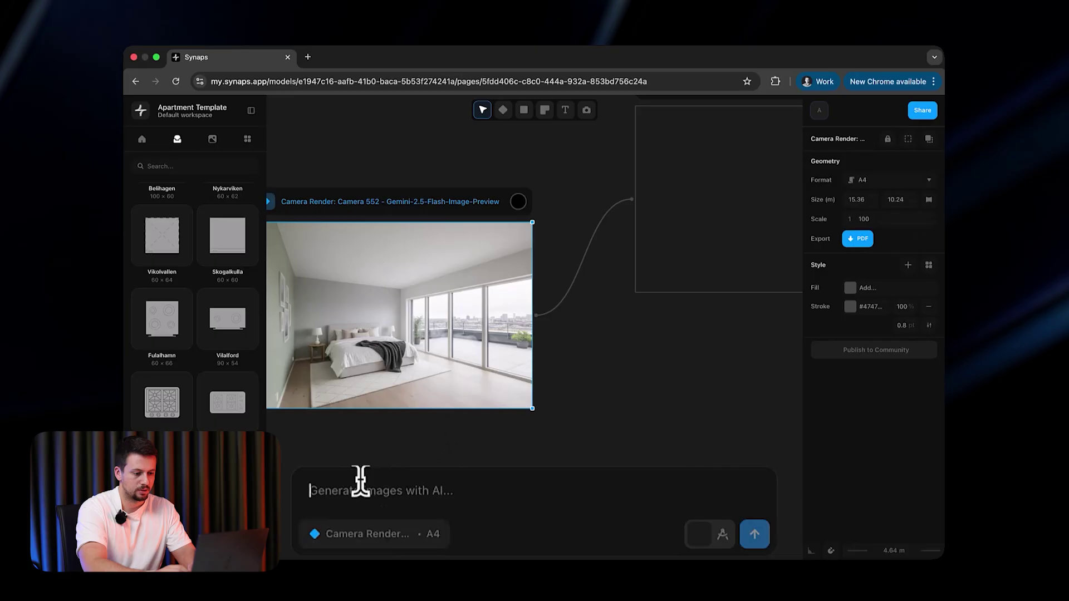
text(make it kengo kuma style)
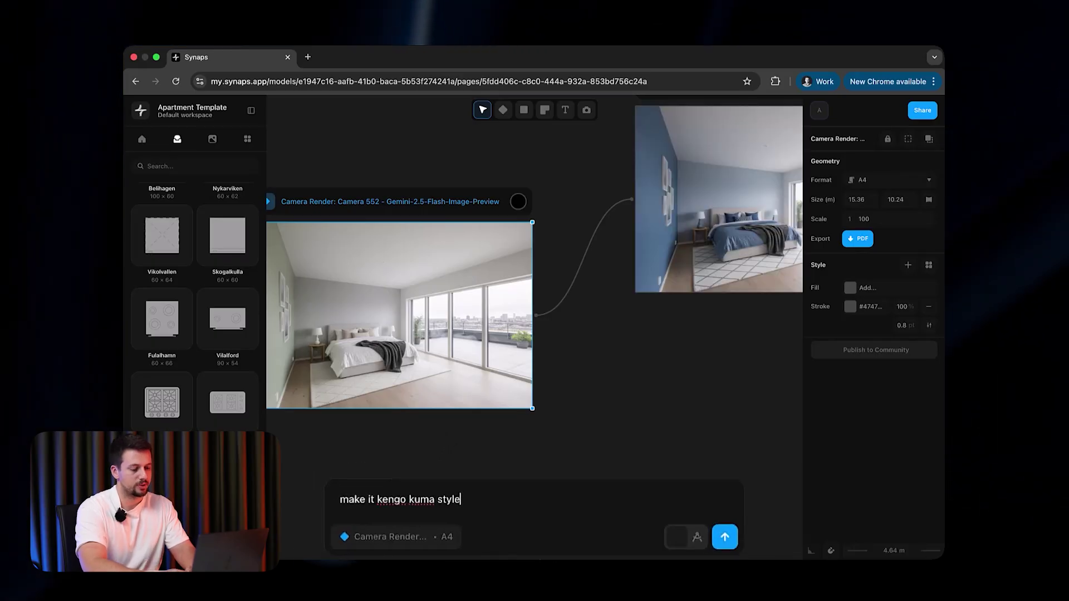
click(678, 546)
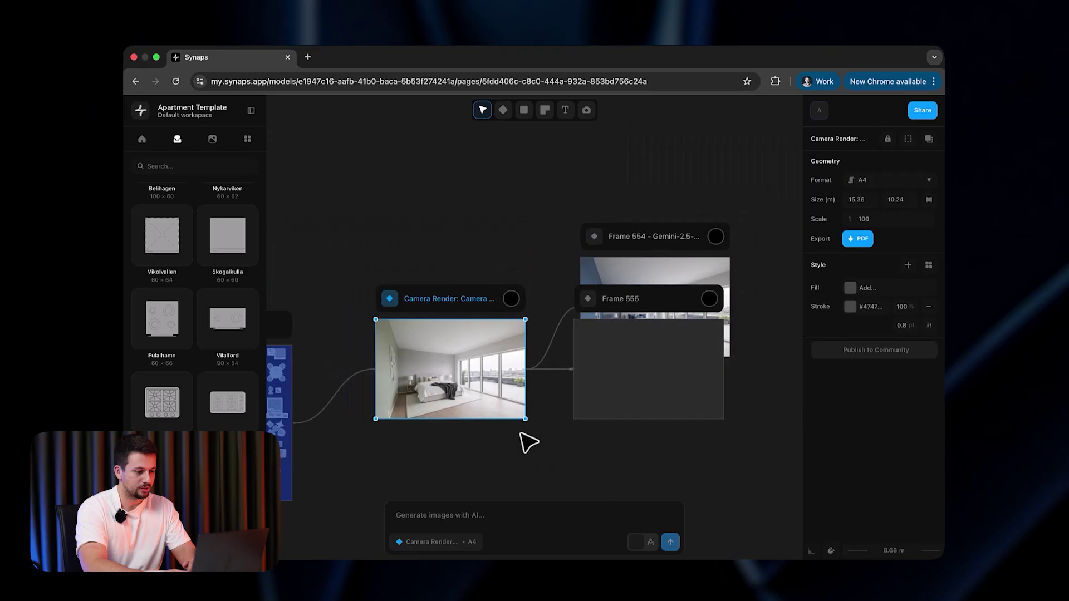
Step: Move the new Frame 555 below Frame 554 and look over the canvas
drag(608, 340, 614, 422)
click(556, 303)
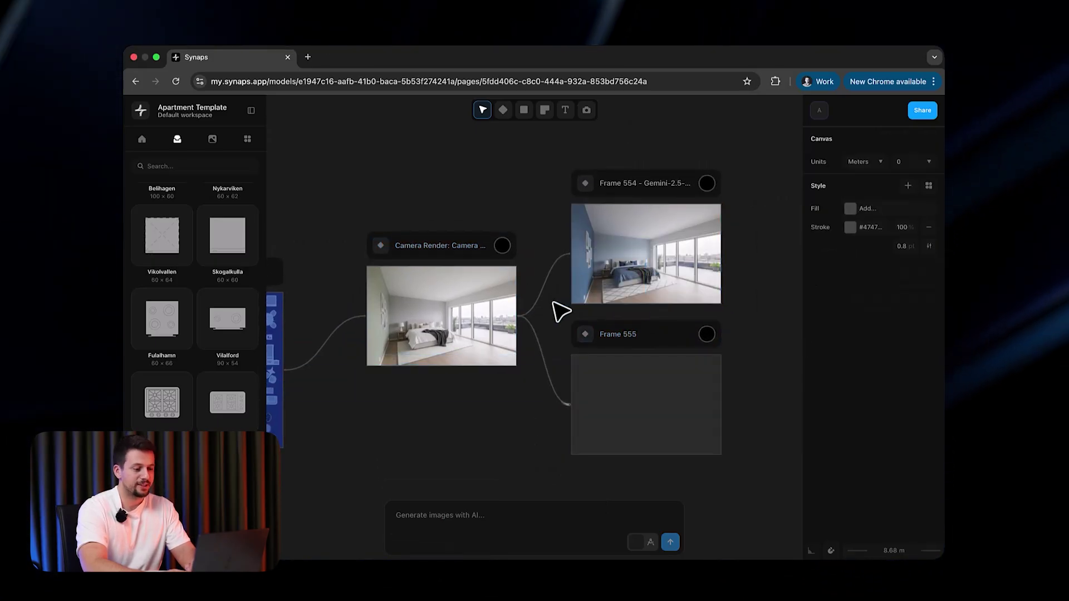
ctrl+scroll(560, 310, up, 3)
scroll(561, 310, down, 2)
scroll(561, 310, right, 2)
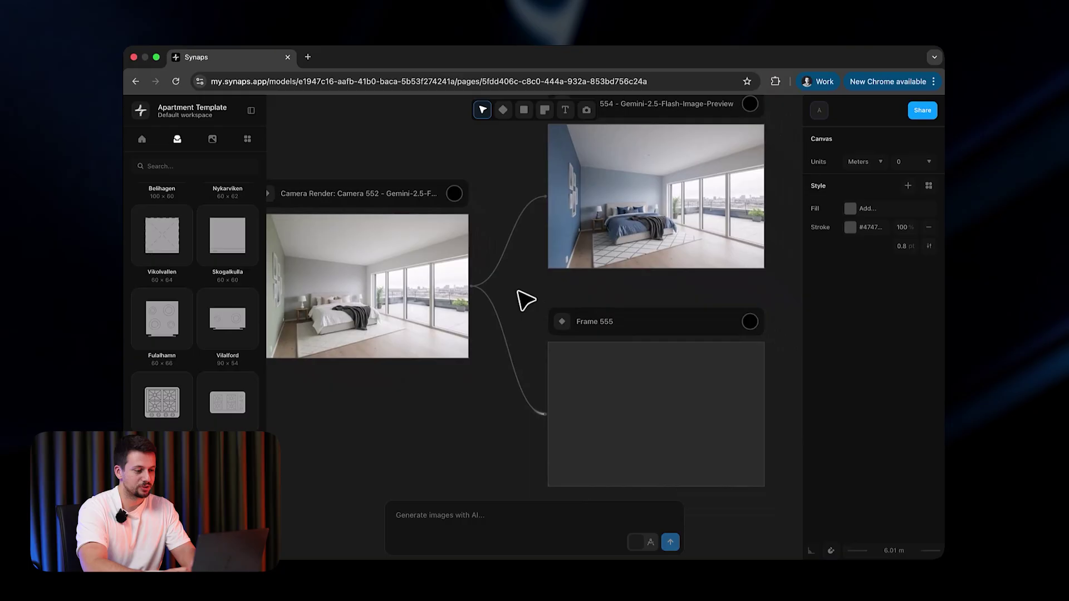
ctrl+scroll(715, 270, up, 5)
scroll(425, 234, right, 2)
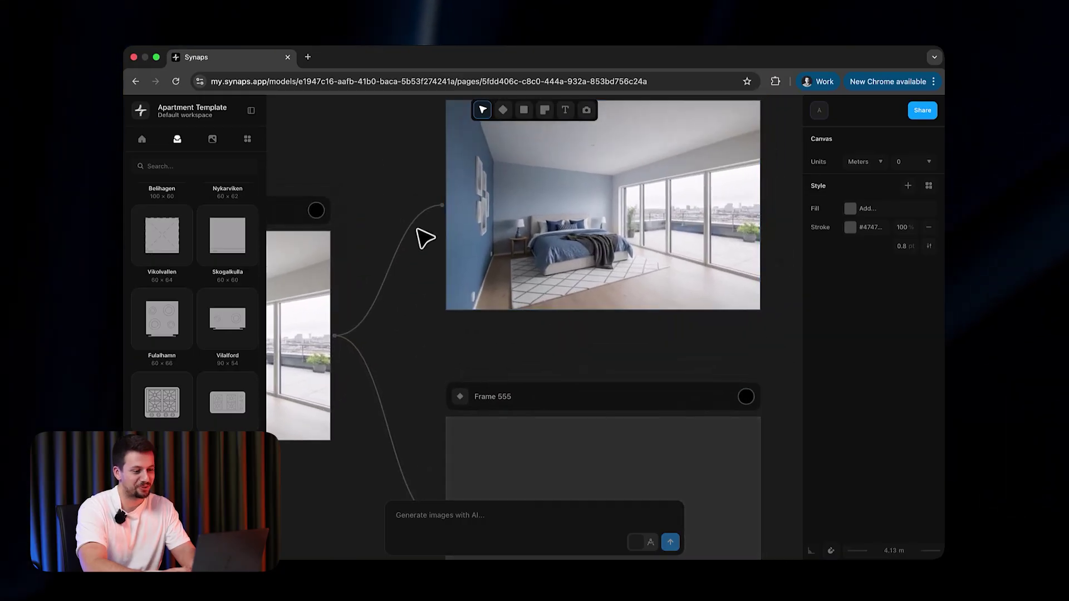
ctrl+scroll(532, 226, down, 5)
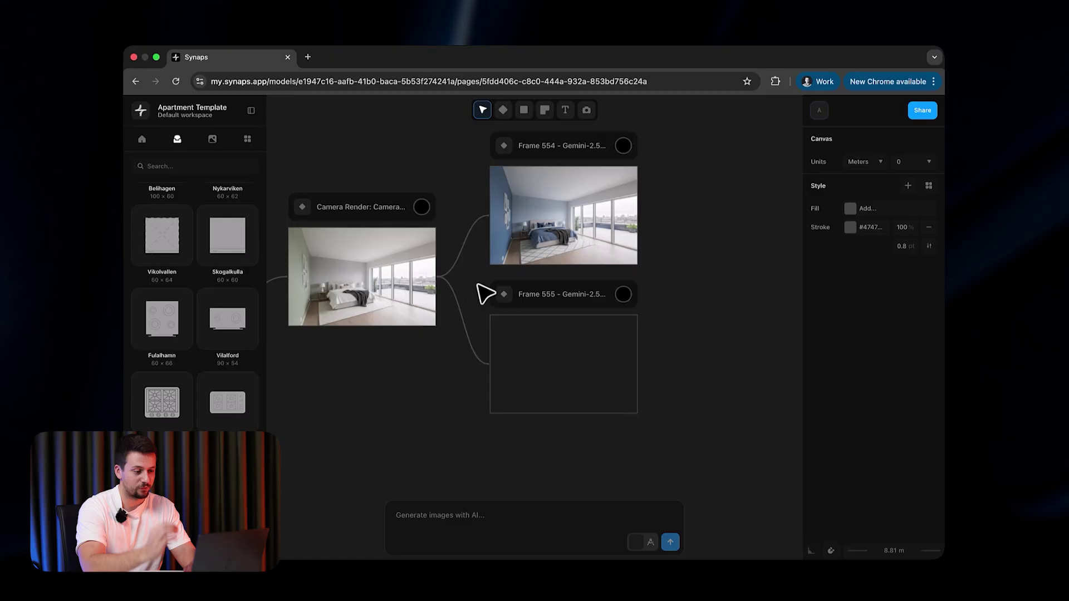
ctrl+scroll(551, 388, up, 5)
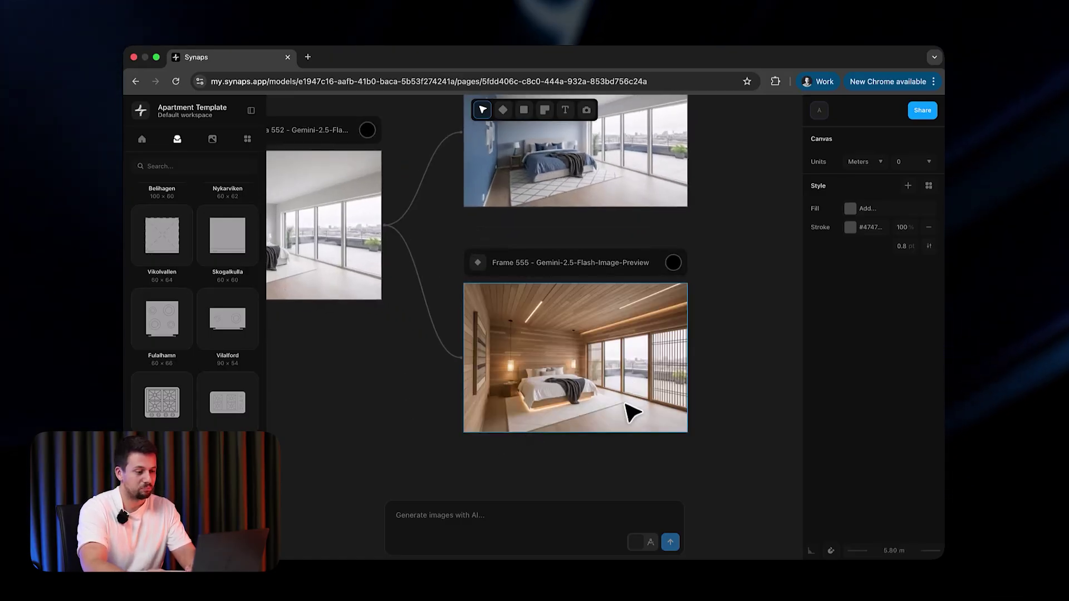
scroll(694, 259, up, 4)
Step: Nudge Frame 554 up, then generate from it with 'add spotlights to the ceiling'
scroll(545, 345, up, 2)
click(546, 341)
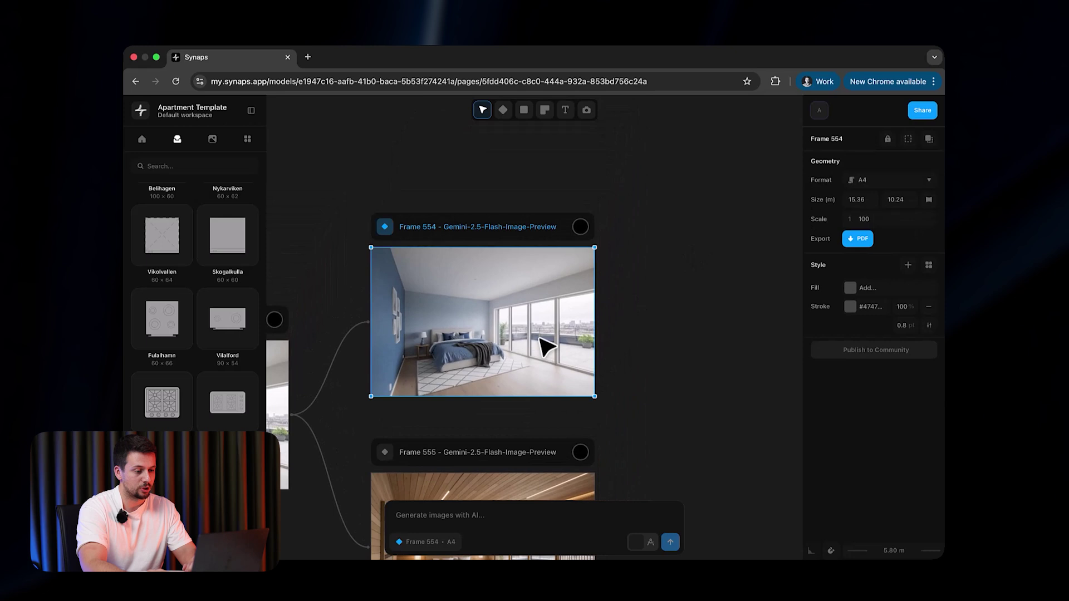
drag(540, 327, 545, 267)
click(515, 521)
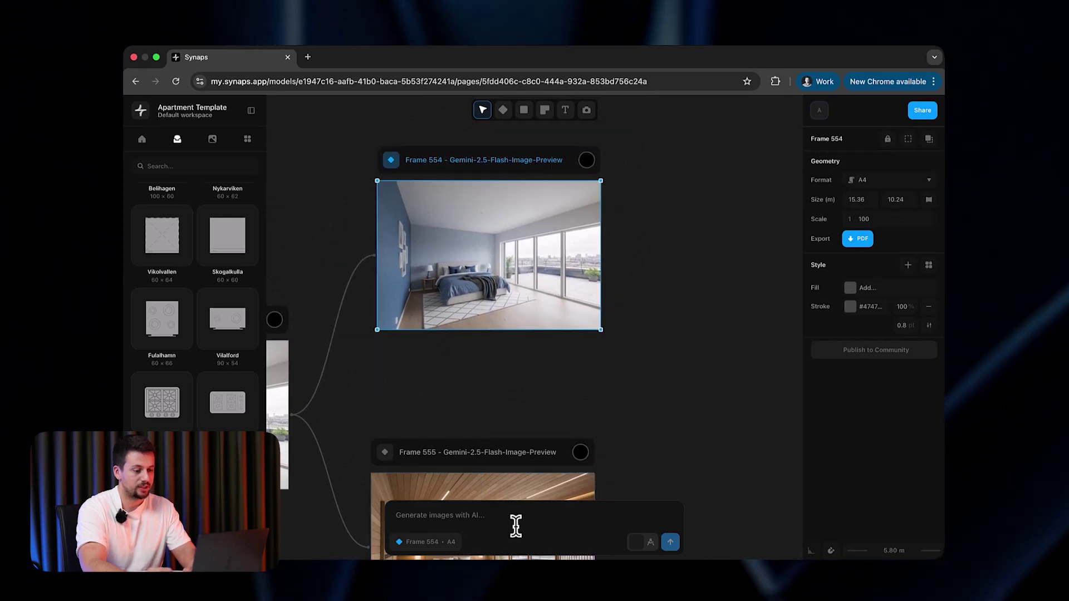
text(add s;lt)
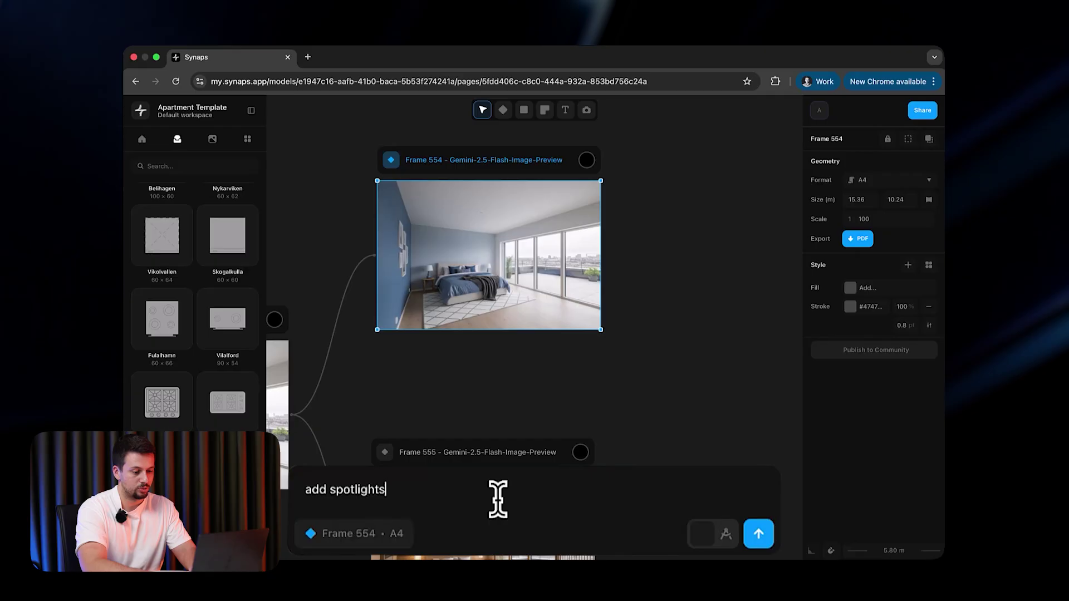
text( to the ceiling)
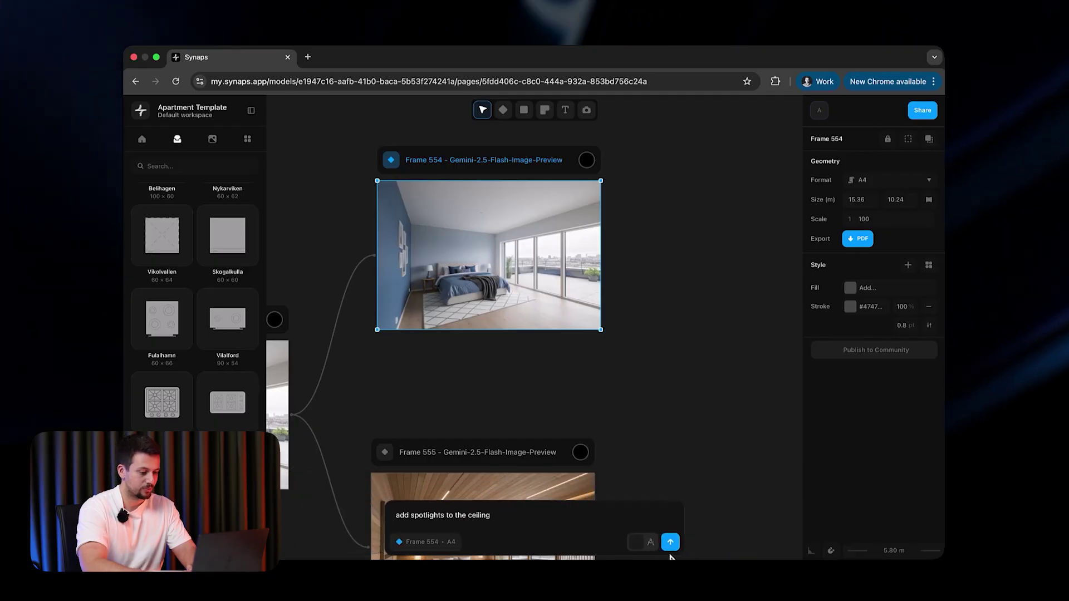
click(671, 542)
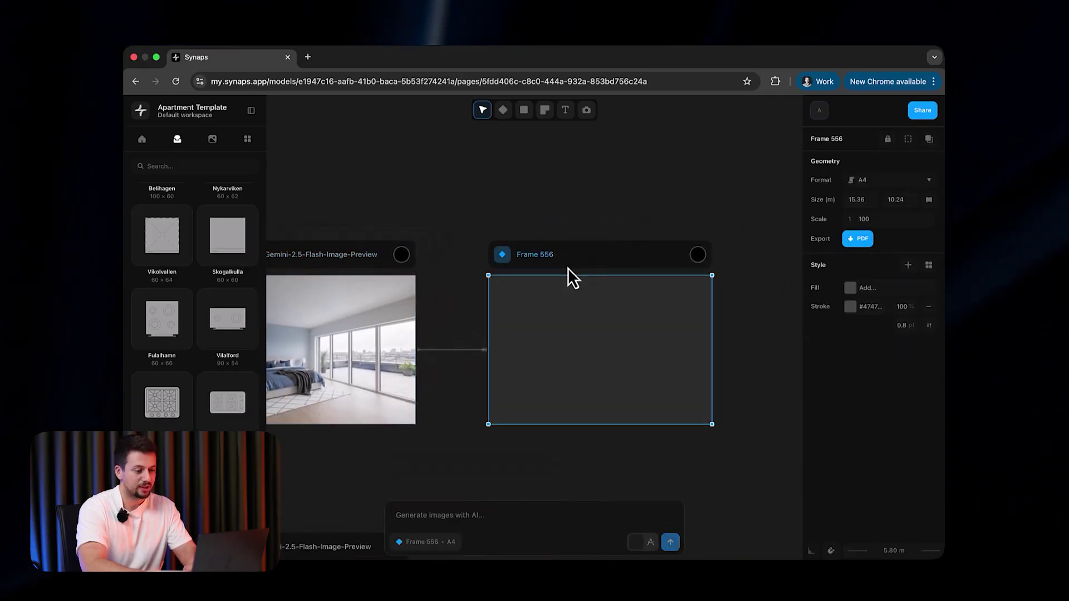
Step: Move the new Frame 556 up and to the right and review the canvas
drag(568, 268, 582, 217)
click(573, 403)
ctrl+scroll(583, 402, down, 2)
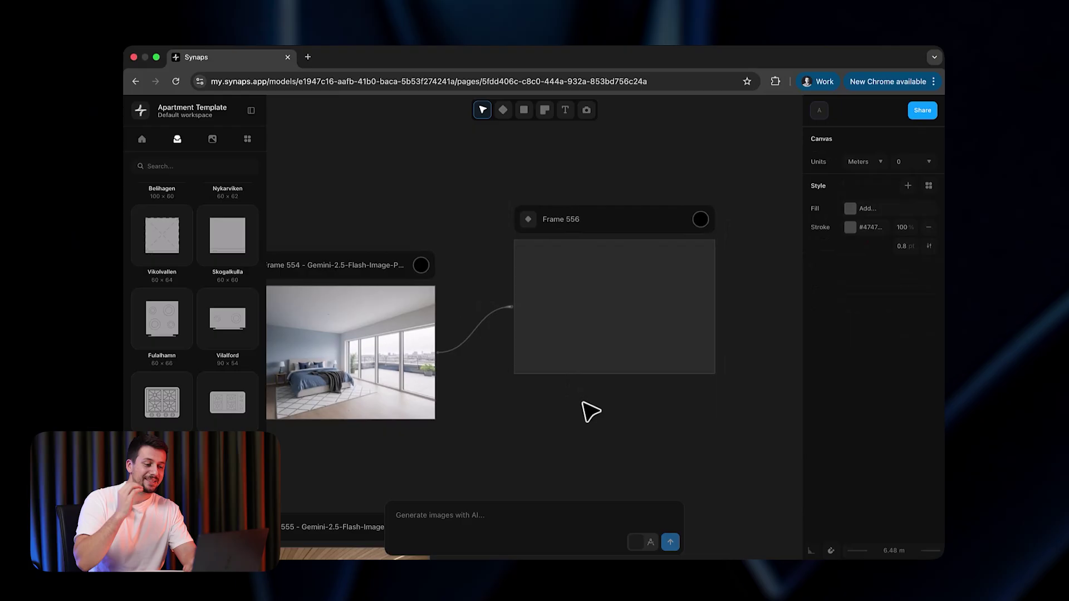
ctrl+scroll(583, 402, up, 2)
scroll(583, 402, left, 2)
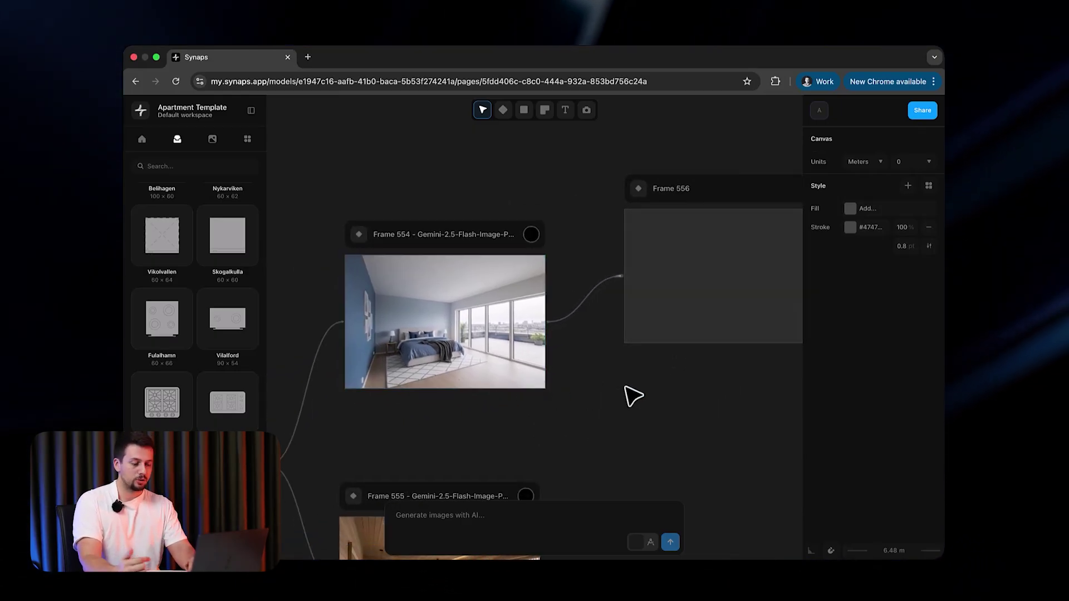
scroll(626, 392, right, 3)
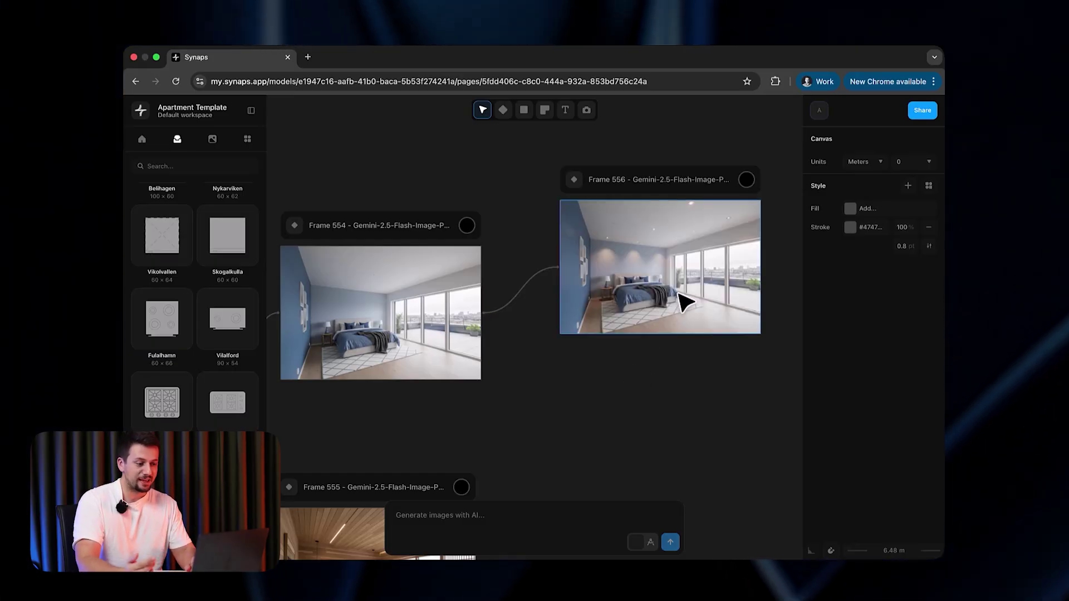
ctrl+scroll(684, 302, up, 5)
ctrl+scroll(599, 218, up, 3)
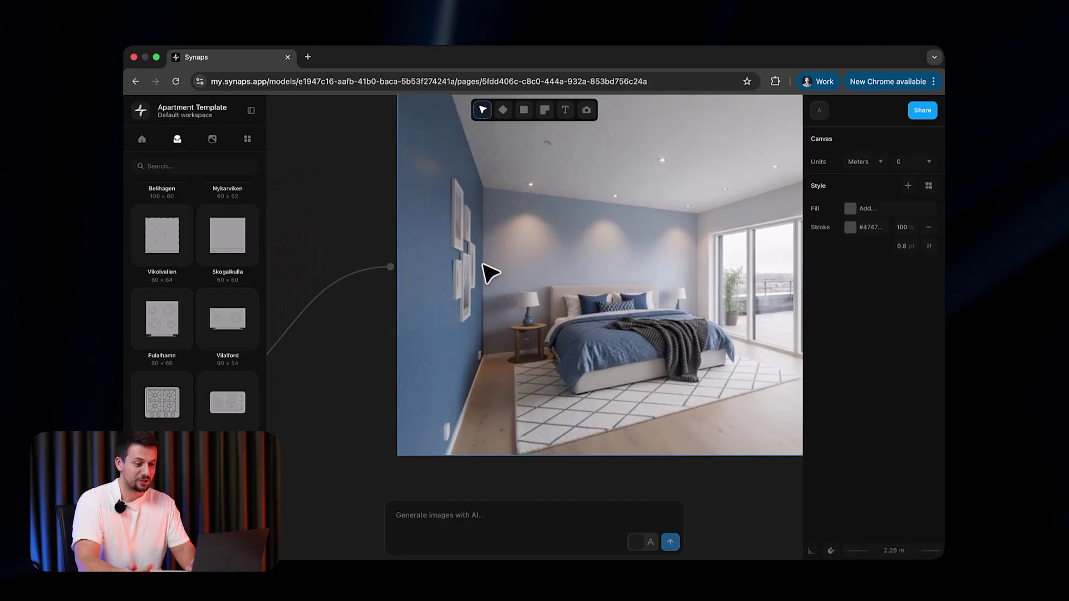
scroll(490, 273, right, 5)
scroll(490, 273, up, 2)
ctrl+scroll(438, 315, down, 2)
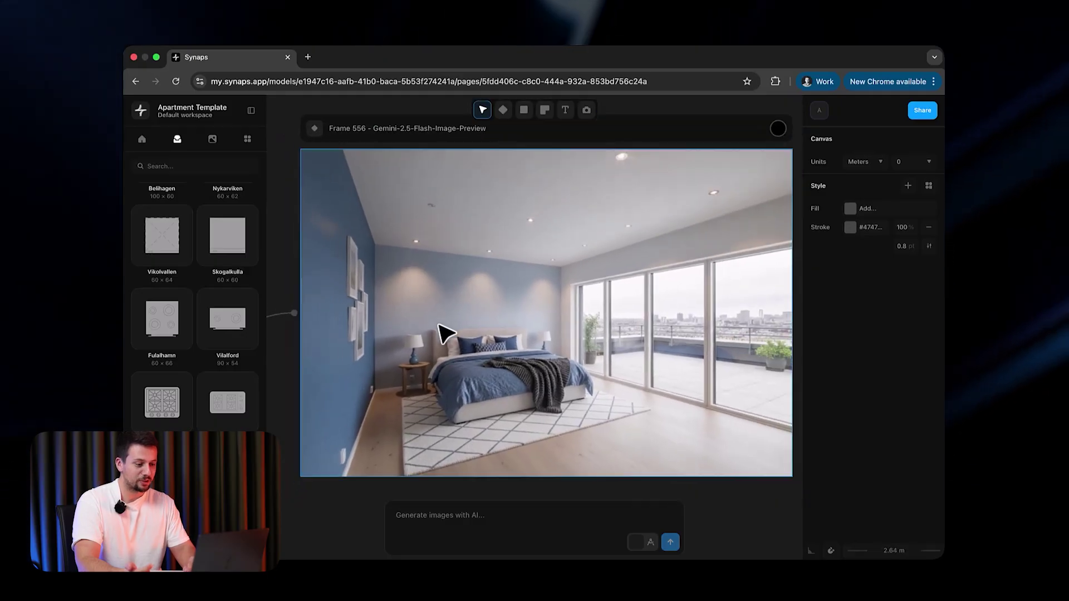
Step: From Frame 556, send the prompts 'make the flooring dark' and 'make the flooring with ceramic tiles'
click(523, 159)
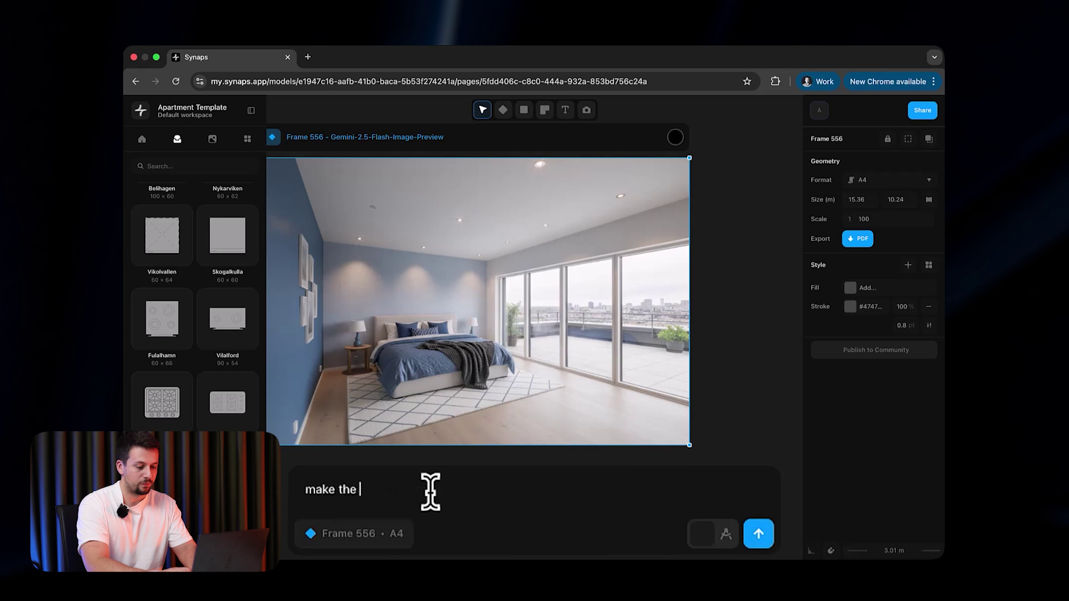
text(oring dar)
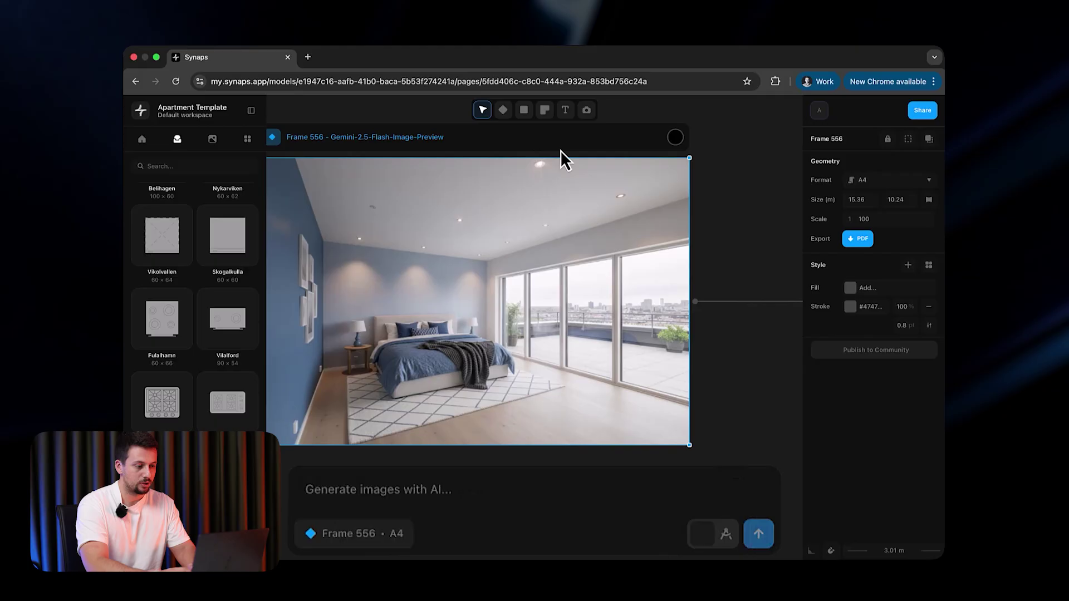
click(740, 159)
click(577, 179)
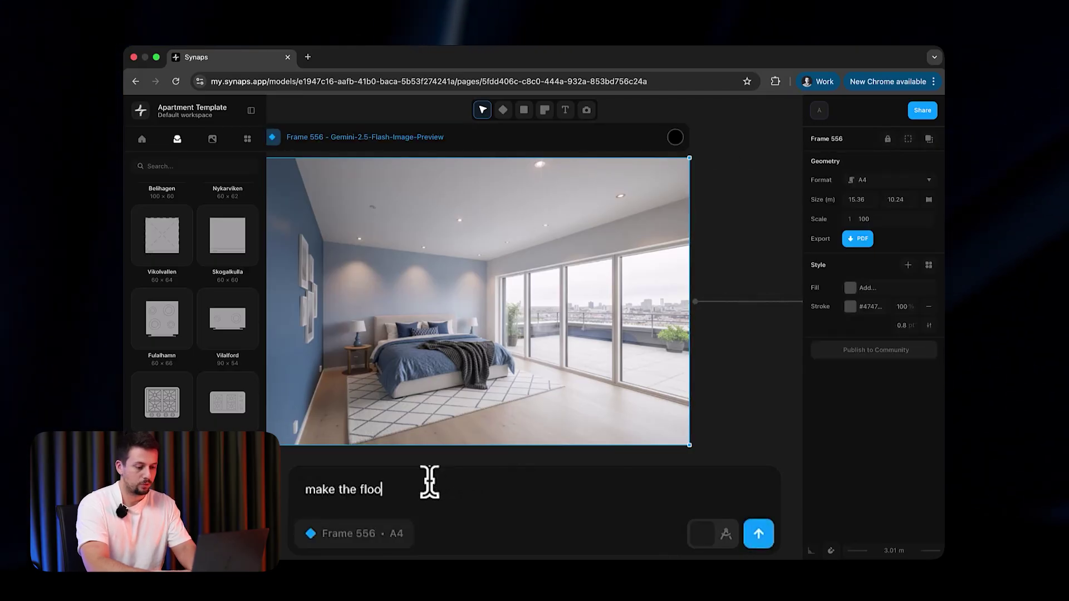
text(ceramic tiles)
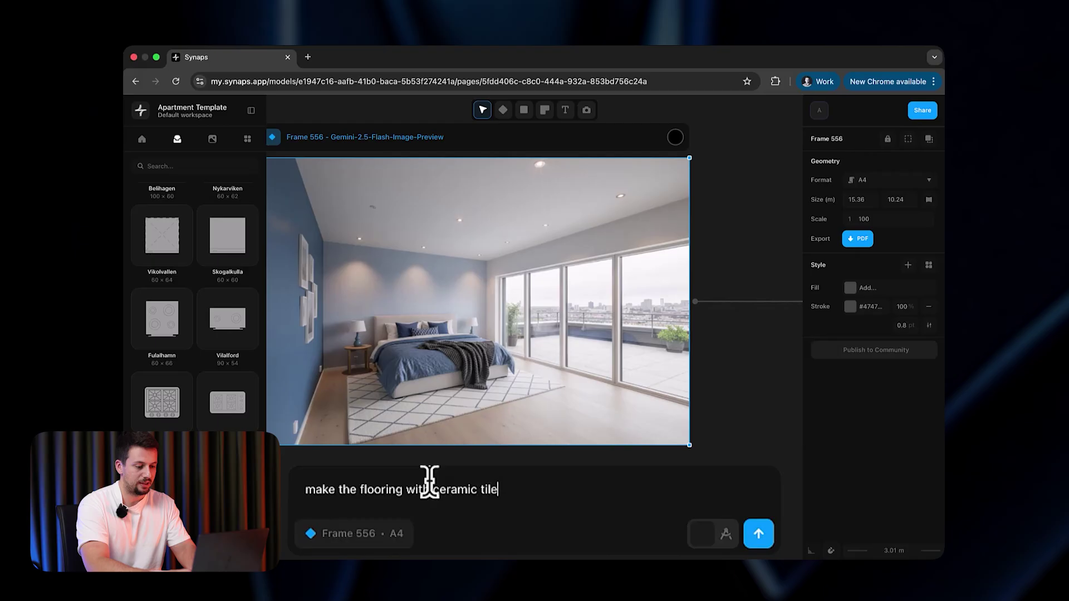
click(748, 536)
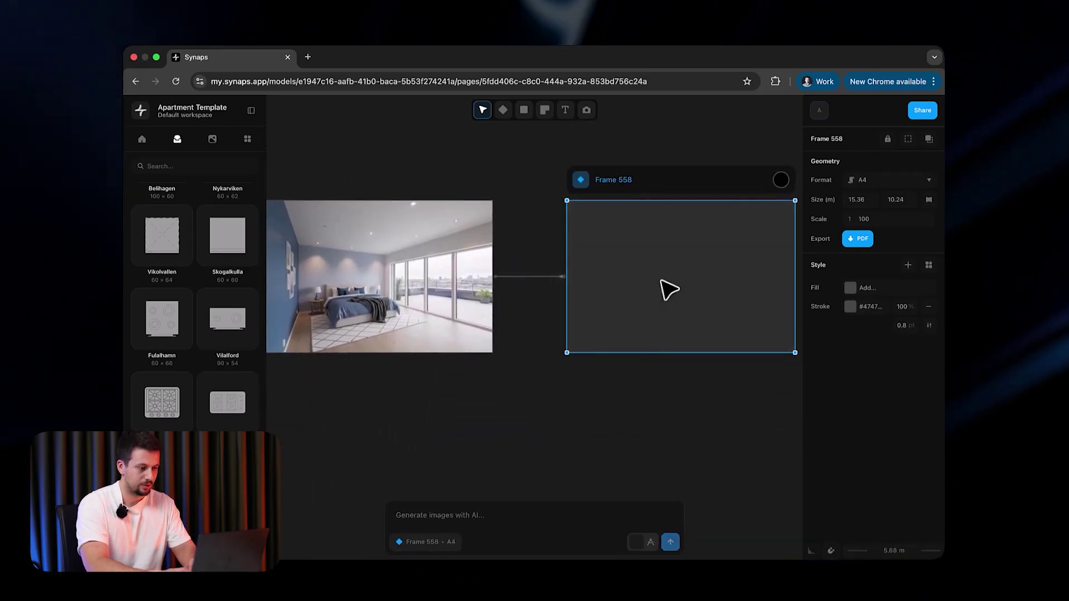
Step: Move Frame 558 up with the dark-floor render below it, then inspect both
drag(669, 289, 659, 179)
drag(639, 284, 632, 430)
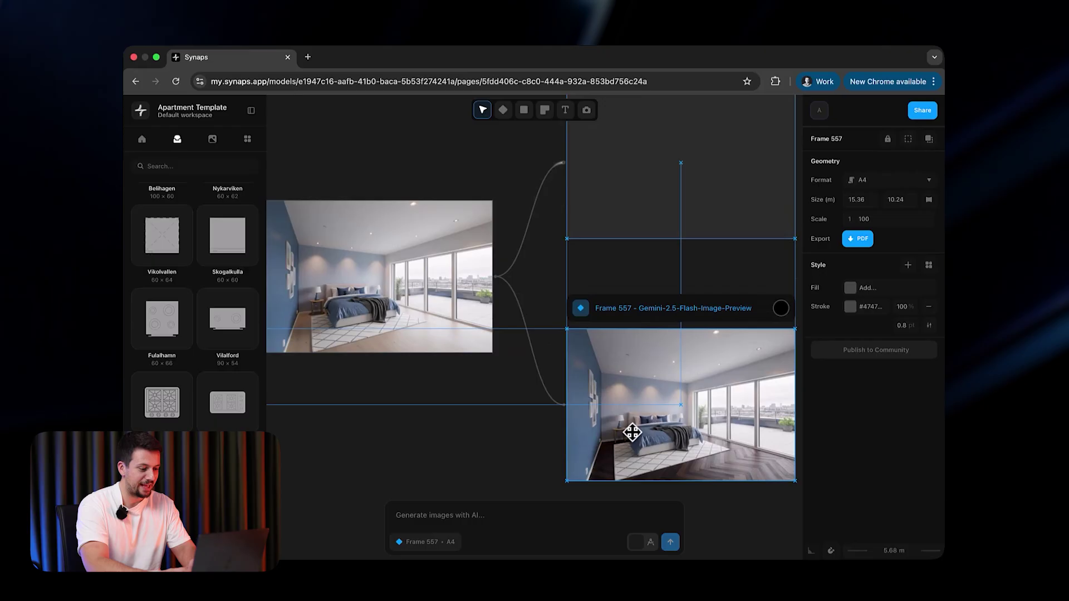
key(shift+2)
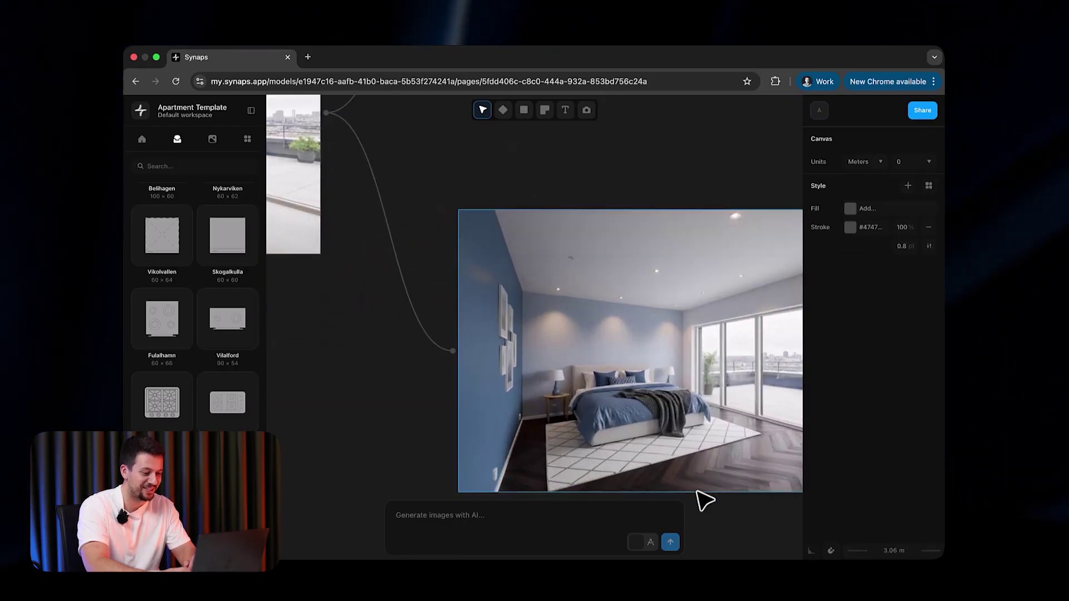
ctrl+scroll(573, 337, down, 5)
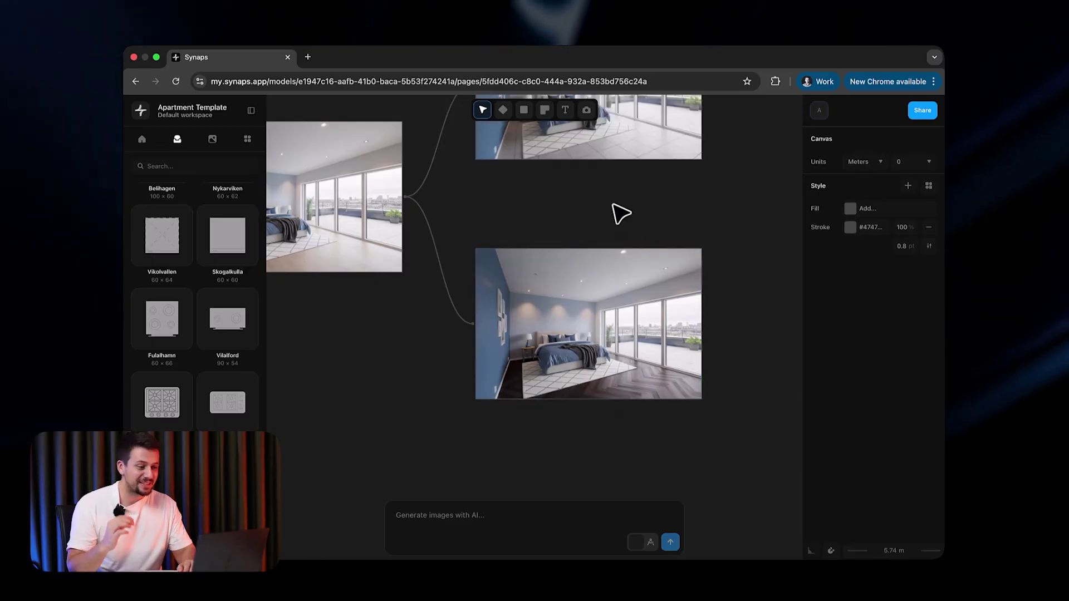
scroll(621, 214, up, 3)
click(633, 215)
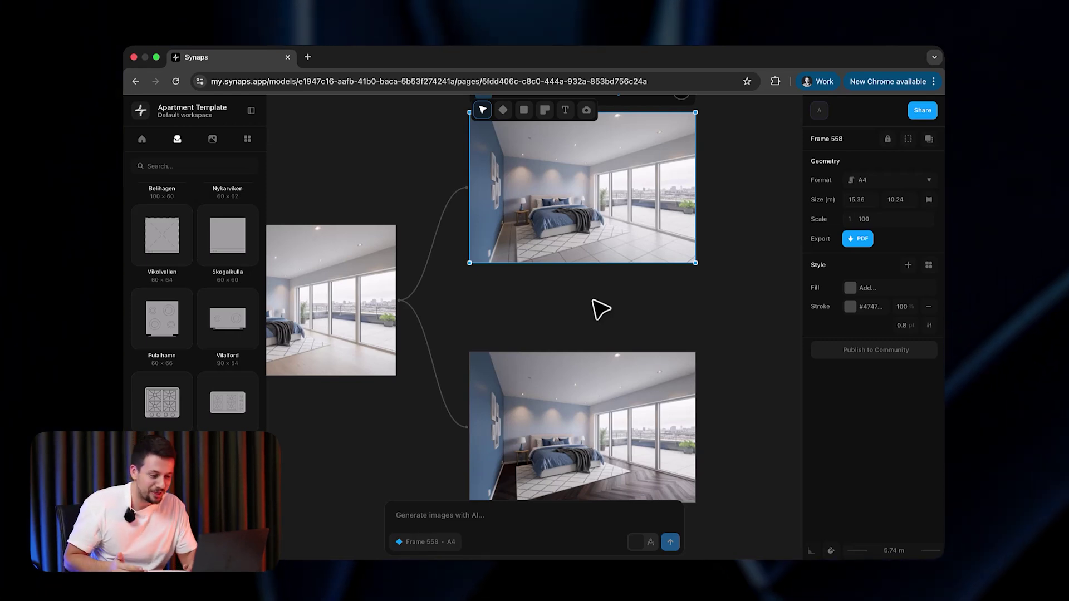
scroll(599, 308, down, 3)
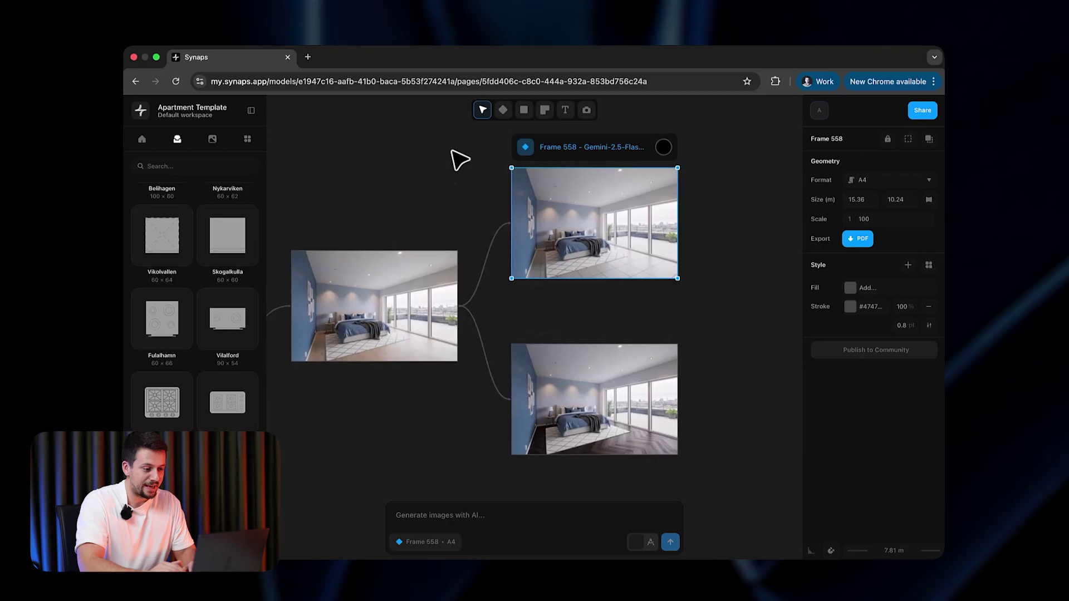
ctrl+scroll(563, 215, up, 5)
Step: Draw a rectangle over the wall above the bed in Frame 558 and fill it bright red
ctrl+scroll(705, 282, up, 3)
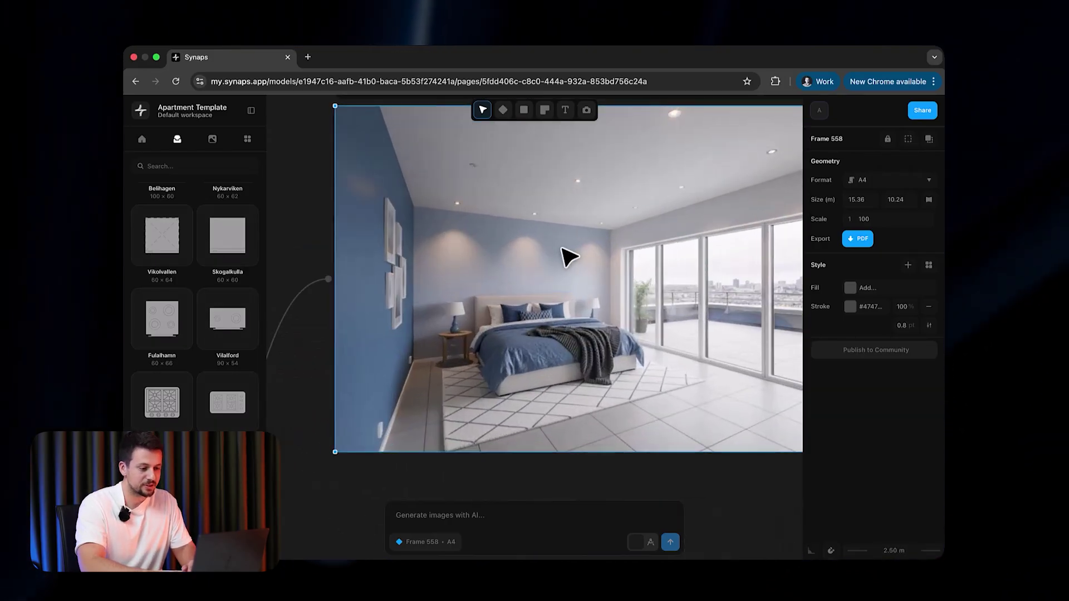
ctrl+scroll(539, 239, up, 2)
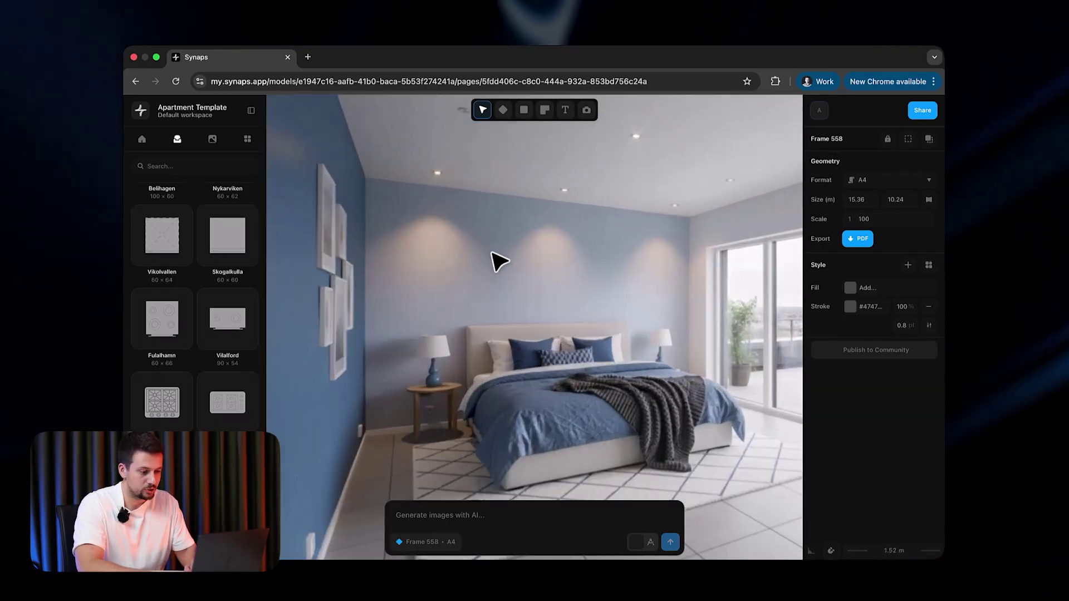
key(r)
drag(474, 228, 633, 310)
click(852, 315)
click(782, 243)
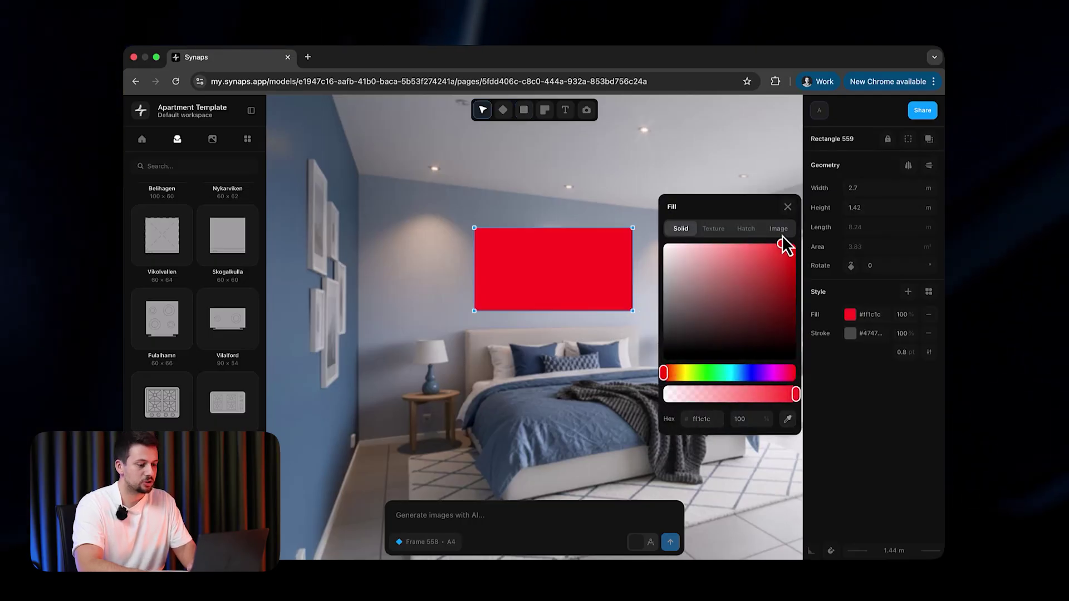
ctrl+scroll(387, 218, down, 5)
click(556, 253)
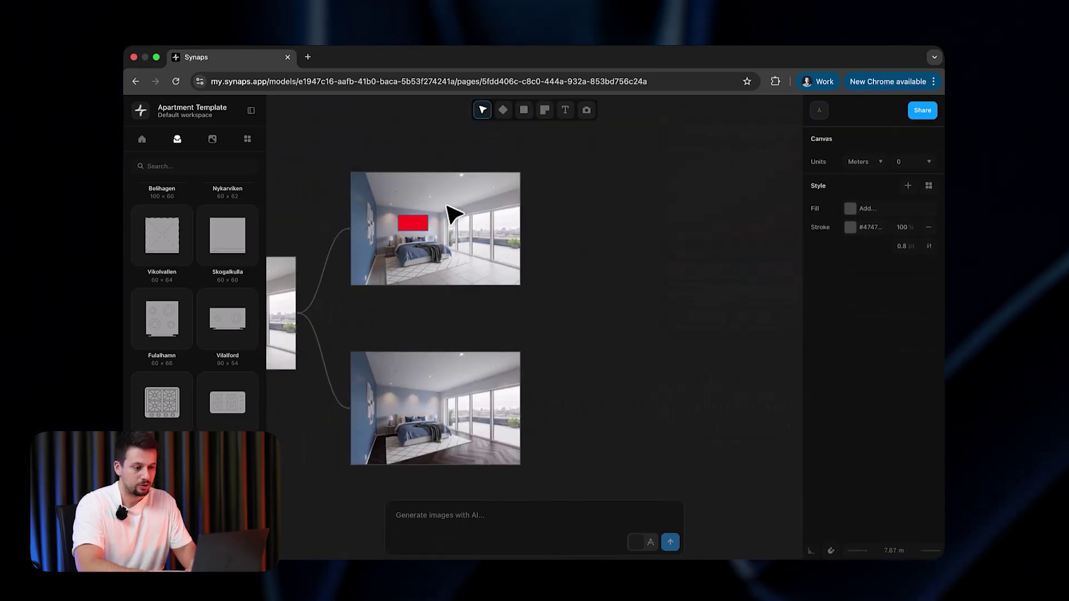
Step: Search Google Images for 'artwork horizontal' and save the watercolour forest painting
click(308, 57)
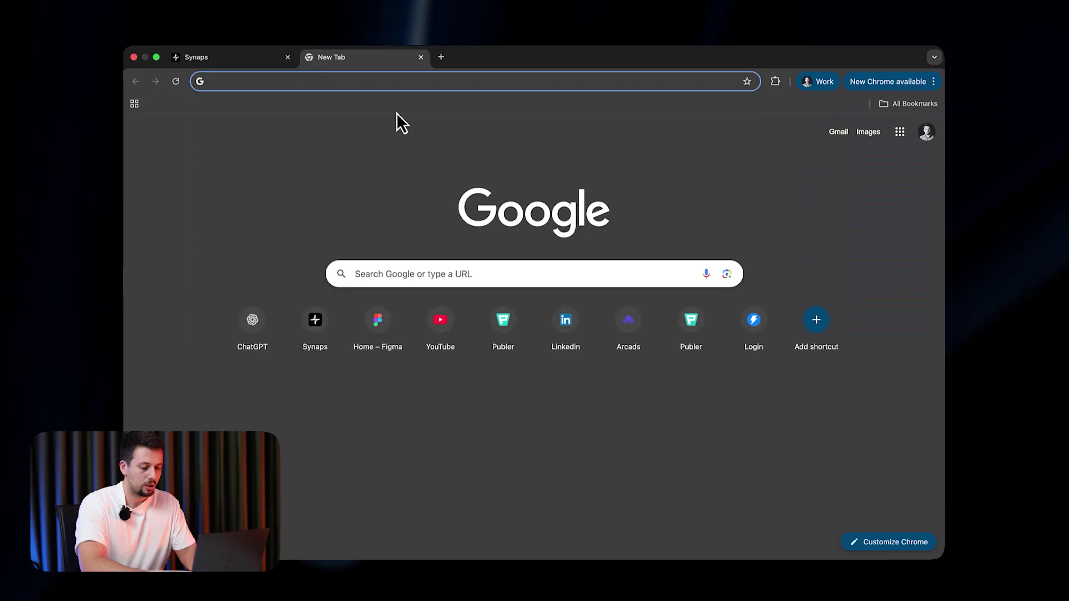
text(artwork hori)
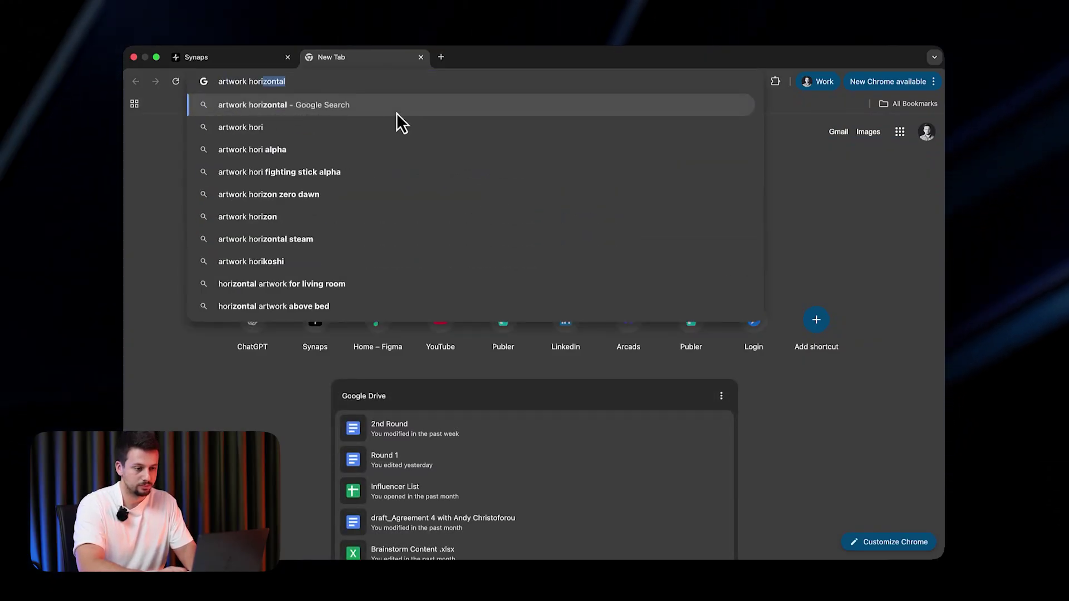
key(Return)
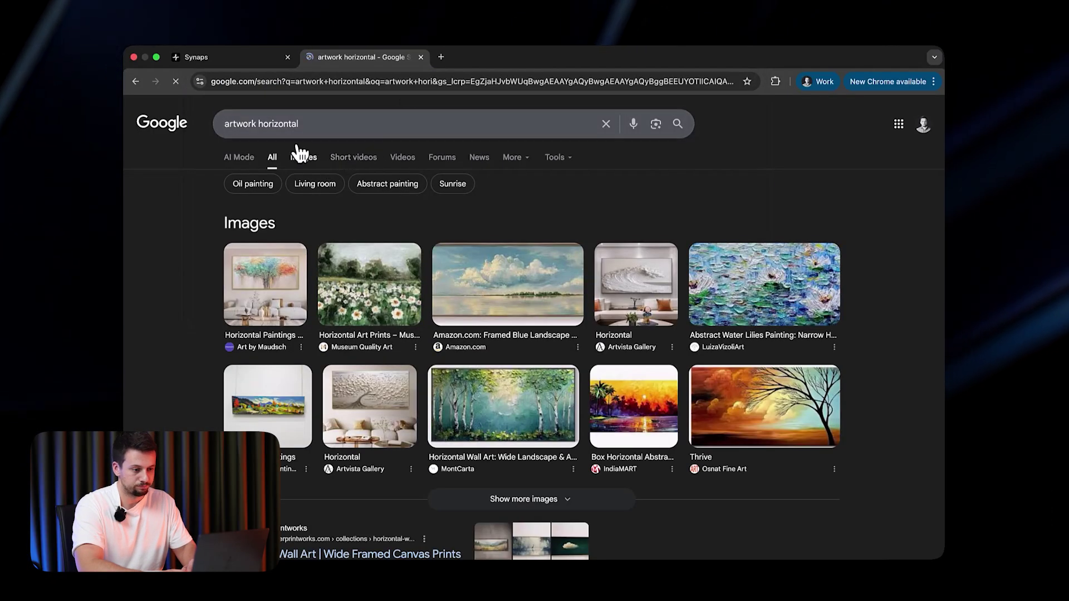
click(299, 152)
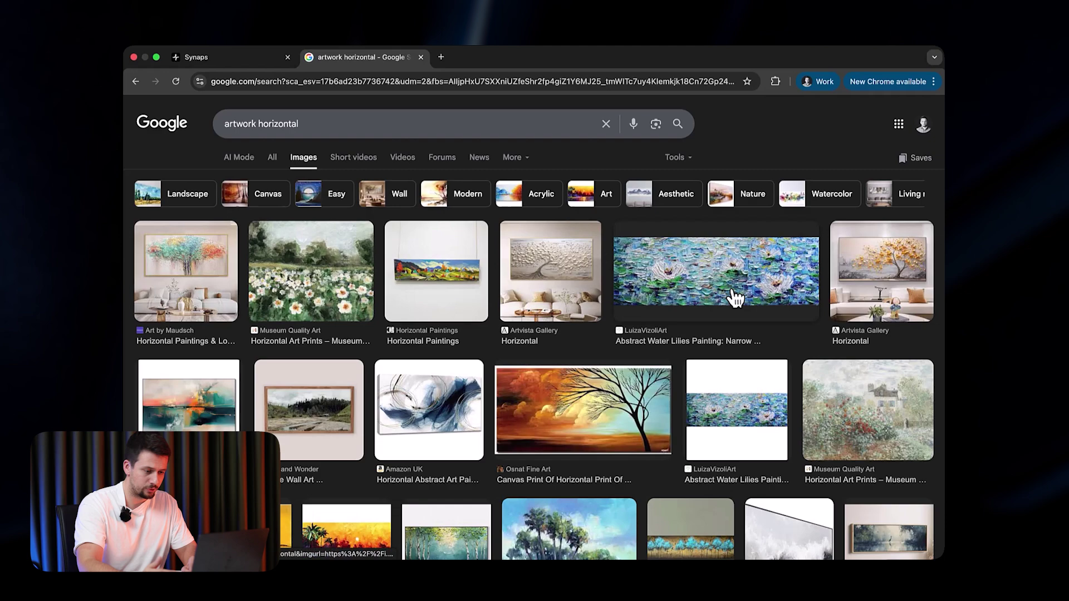
click(321, 273)
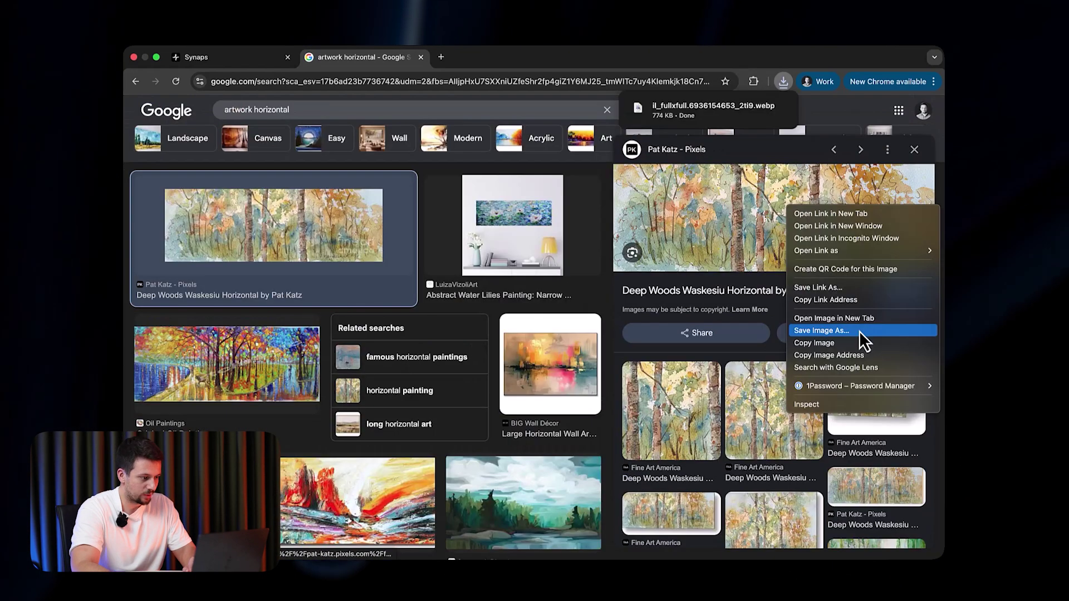
click(856, 336)
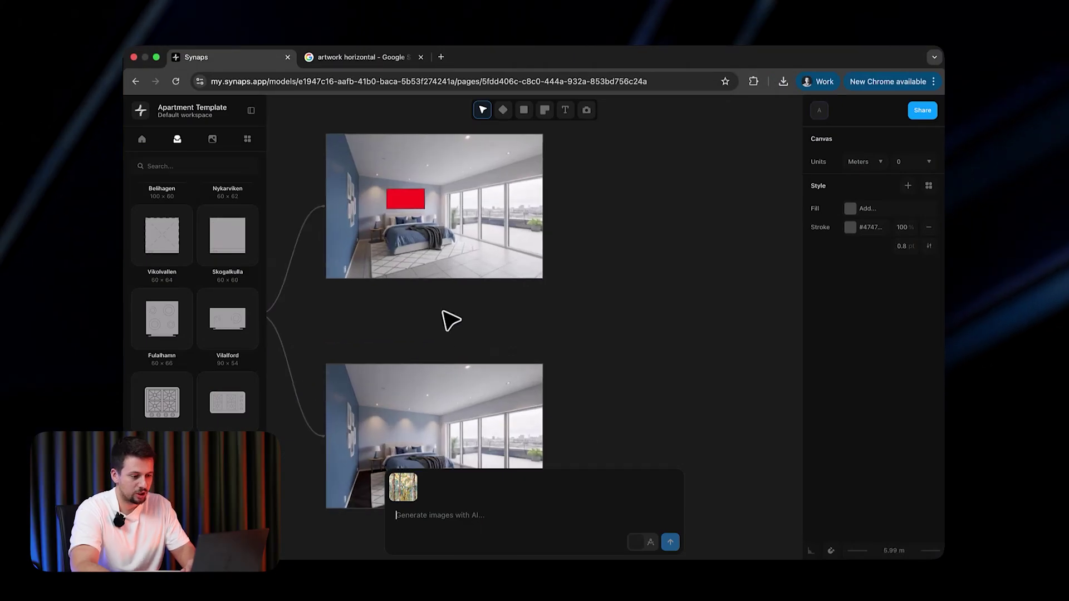
Step: Send Frame 558 to the AI with the prompt 'replace red rectangle with this art'
ctrl+scroll(451, 321, up, 3)
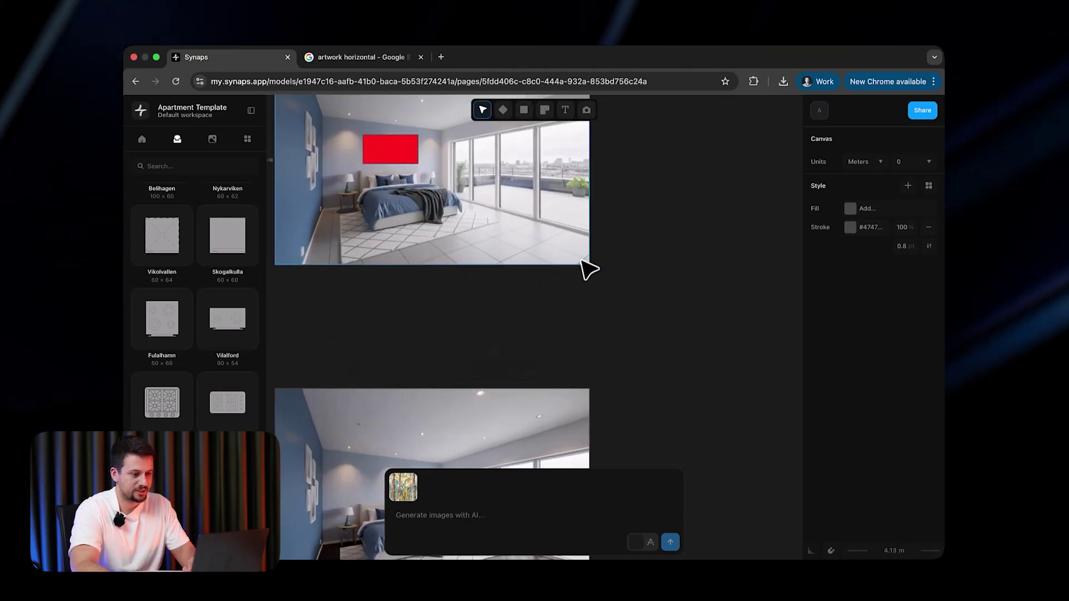
scroll(582, 262, up, 3)
click(470, 179)
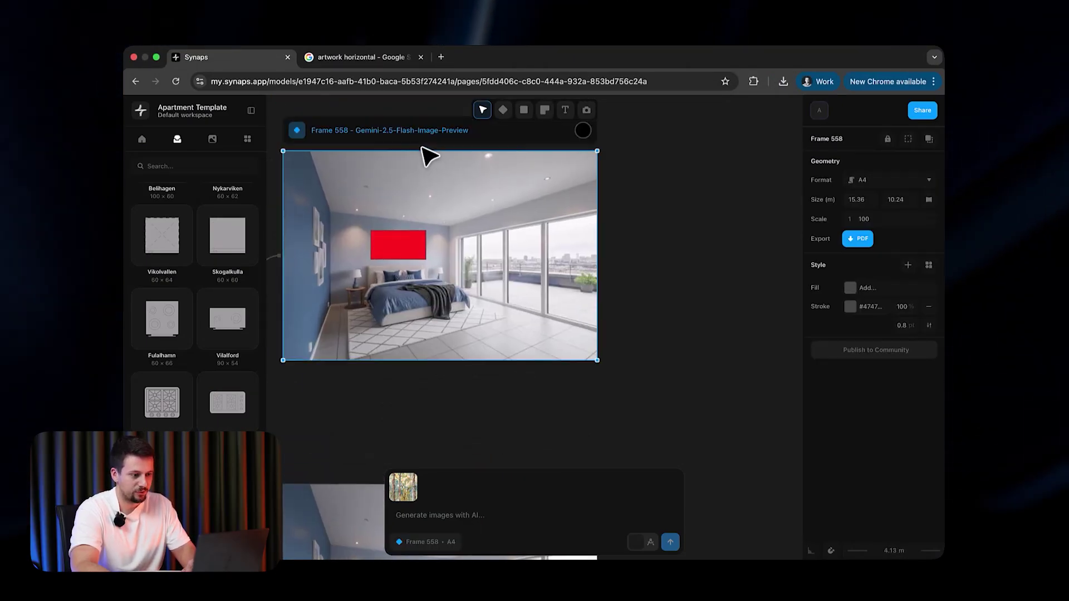
text(replace )
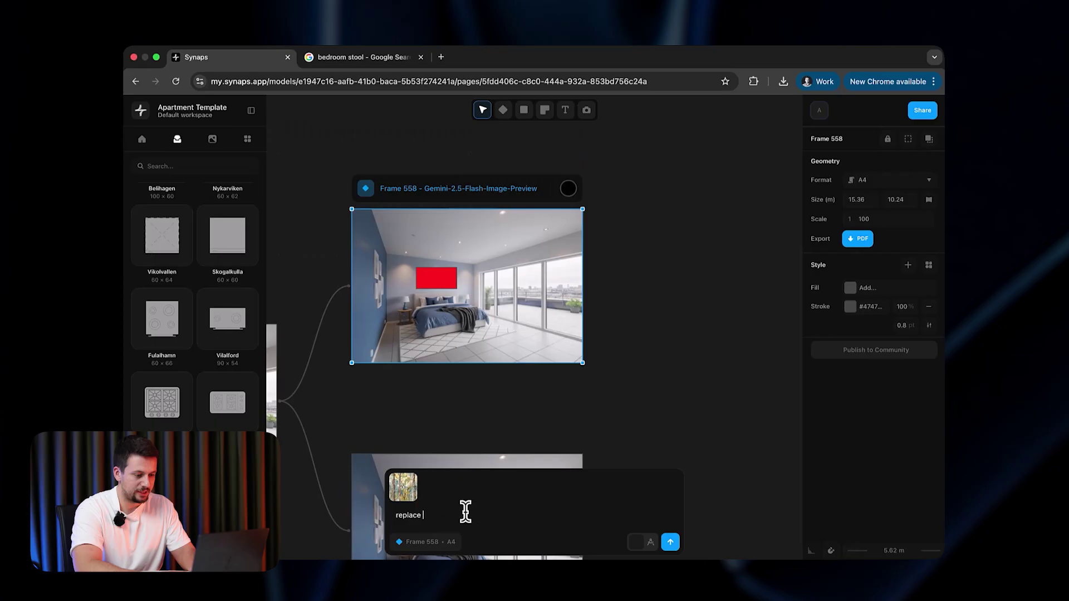
text(red bo)
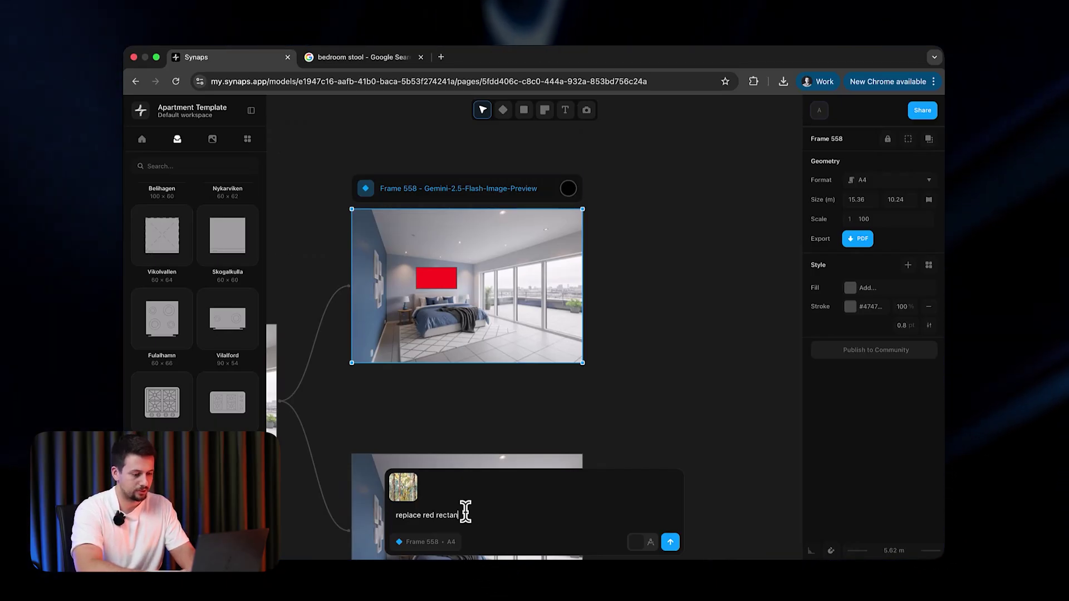
text(his artwork)
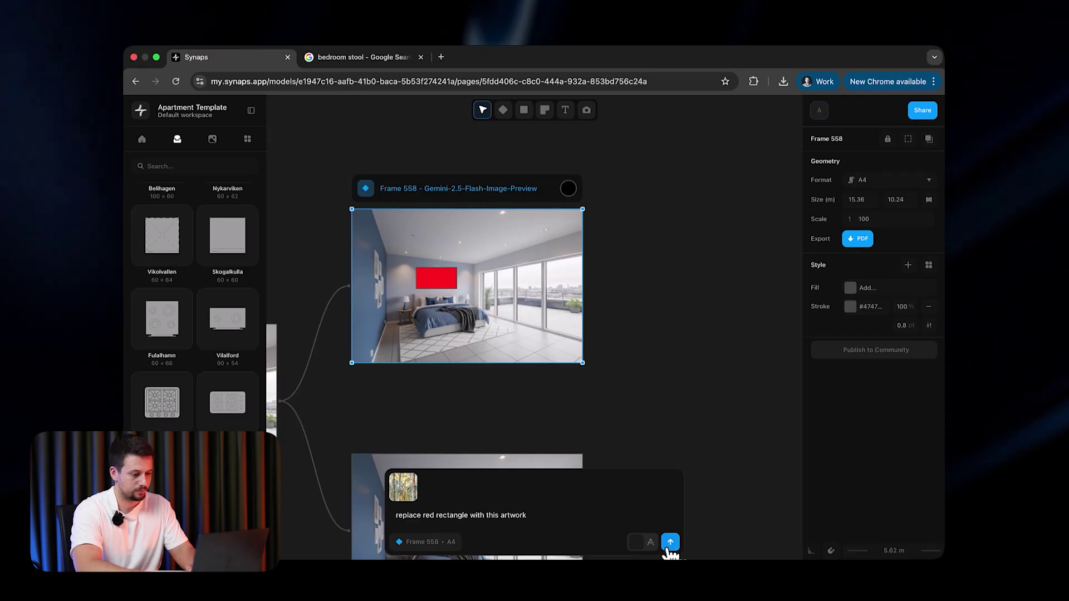
click(670, 542)
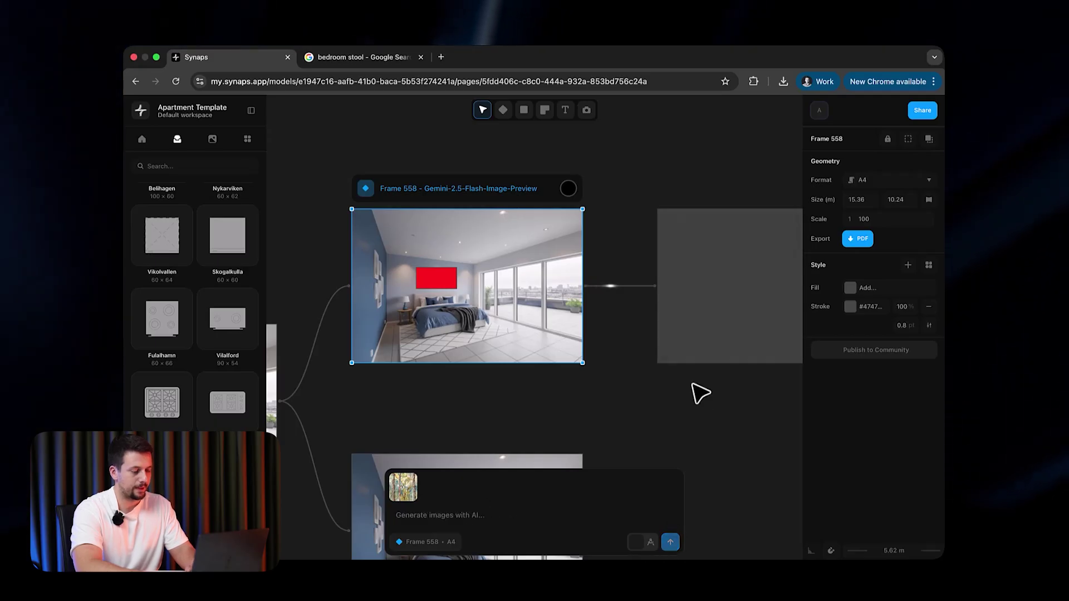
Step: Pan around the canvas while the forest-painting render generates
click(689, 410)
scroll(689, 411, right, 3)
click(305, 300)
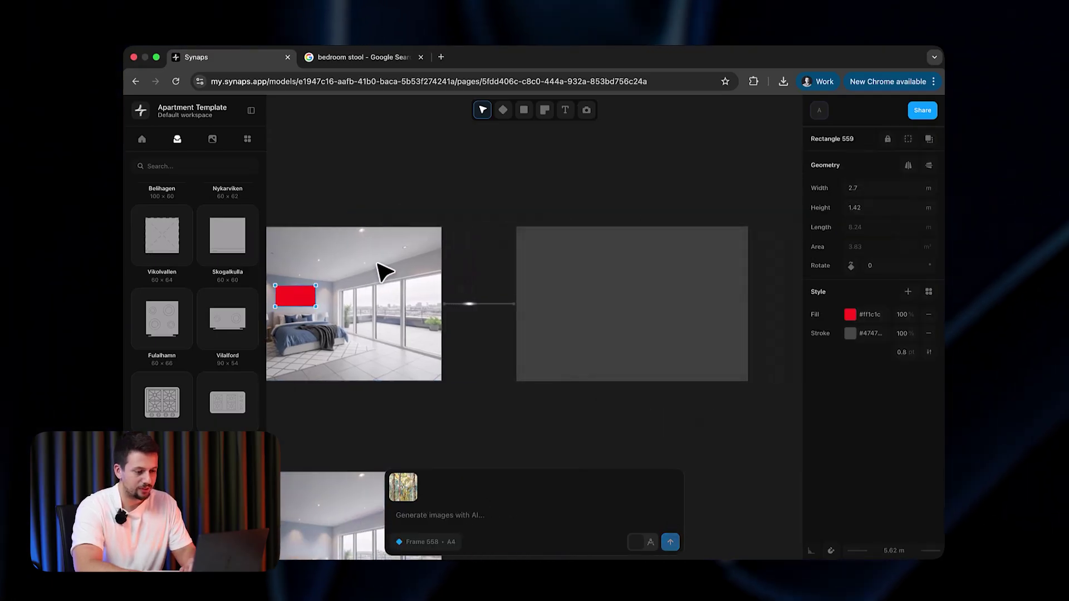
click(468, 198)
scroll(507, 205, left, 5)
scroll(506, 206, down, 1)
scroll(504, 223, down, 3)
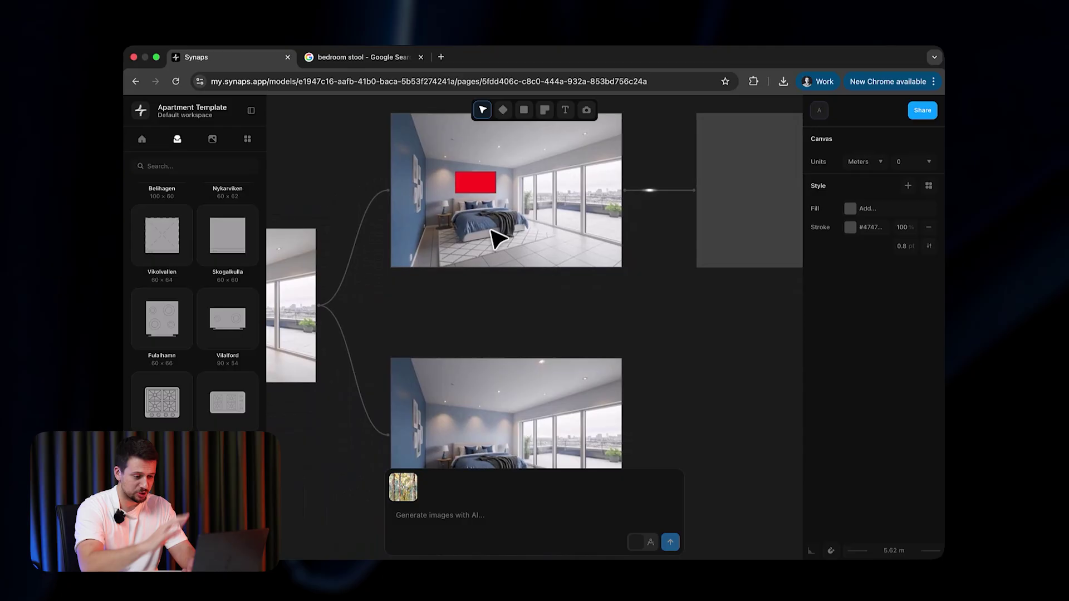
scroll(388, 273, left, 5)
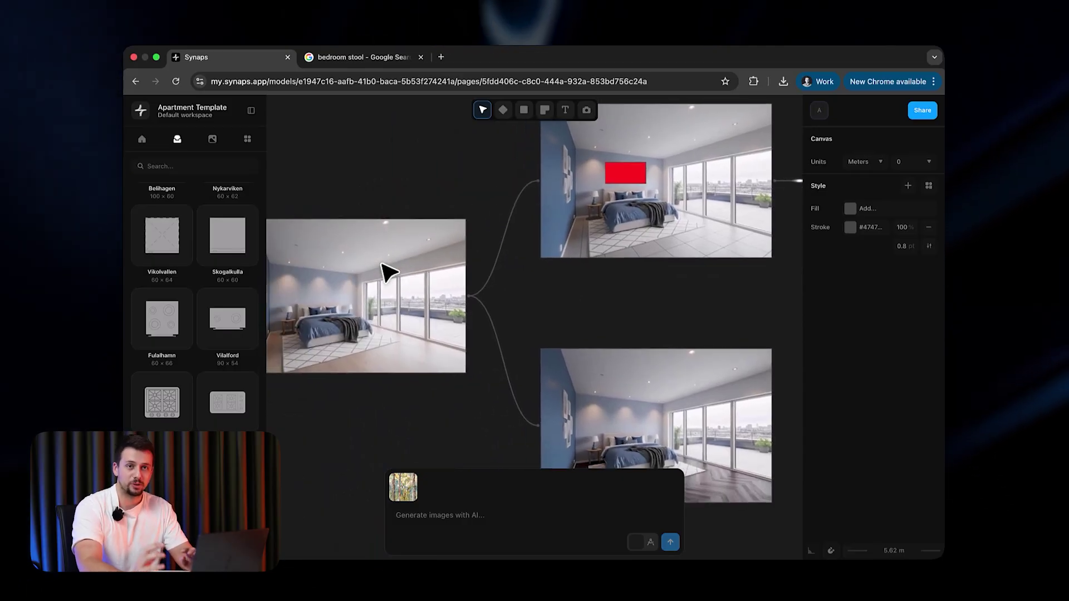
ctrl+scroll(573, 328, down, 6)
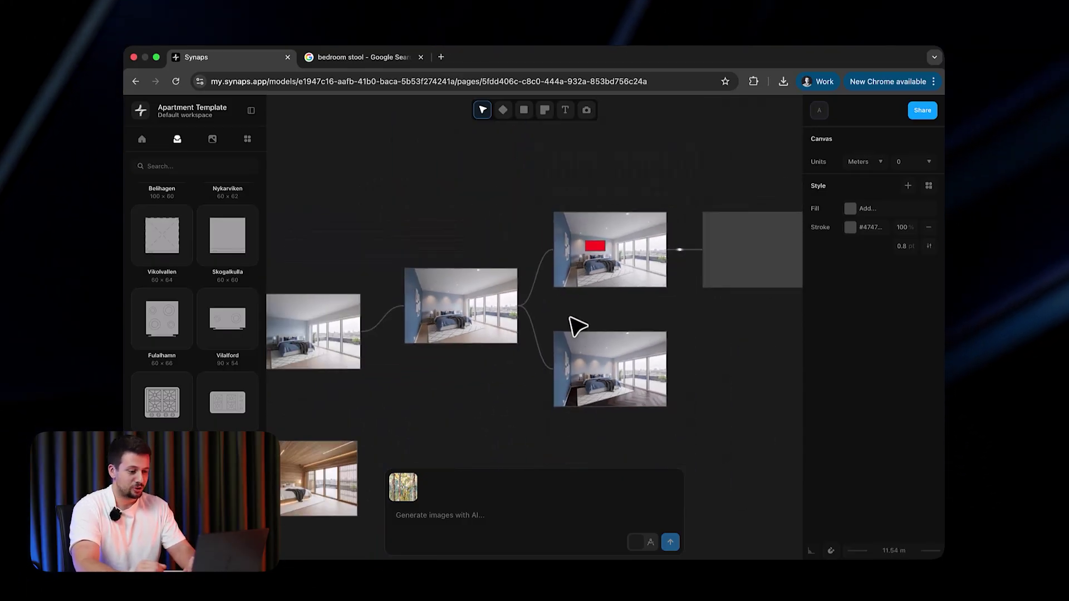
scroll(493, 373, left, 5)
Step: Select the finished render showing the forest painting hanging above the bed
ctrl+scroll(428, 193, up, 7)
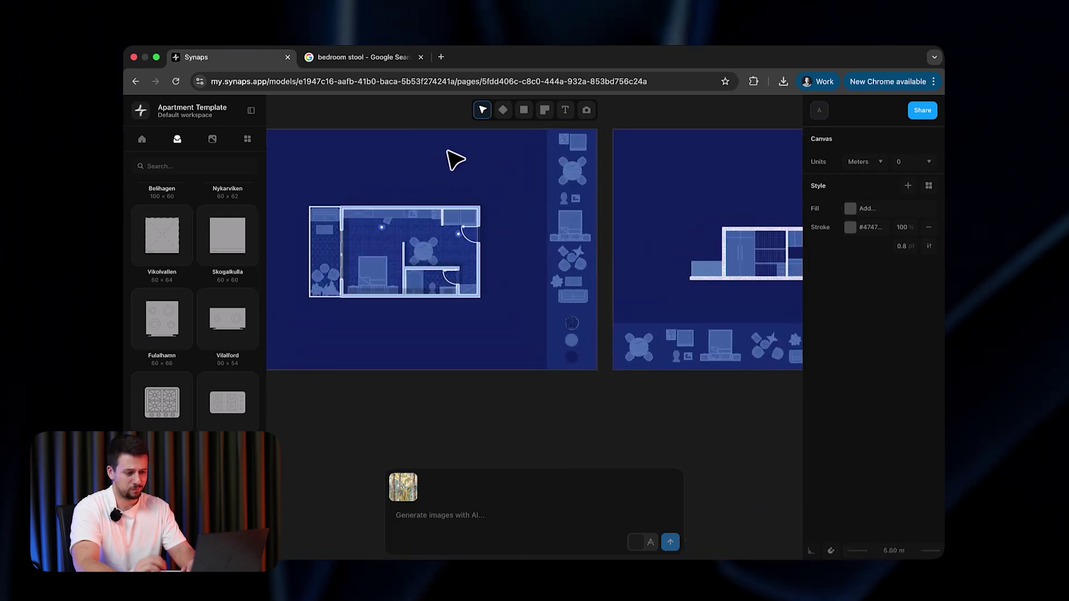
ctrl+scroll(574, 255, up, 2)
ctrl+scroll(574, 256, down, 3)
scroll(698, 312, right, 7)
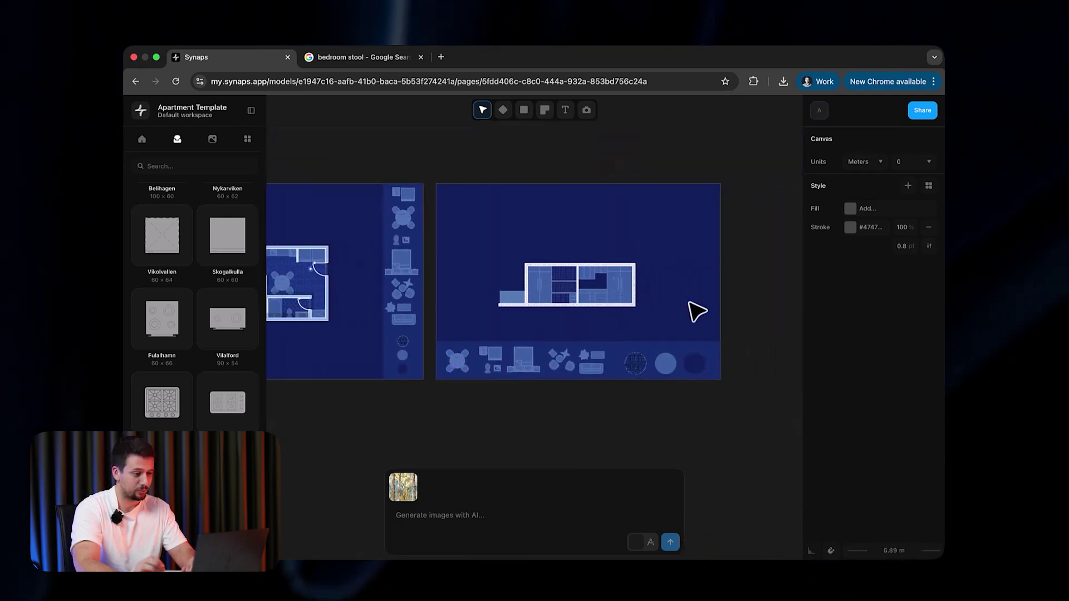
scroll(616, 262, down, 20)
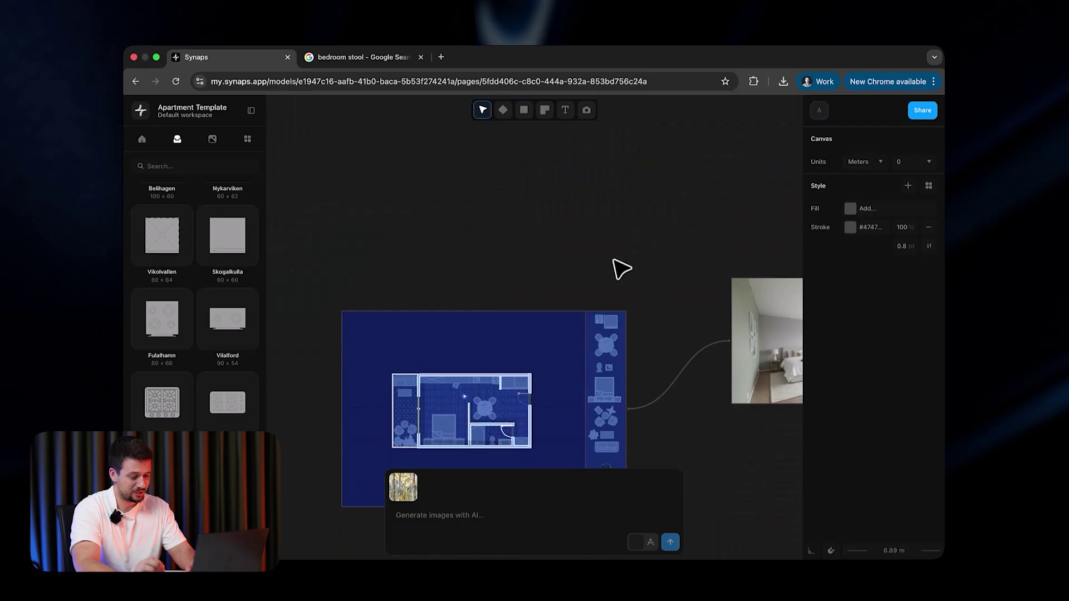
ctrl+scroll(608, 357, up, 5)
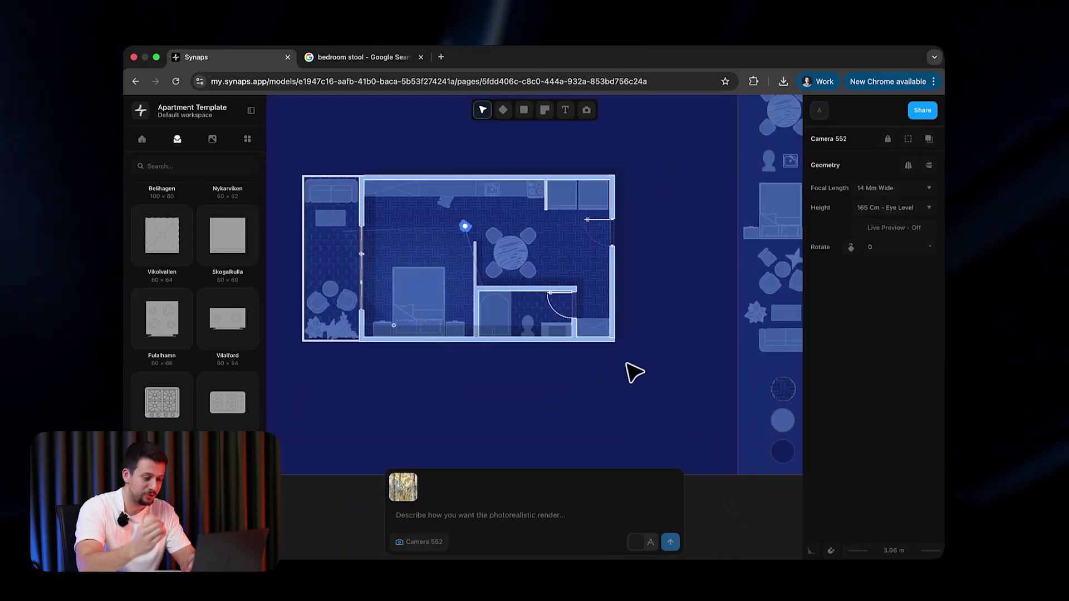
ctrl+scroll(635, 373, down, 6)
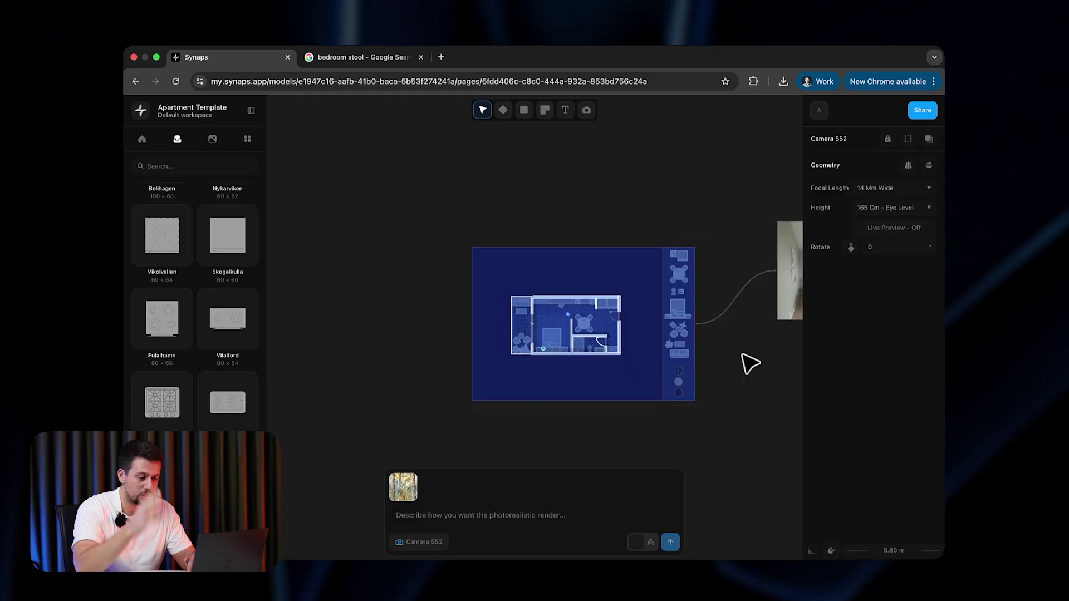
scroll(727, 366, right, 10)
scroll(728, 365, right, 10)
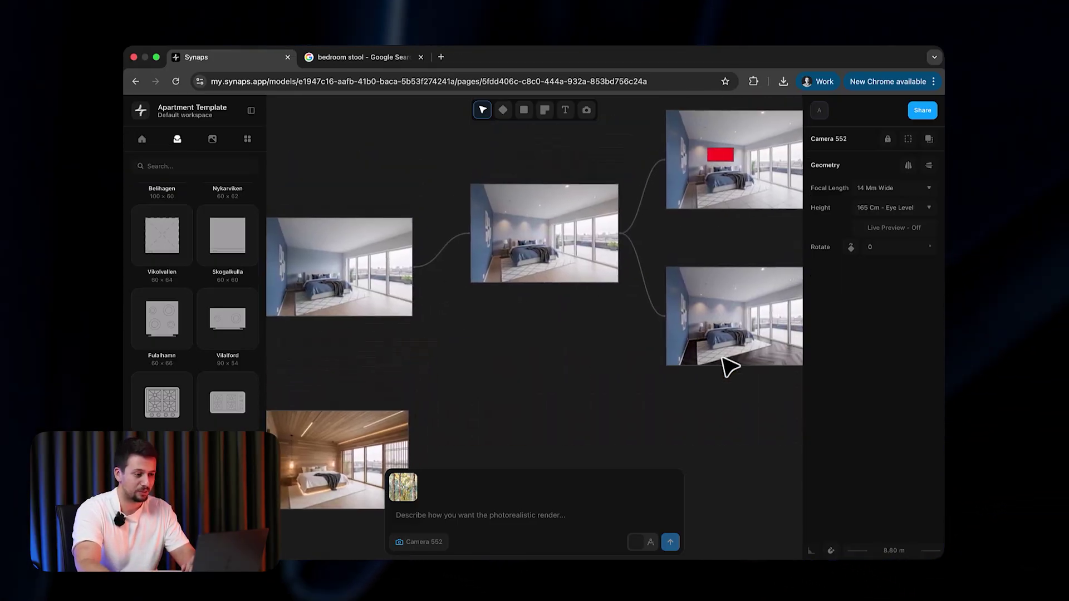
scroll(580, 399, right, 10)
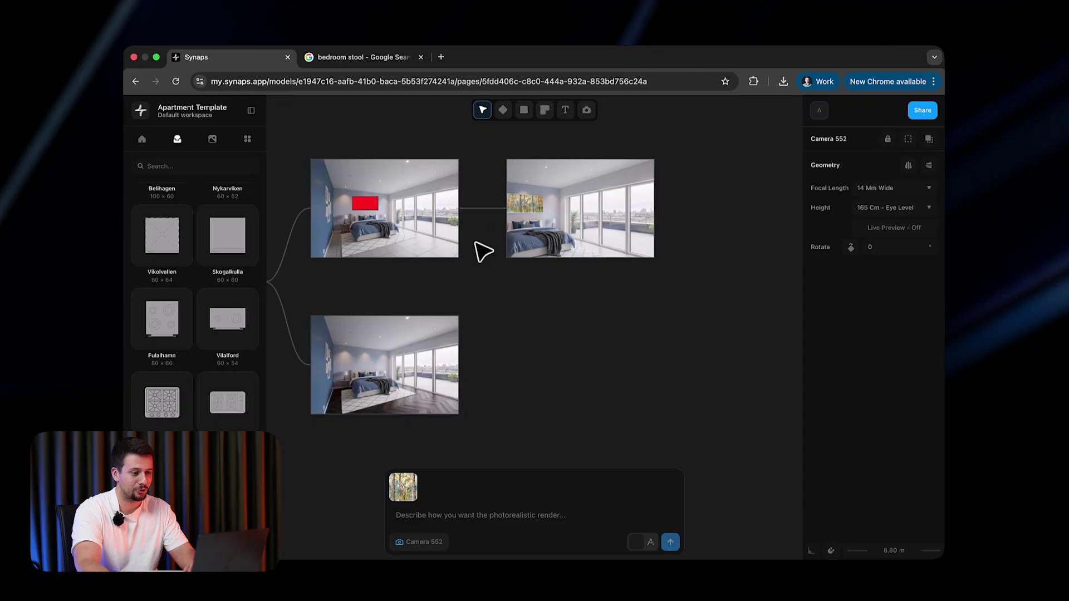
click(551, 183)
ctrl+scroll(550, 181, up, 5)
ctrl+scroll(563, 281, down, 5)
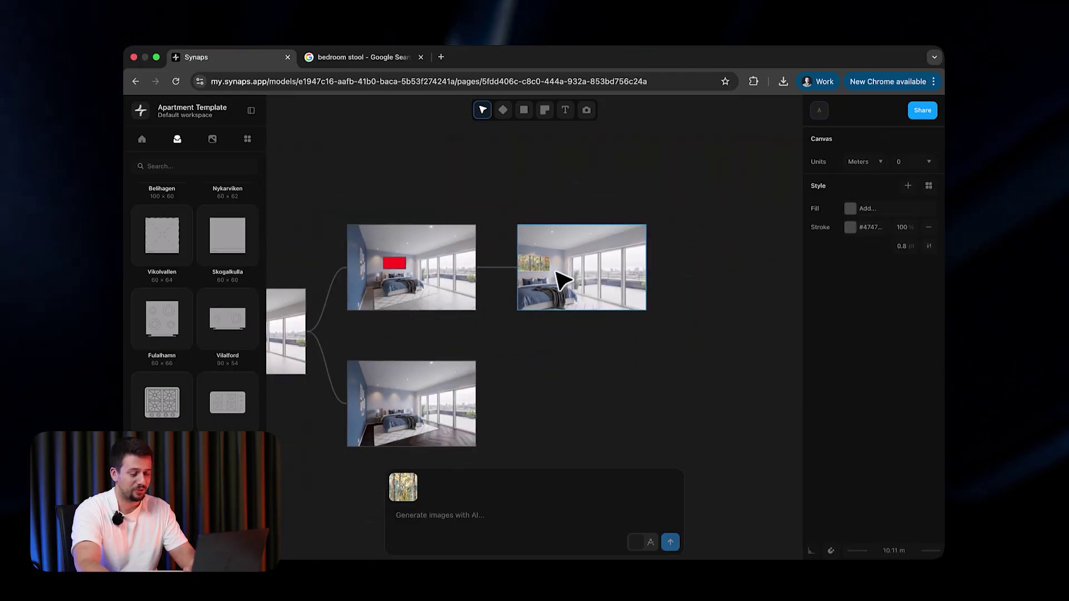
Step: Return to the bedroom stool image search in the browser and edit its query
click(388, 56)
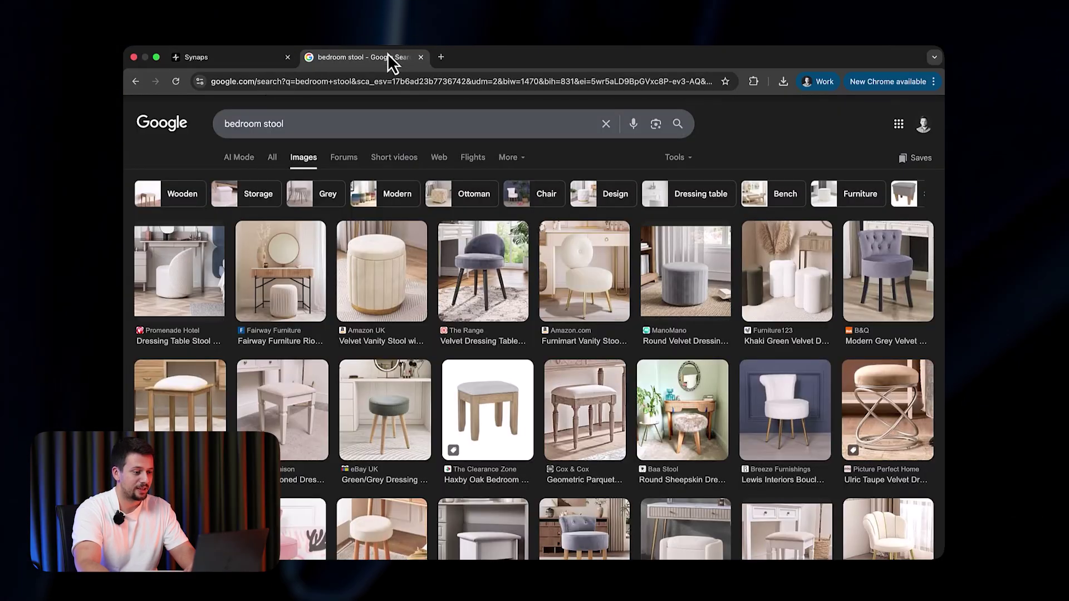
click(418, 124)
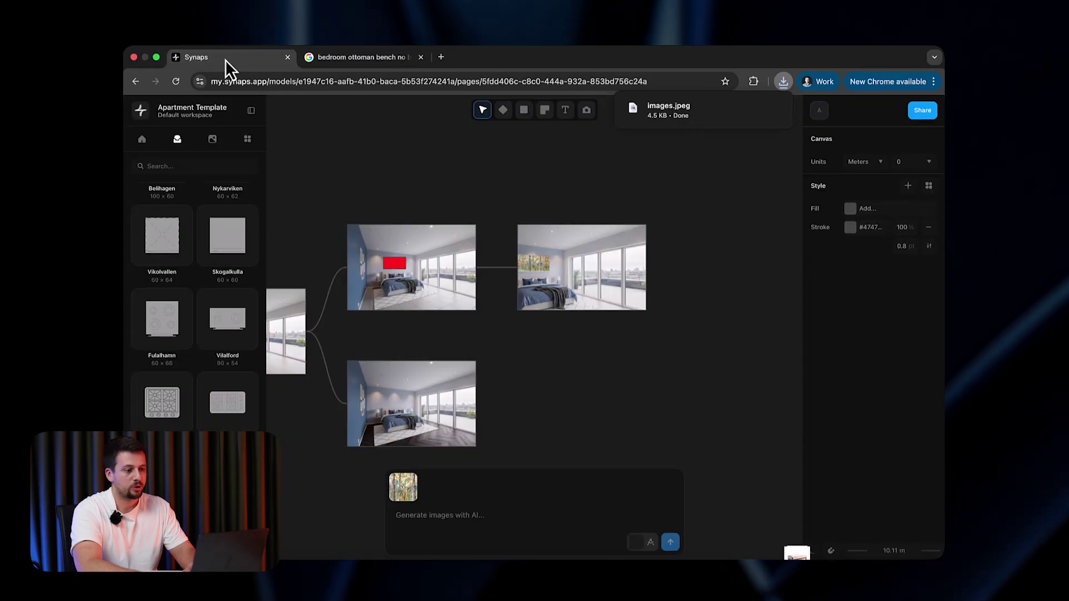
scroll(545, 256, down, 3)
scroll(544, 256, left, 3)
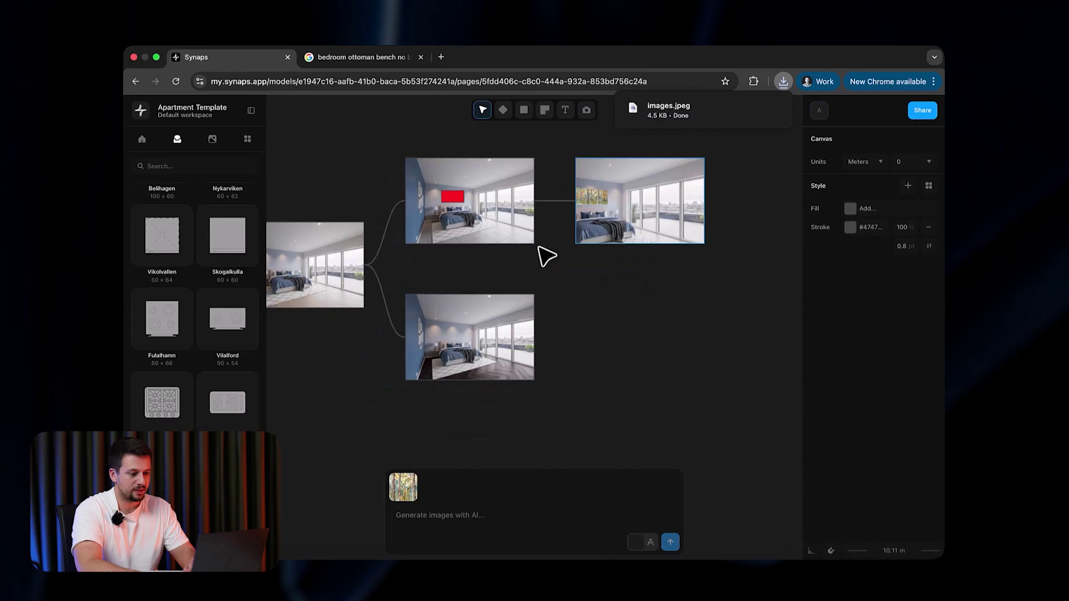
ctrl+scroll(498, 306, up, 3)
Step: Attach the downloaded images.jpeg bench to Frame 557's prompt in place of the artwork, typing 'add this right'
click(494, 290)
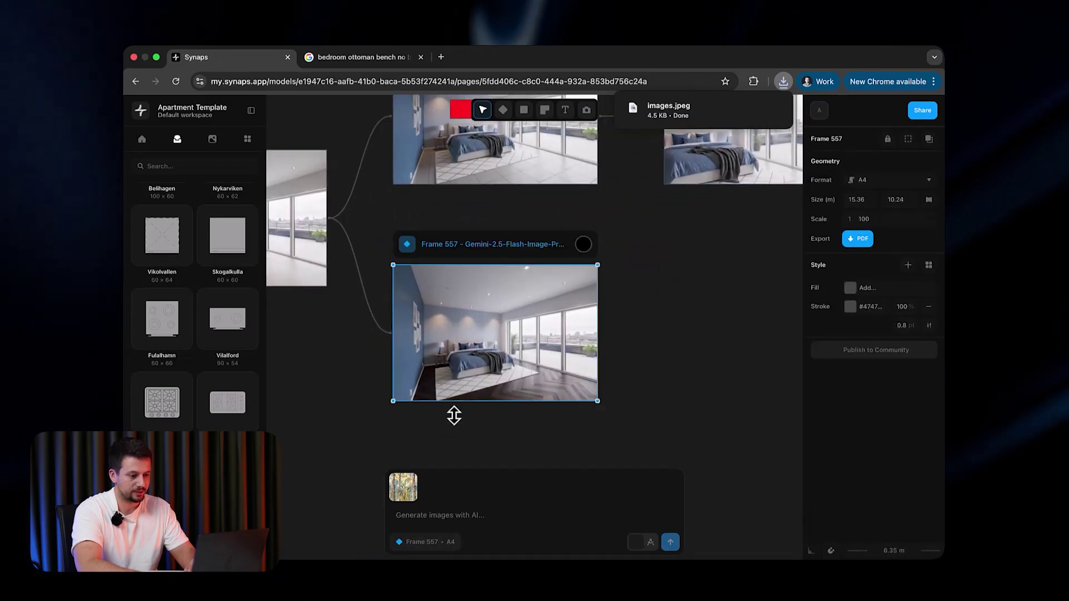
click(413, 479)
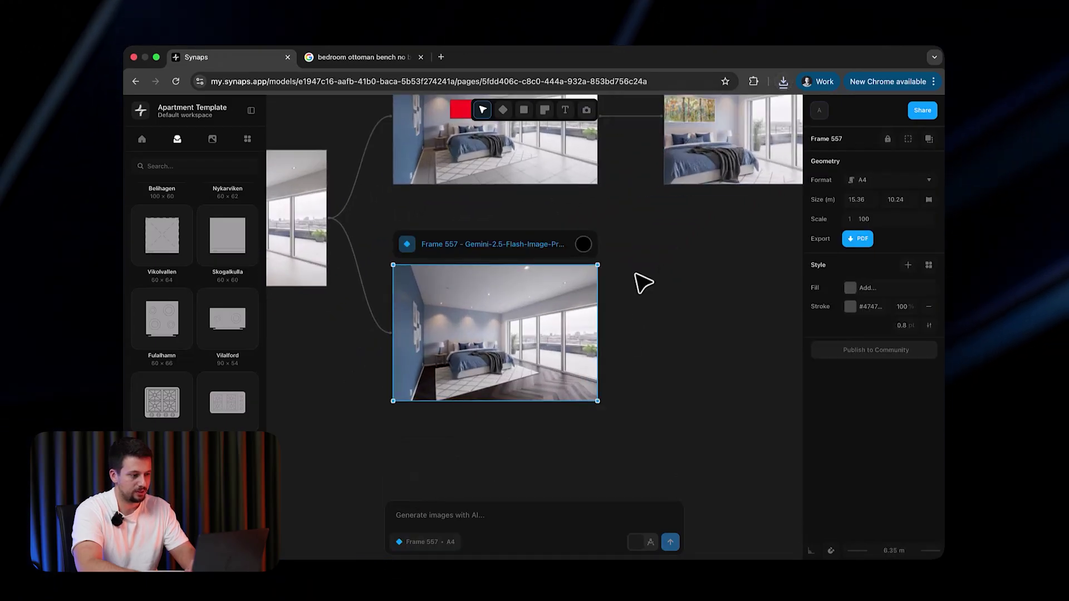
click(781, 85)
drag(689, 134, 477, 511)
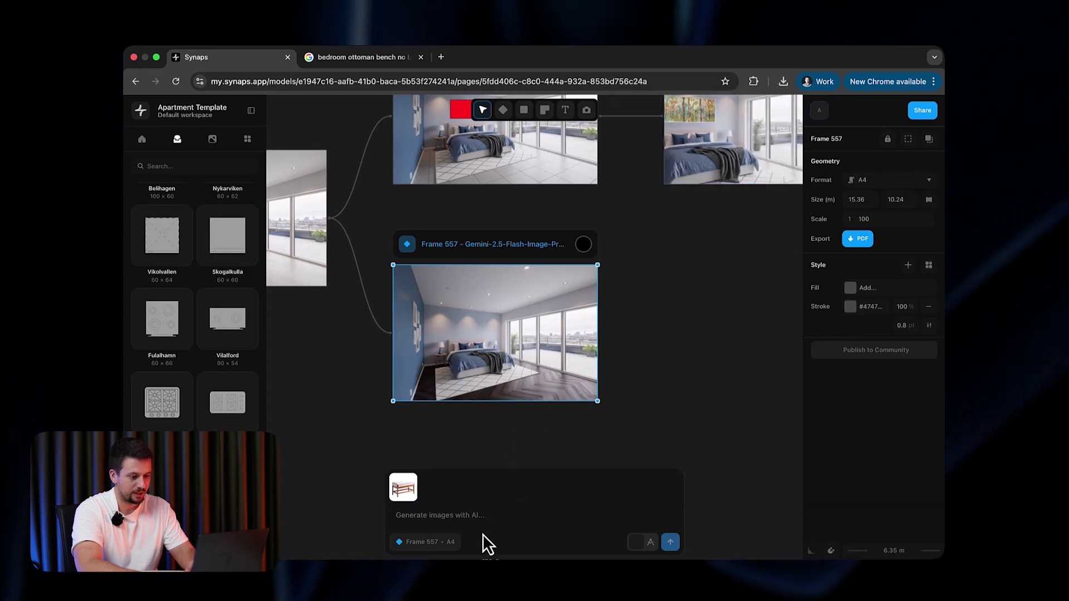
click(478, 510)
text(add this )
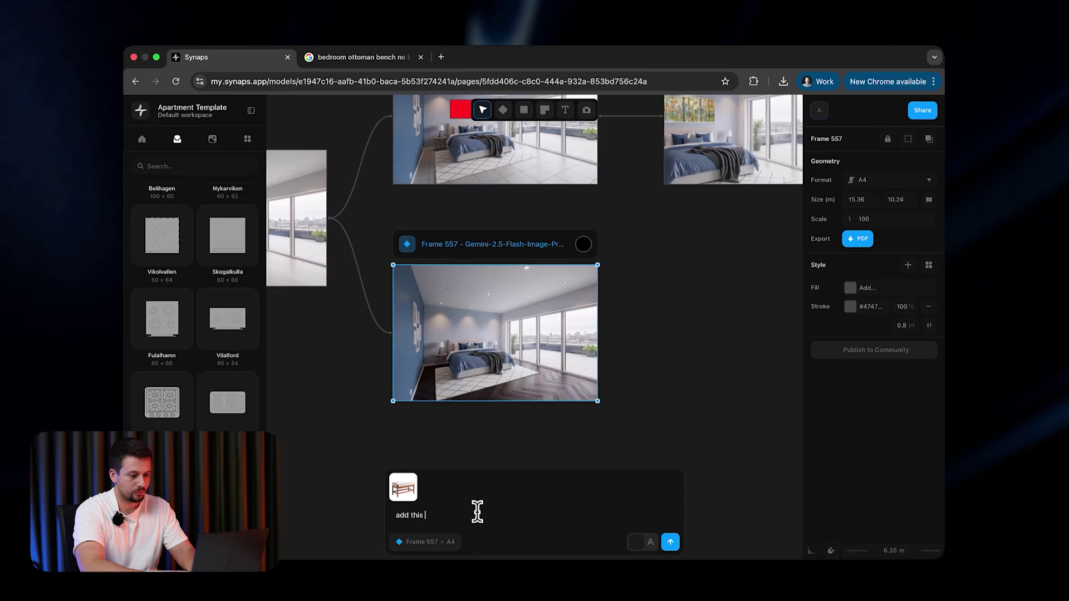
text(right next to the bed)
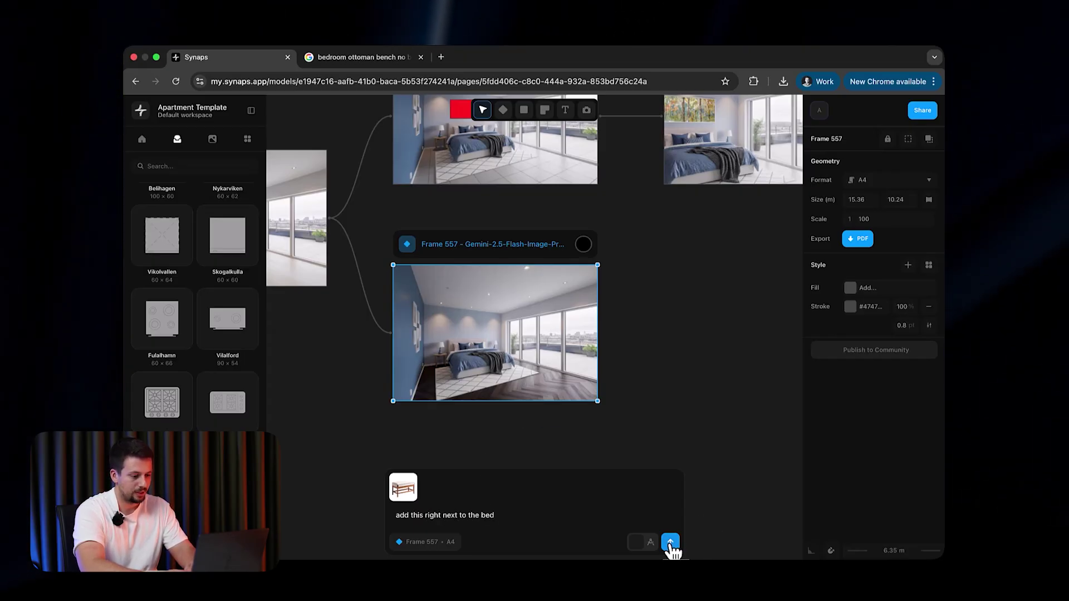
Step: Send the bench prompt for Frame 557 and pan the canvas during generation
click(671, 544)
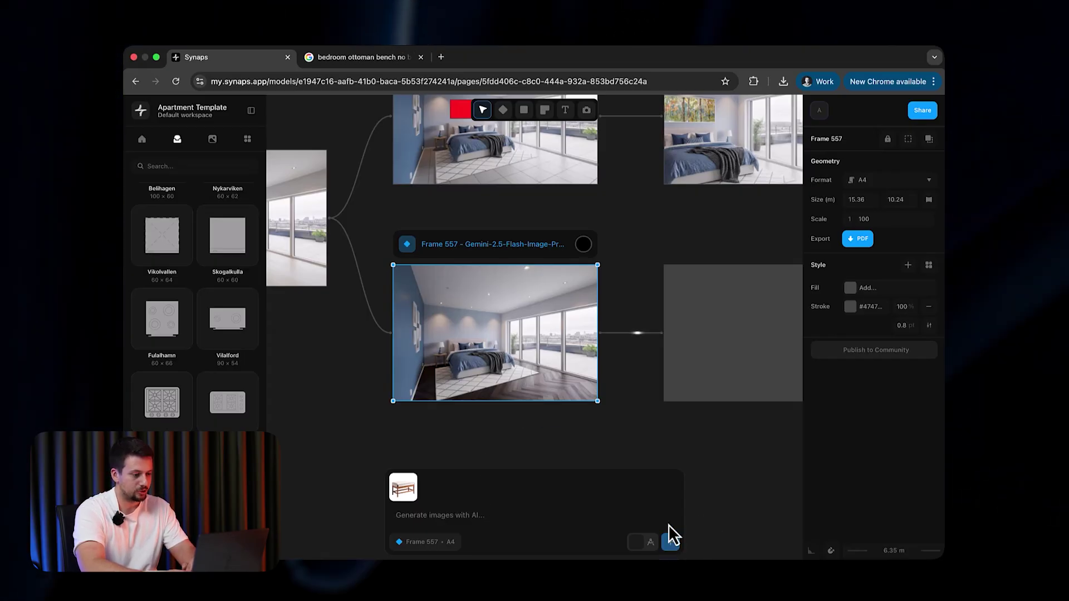
click(659, 425)
ctrl+scroll(562, 397, up, 5)
ctrl+scroll(448, 354, down, 3)
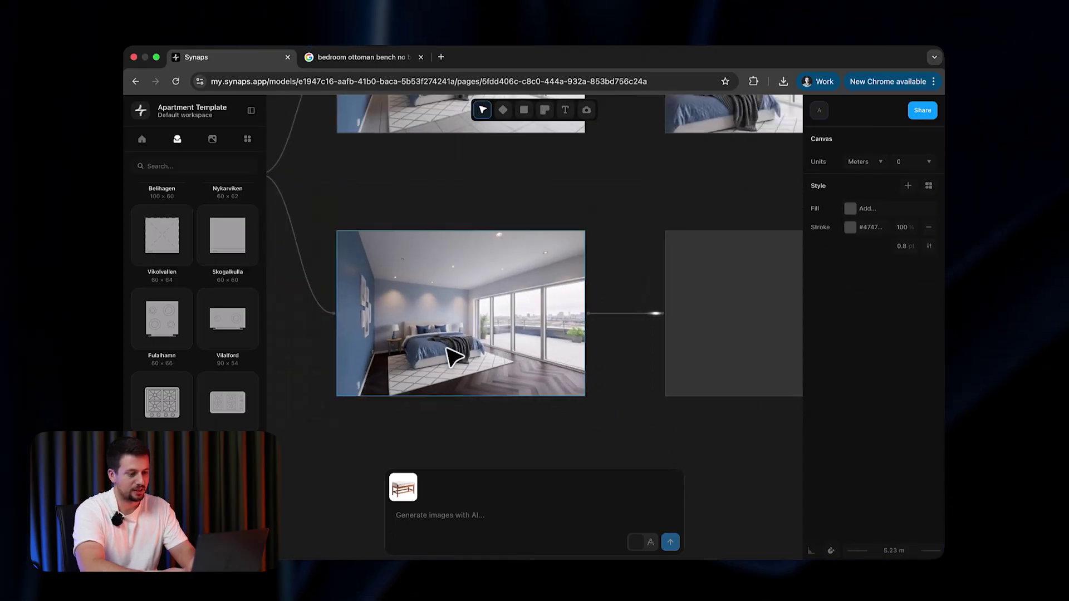
ctrl+scroll(447, 347, down, 3)
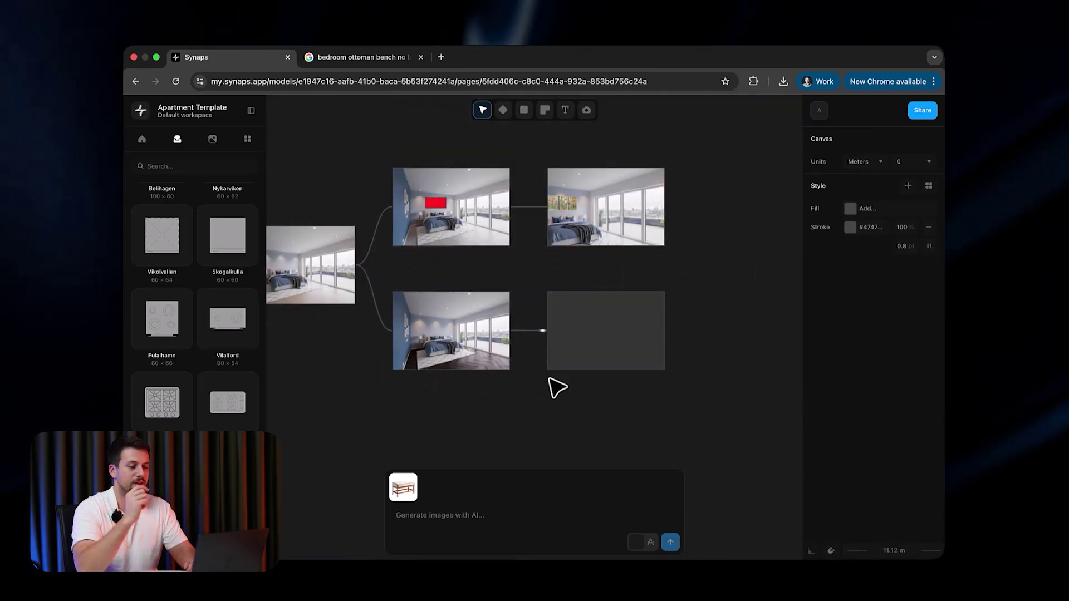
scroll(557, 388, left, 10)
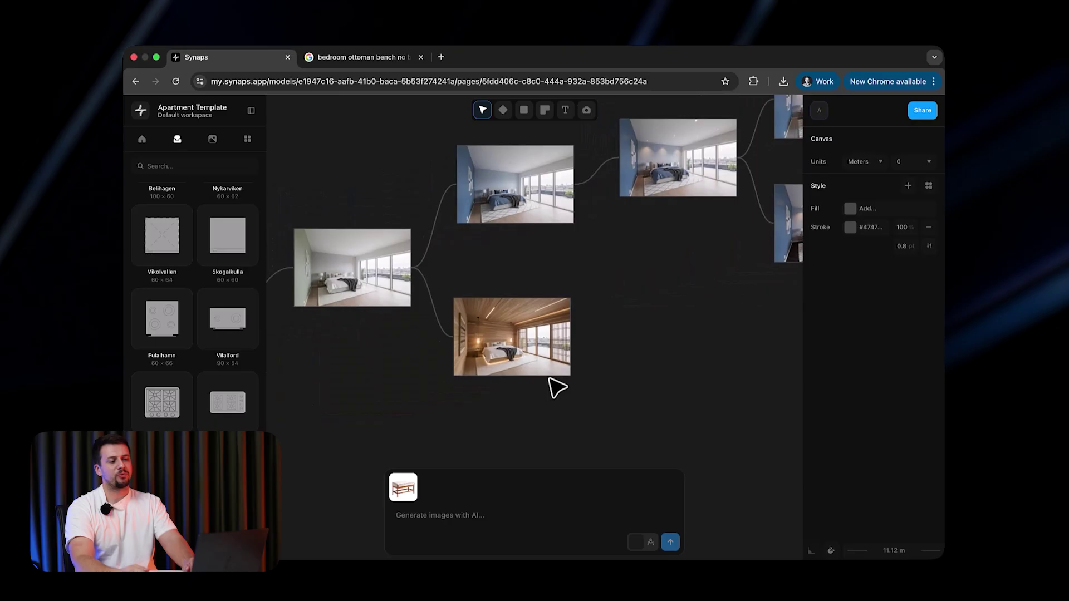
scroll(697, 210, right, 8)
scroll(697, 210, up, 5)
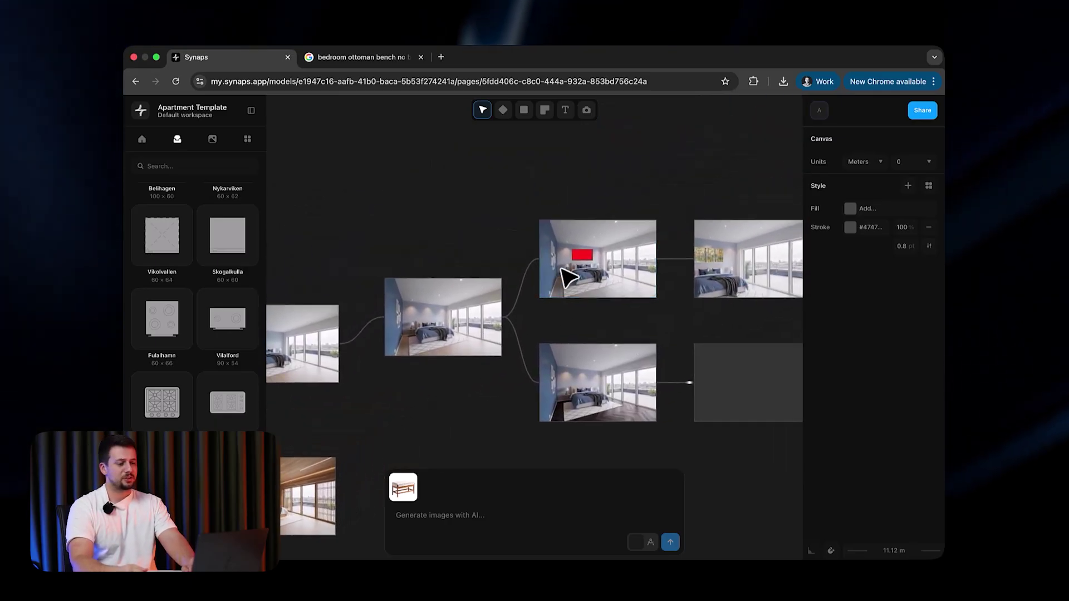
ctrl+scroll(640, 251, down, 3)
scroll(547, 243, left, 6)
scroll(547, 243, down, 1)
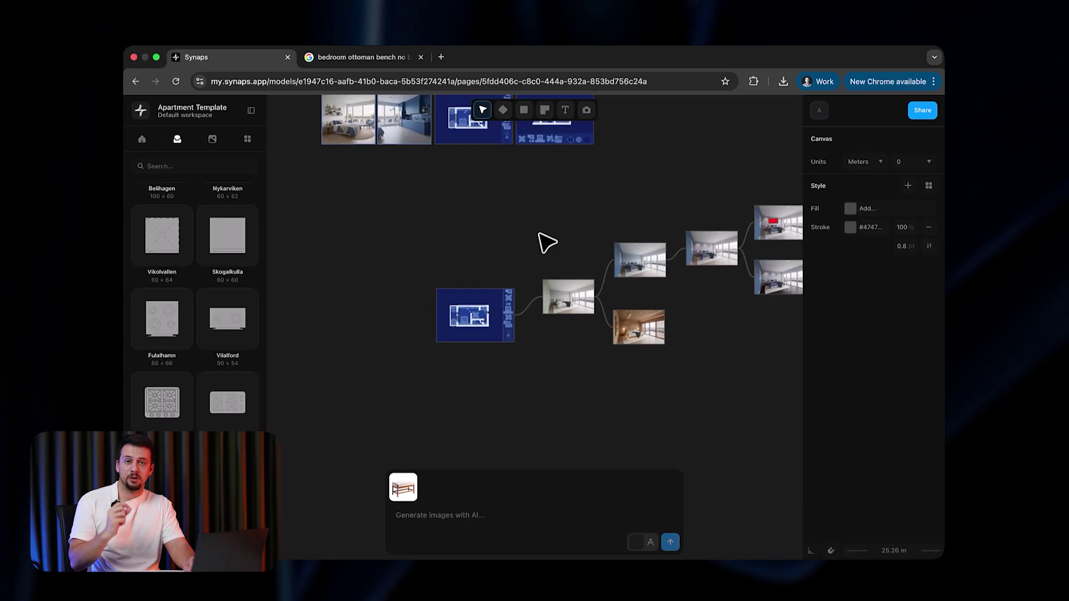
ctrl+scroll(537, 303, up, 3)
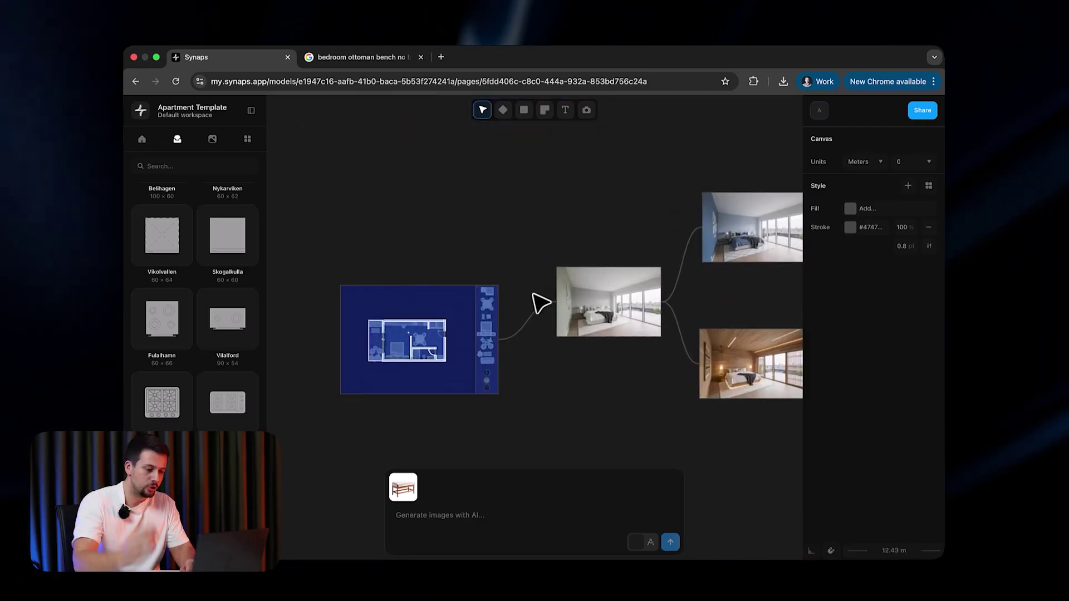
Step: Find the finished render with the ottoman bench at the foot of the bed
ctrl+scroll(679, 387, up, 3)
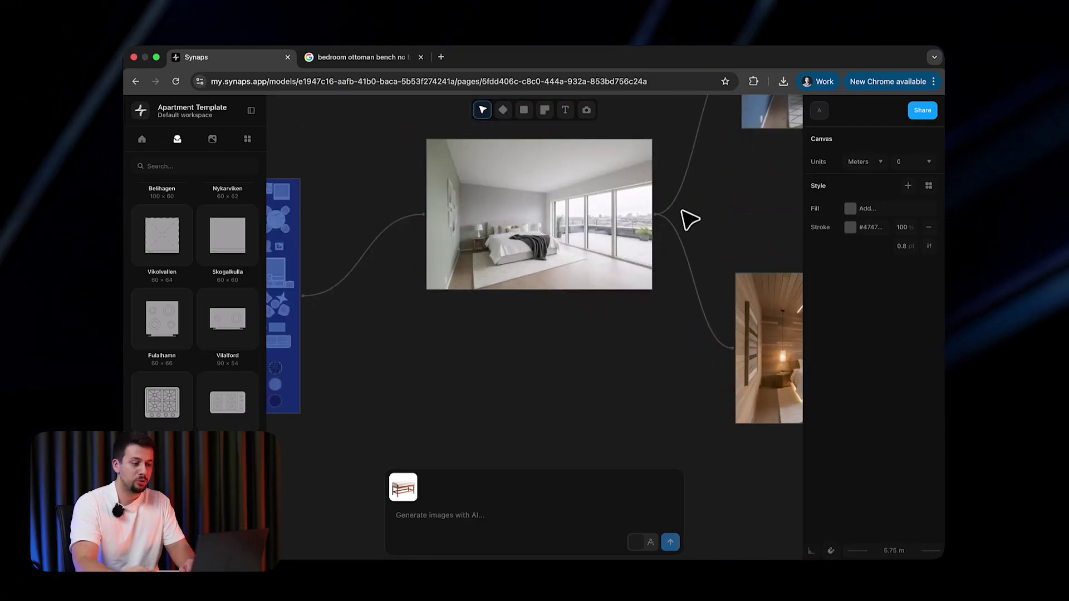
scroll(687, 220, up, 2)
scroll(687, 219, right, 1)
ctrl+scroll(551, 245, up, 3)
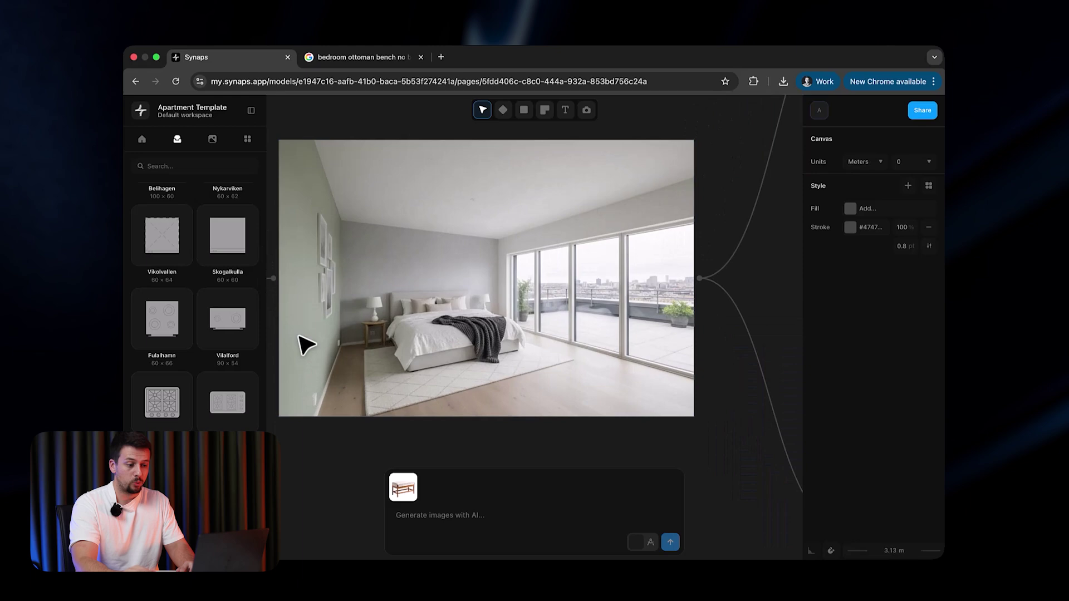
ctrl+scroll(599, 362, down, 1)
ctrl+scroll(677, 254, down, 4)
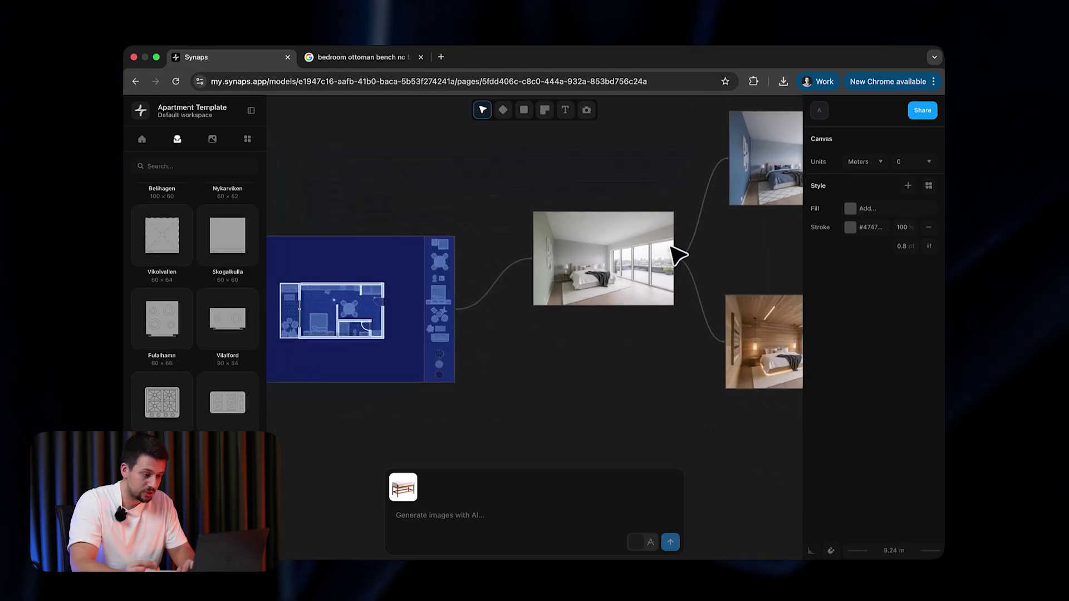
ctrl+scroll(336, 384, down, 1)
ctrl+scroll(291, 372, up, 2)
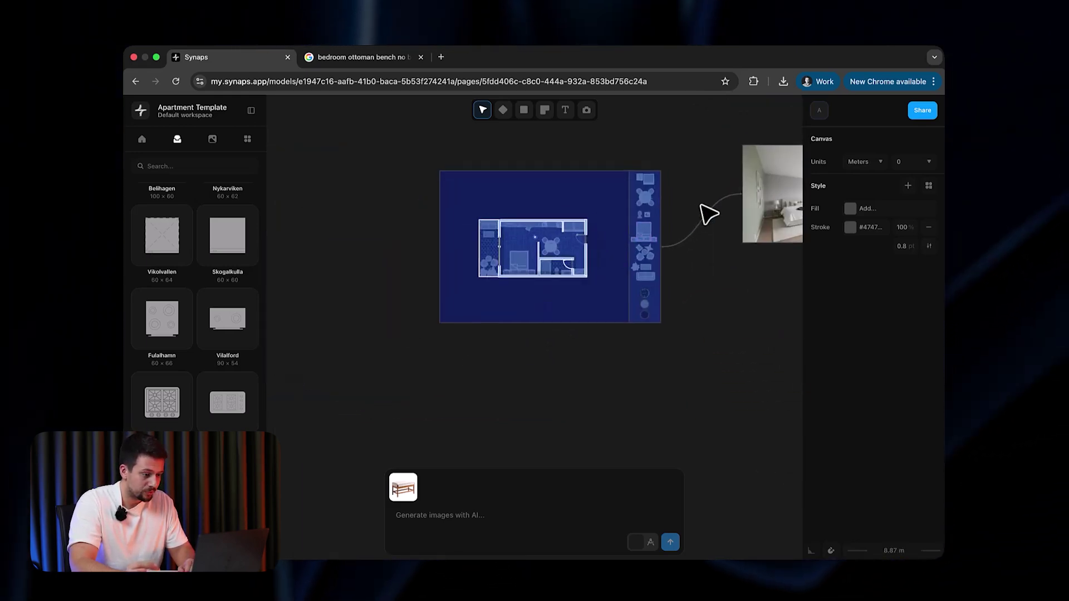
scroll(520, 253, right, 2)
scroll(625, 303, right, 2)
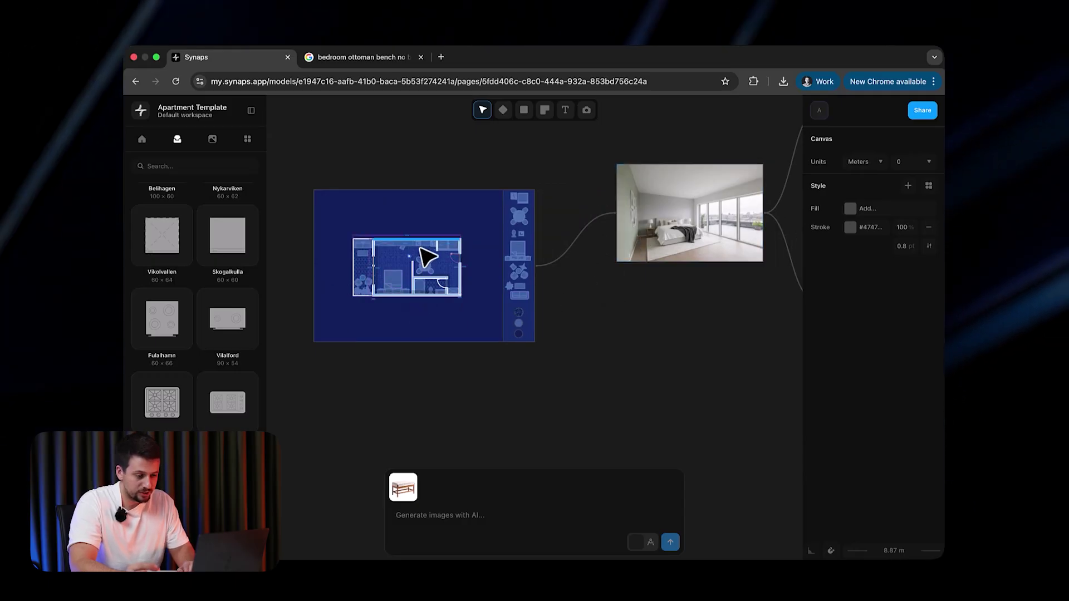
ctrl+scroll(423, 259, up, 4)
ctrl+scroll(534, 288, down, 4)
scroll(716, 303, right, 8)
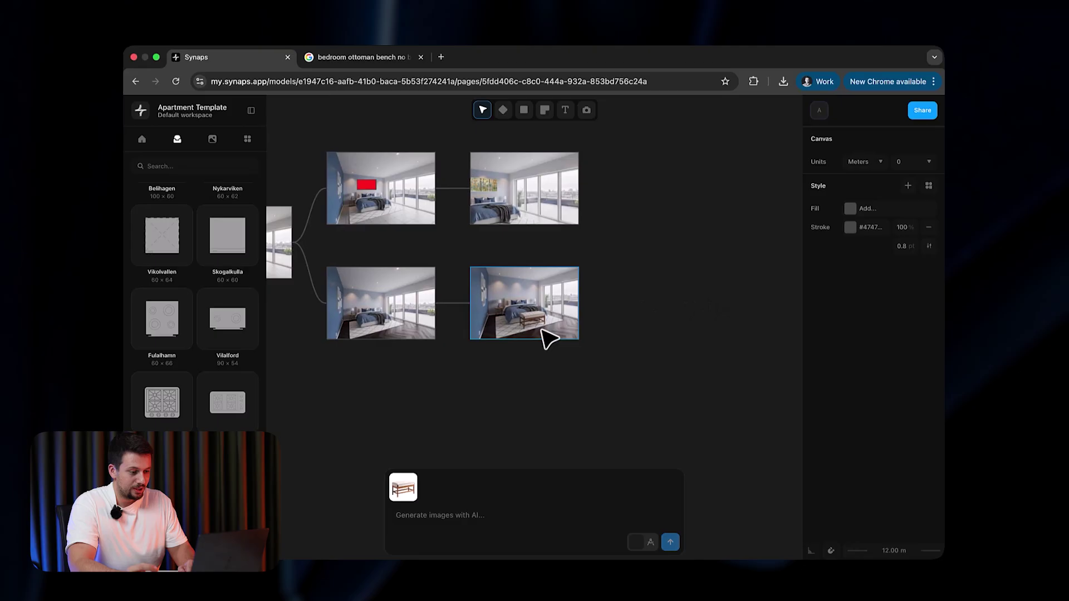
ctrl+scroll(548, 337, up, 4)
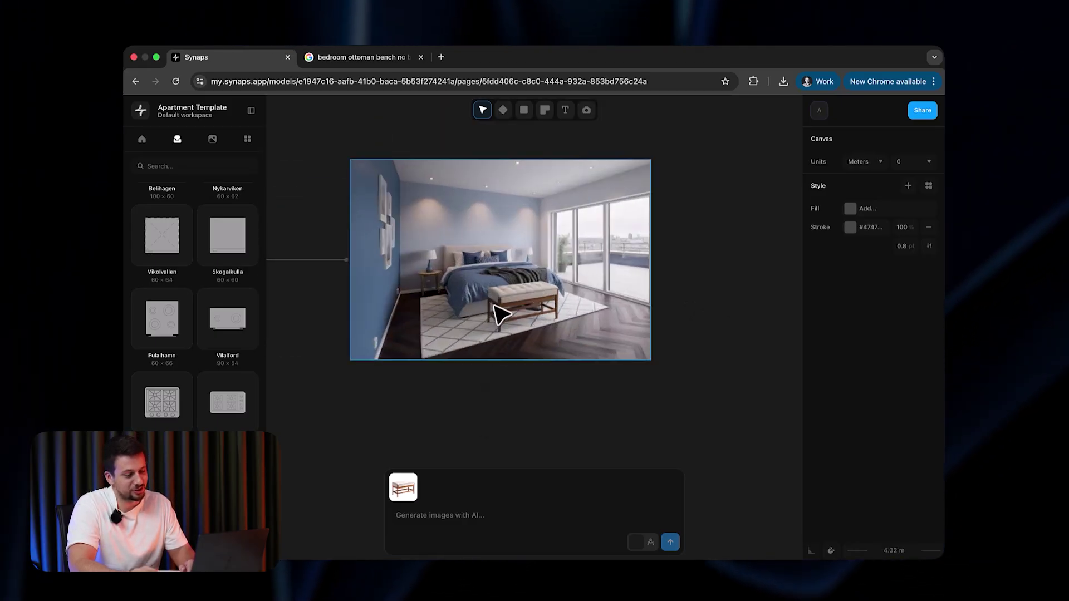
ctrl+scroll(501, 315, up, 3)
scroll(501, 314, up, 2)
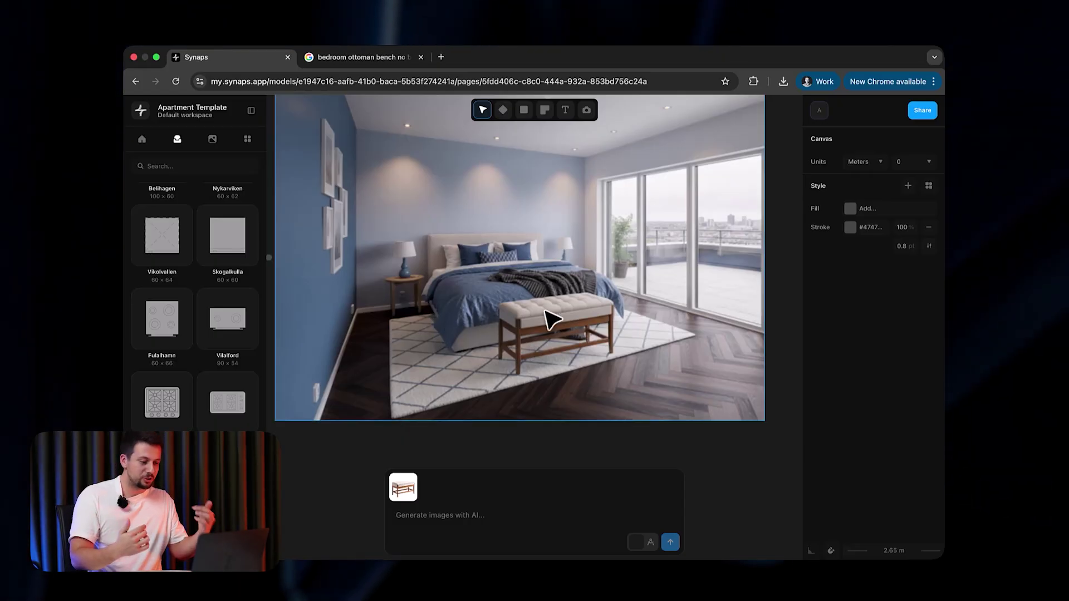
ctrl+scroll(549, 317, down, 5)
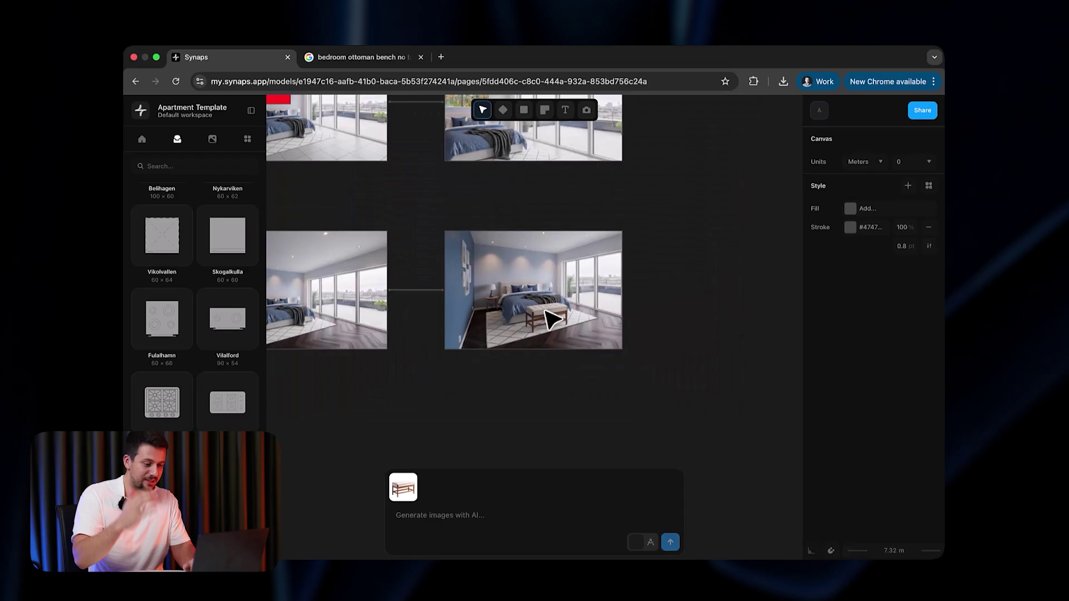
ctrl+scroll(609, 327, down, 2)
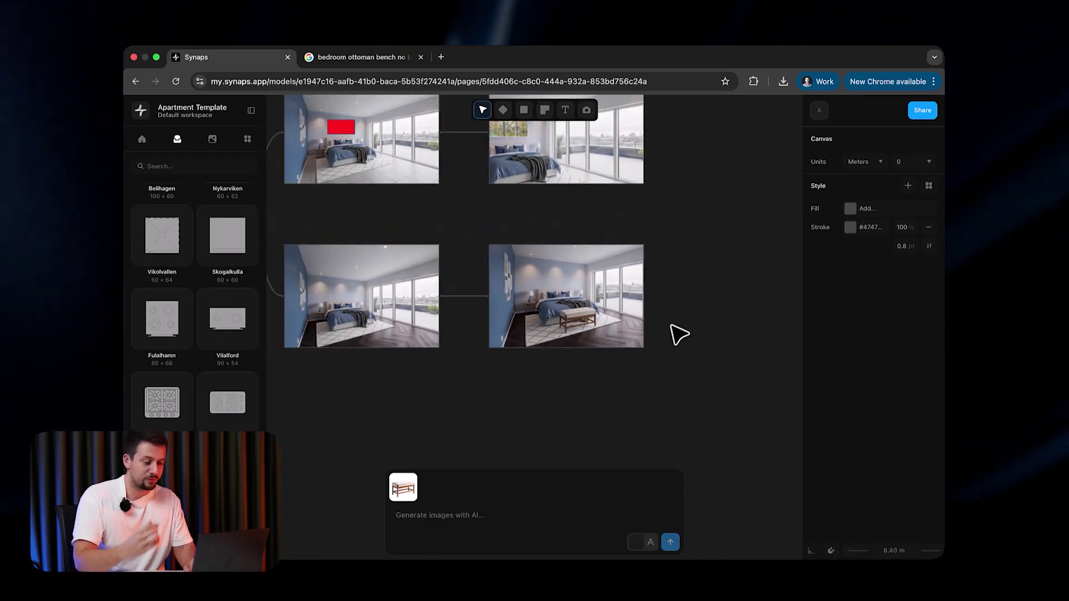
ctrl+scroll(680, 334, down, 1)
ctrl+scroll(680, 334, down, 3)
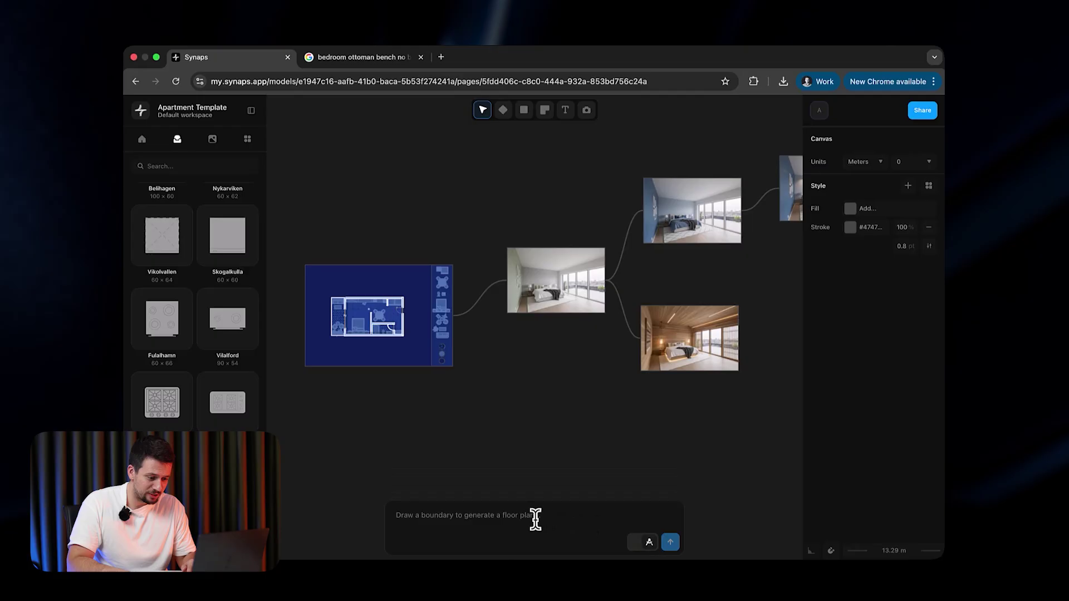
Step: Draw a polyline boundary on empty canvas, closing it back at its first corner
ctrl+scroll(532, 468, up, 5)
key(l)
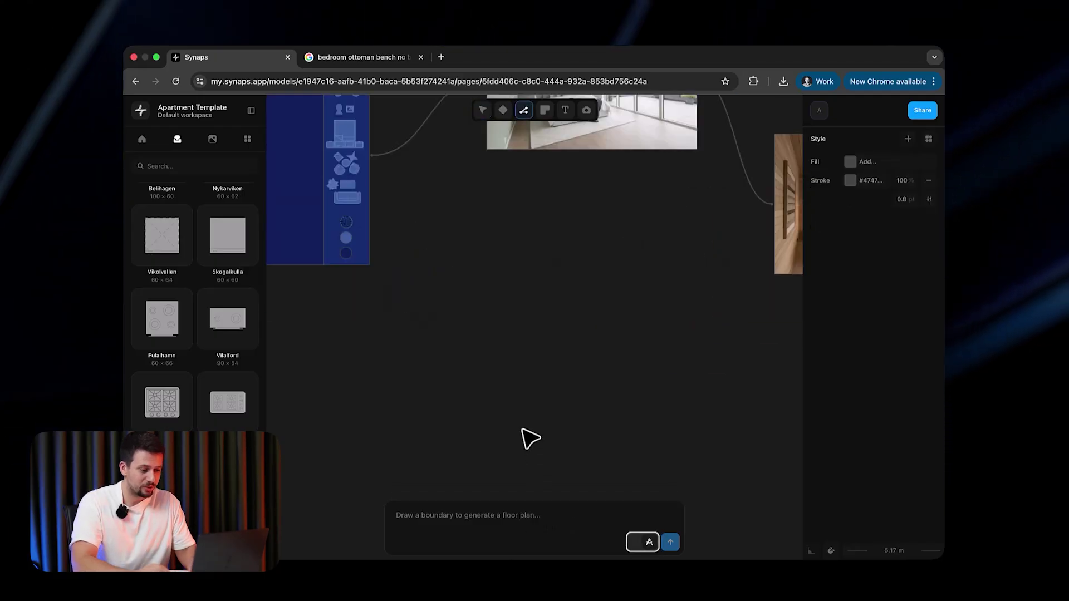
click(535, 244)
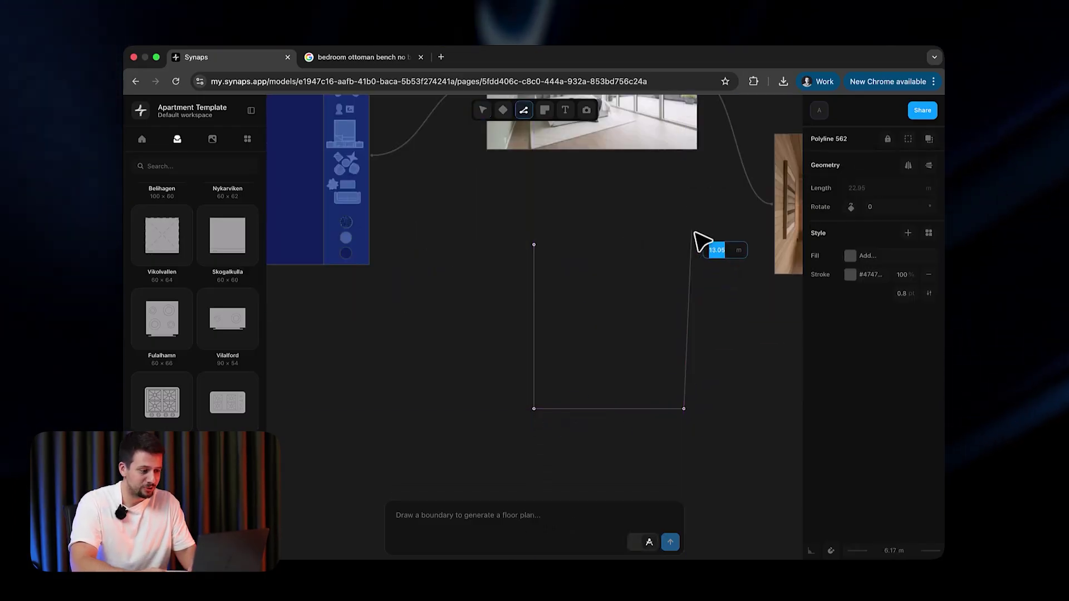
click(534, 244)
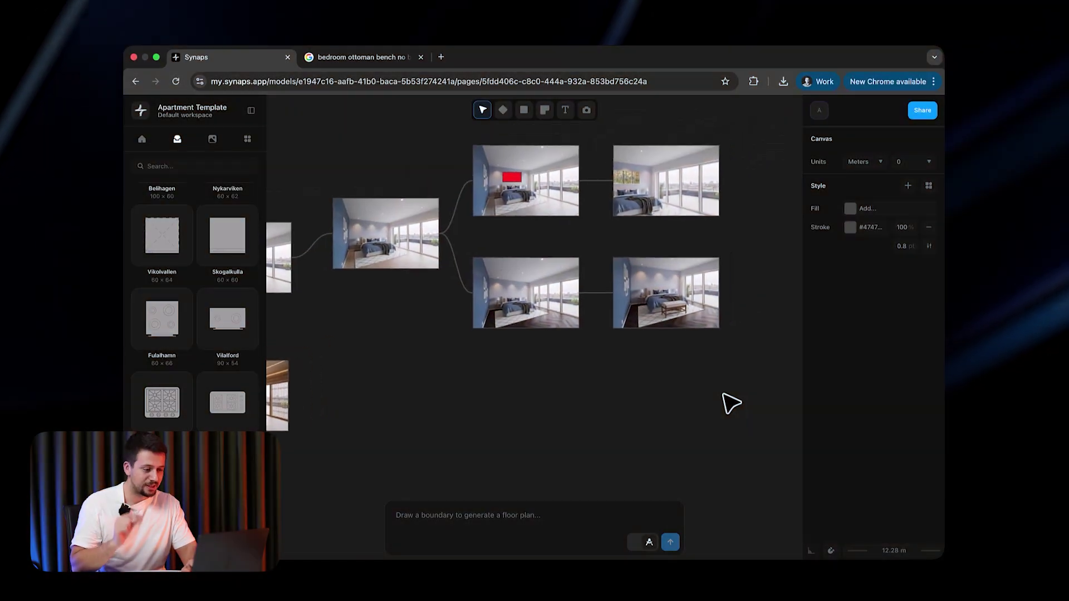
scroll(502, 412, left, 5)
scroll(502, 412, left, 8)
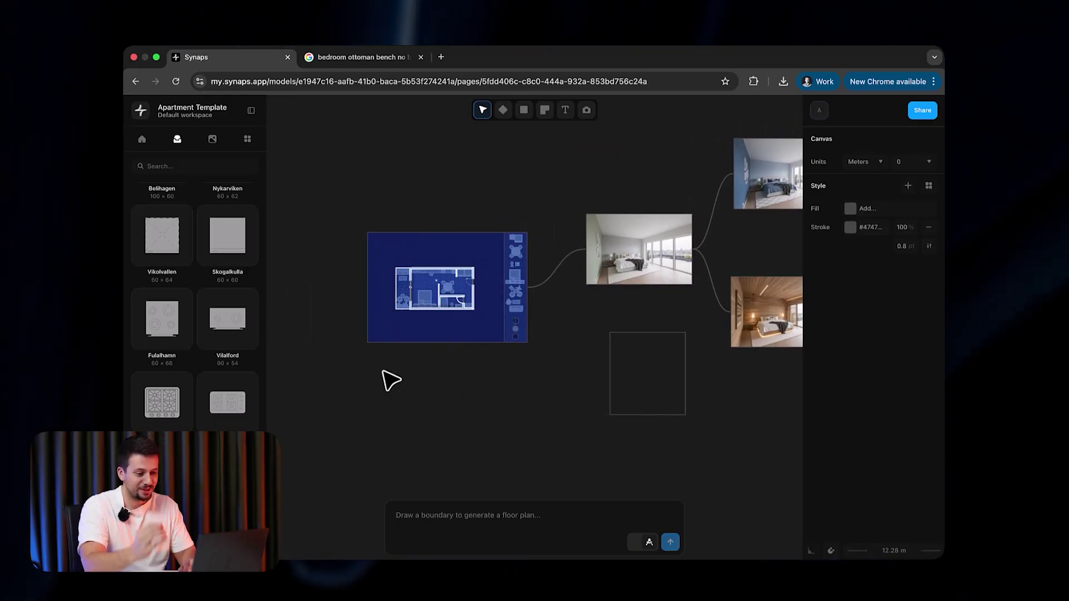
ctrl+scroll(370, 273, up, 5)
ctrl+scroll(614, 192, up, 3)
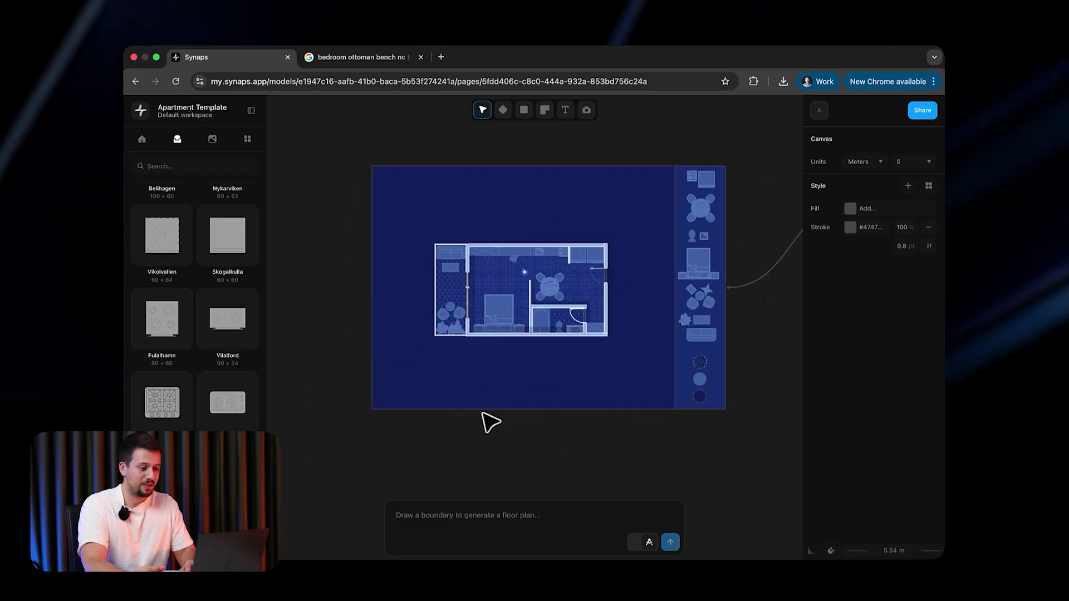
ctrl+scroll(620, 294, up, 3)
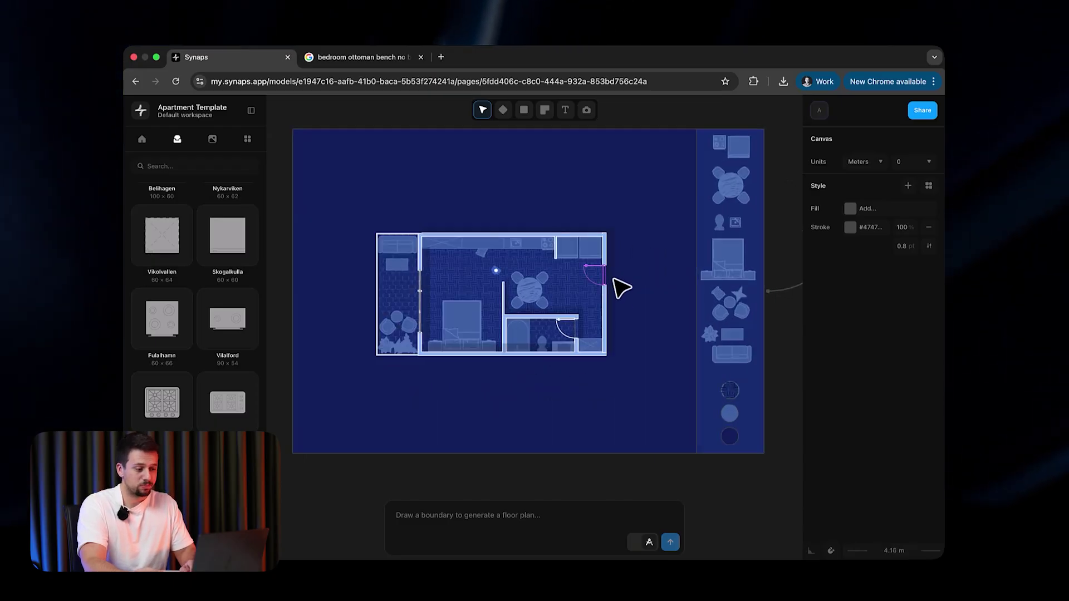